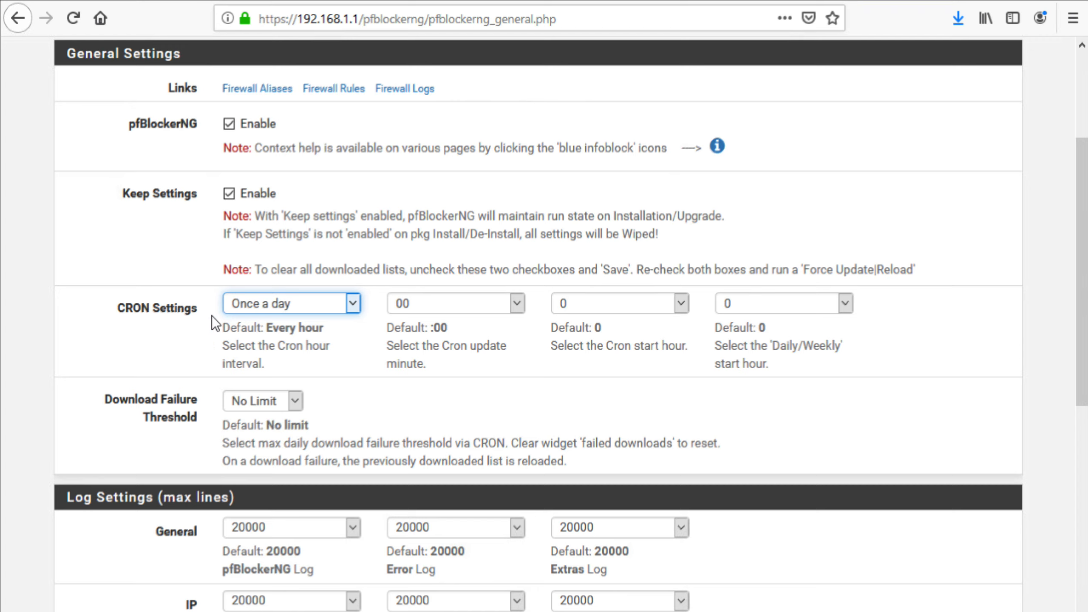
Step: Set the CRON hour interval to Once a day and save the pfBlockerNG general settings
{"action": "left_click", "coordinate": [326, 299]}
{"action": "left_click", "coordinate": [299, 326]}
{"action": "left_click", "coordinate": [303, 306]}
{"action": "scroll", "coordinate": [263, 479], "scroll_direction": "up", "scroll_amount": 3}
{"action": "left_click", "coordinate": [285, 451]}
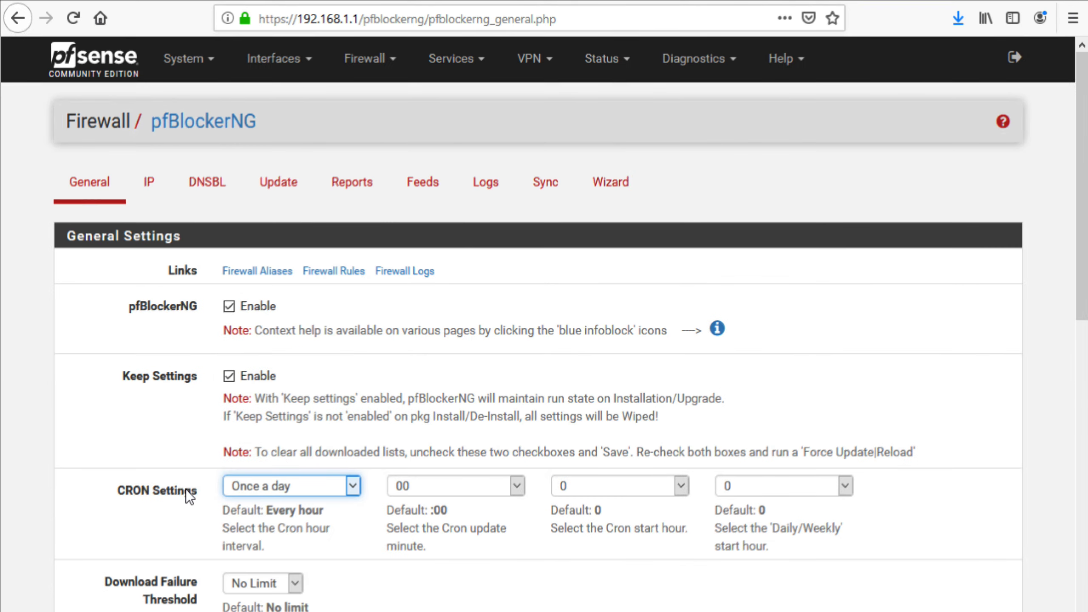
{"action": "scroll", "coordinate": [168, 490], "scroll_direction": "down", "scroll_amount": 10}
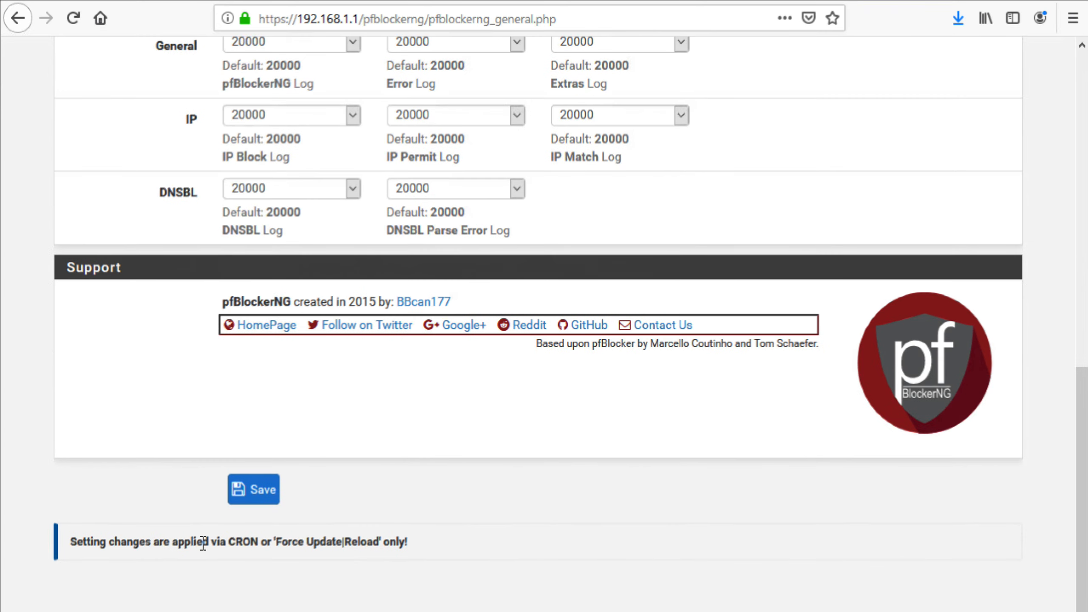
{"action": "left_click", "coordinate": [243, 497]}
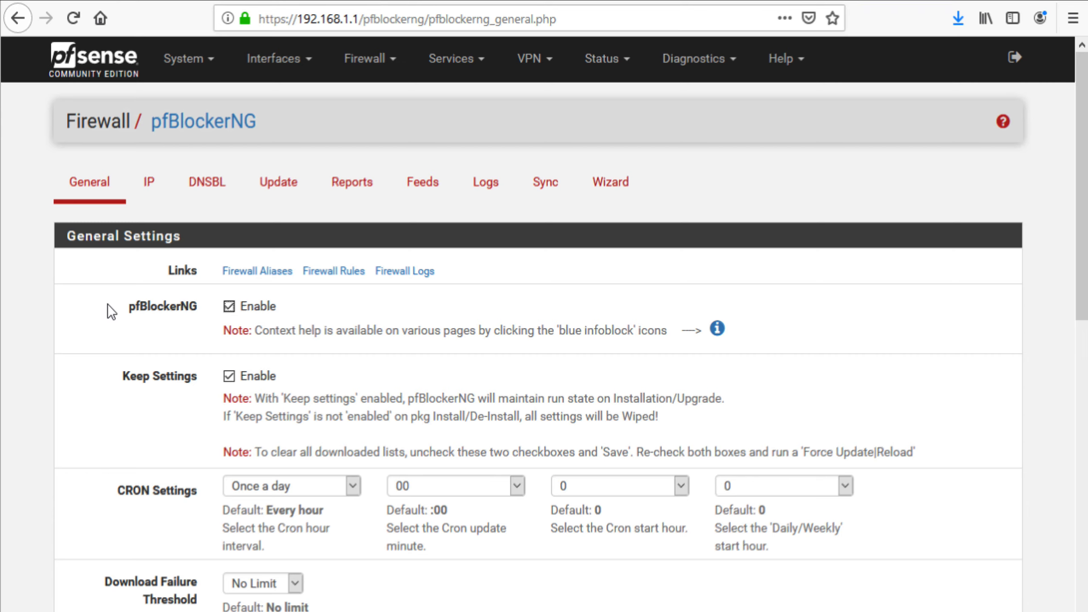
Step: Open the pfBlockerNG IP settings and review the IP configuration and interface rules
{"action": "left_click", "coordinate": [155, 190]}
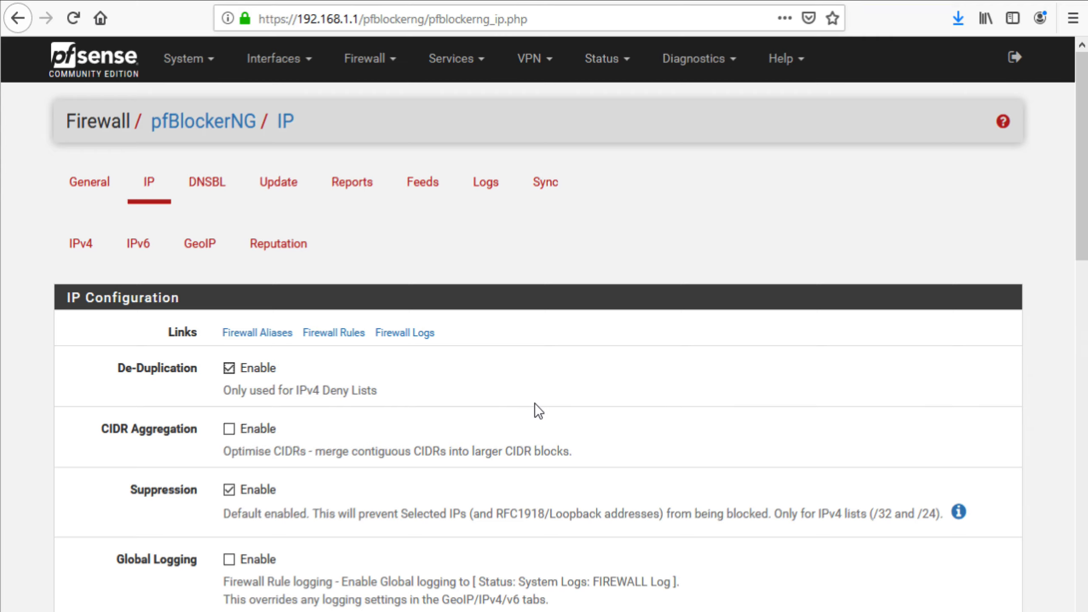
{"action": "scroll", "coordinate": [488, 404], "scroll_direction": "down", "scroll_amount": 5}
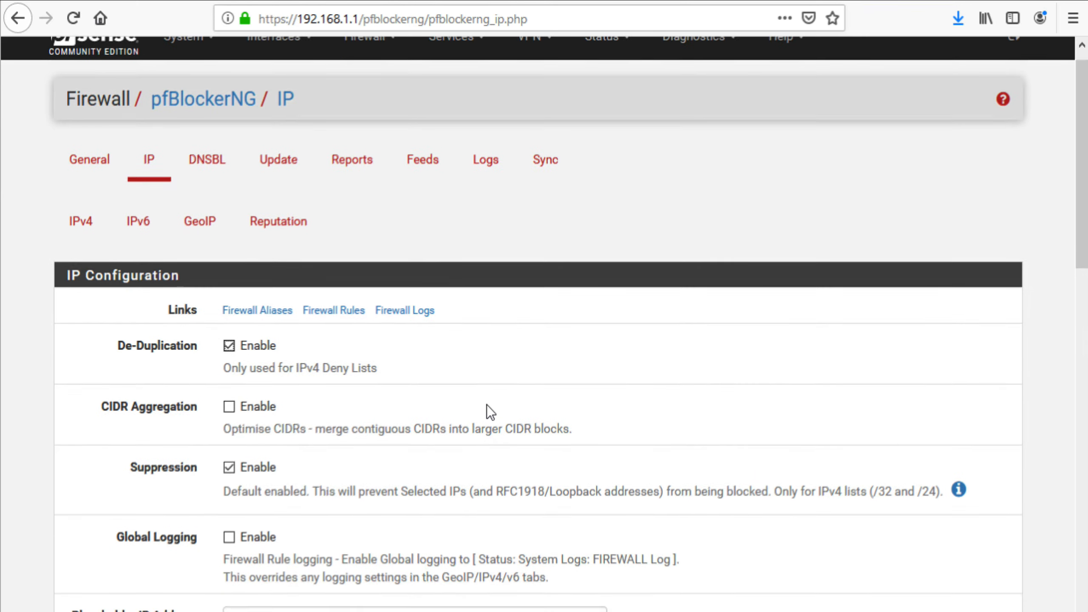
{"action": "scroll", "coordinate": [487, 405], "scroll_direction": "down", "scroll_amount": 5}
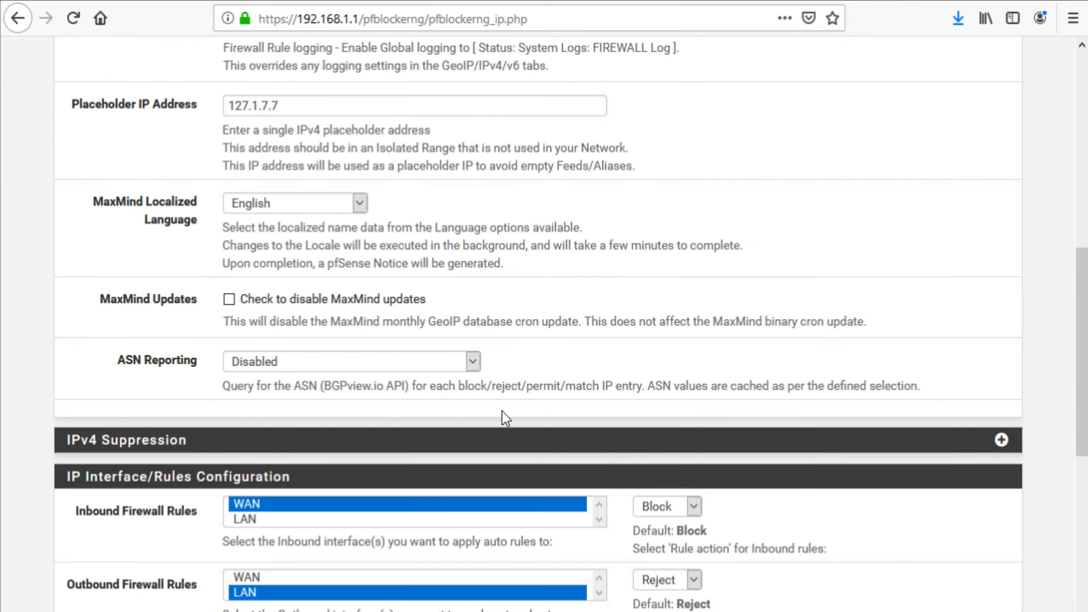
{"action": "scroll", "coordinate": [496, 419], "scroll_direction": "up", "scroll_amount": 10}
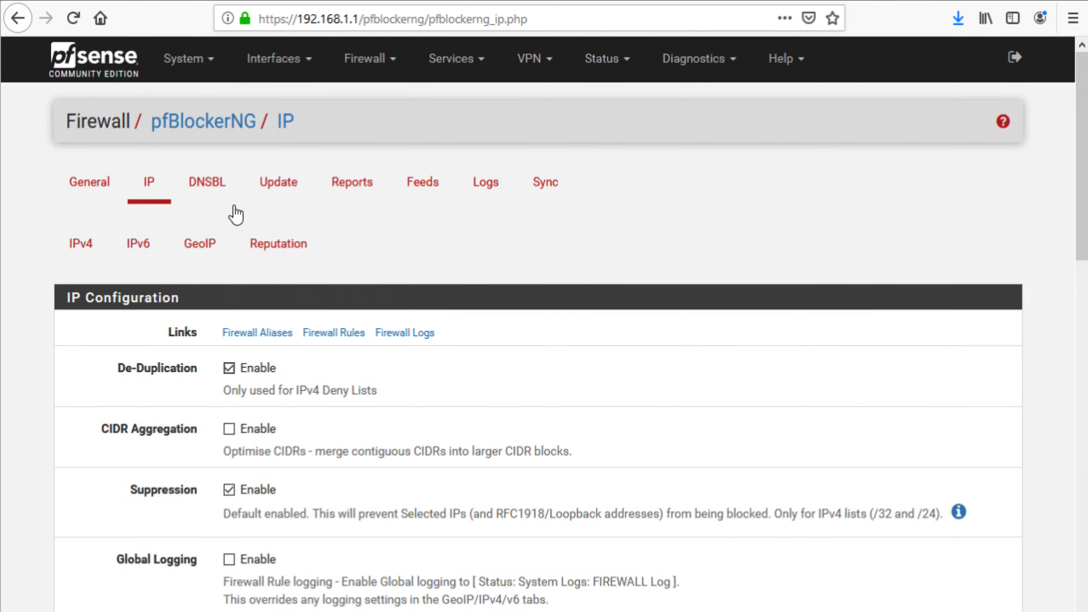
Step: Open the DNSBL settings and read the help information for the TLD option, including its low-memory warning
{"action": "left_click", "coordinate": [222, 196]}
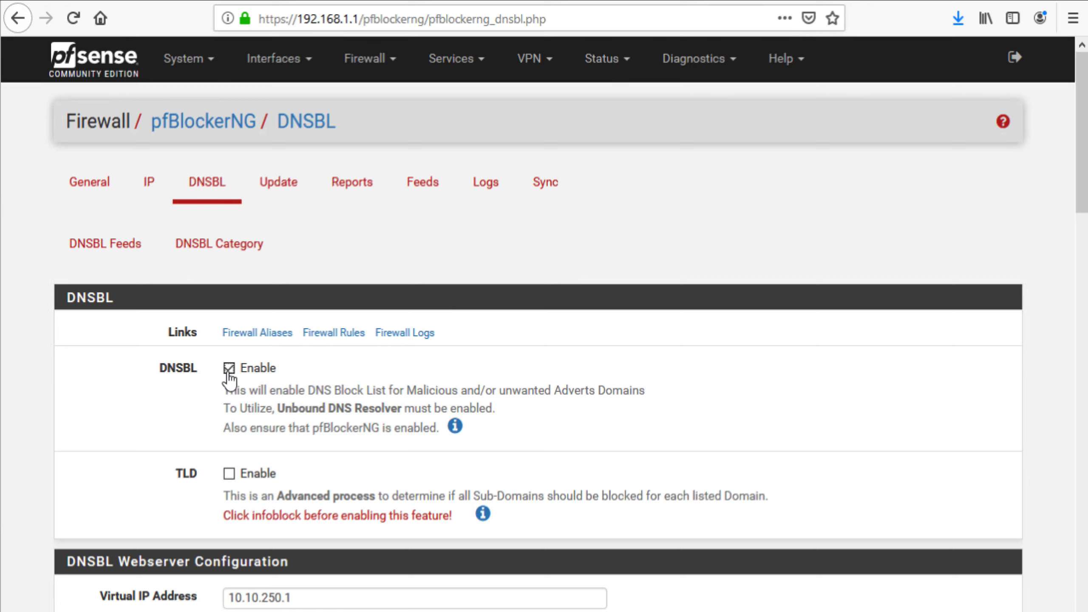
{"action": "scroll", "coordinate": [126, 442], "scroll_direction": "down", "scroll_amount": 2}
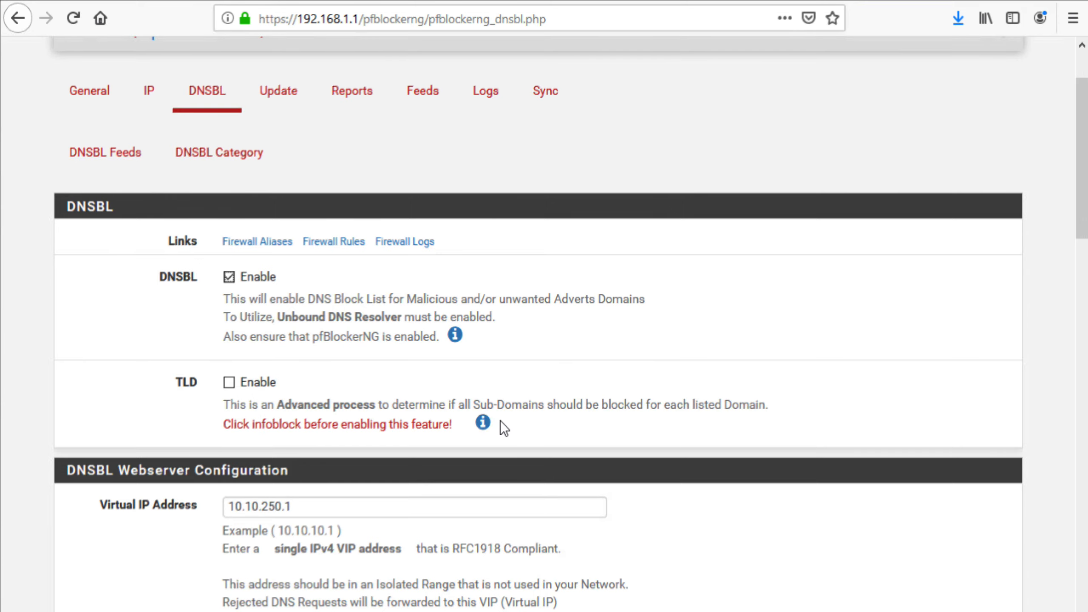
{"action": "left_click", "coordinate": [484, 423]}
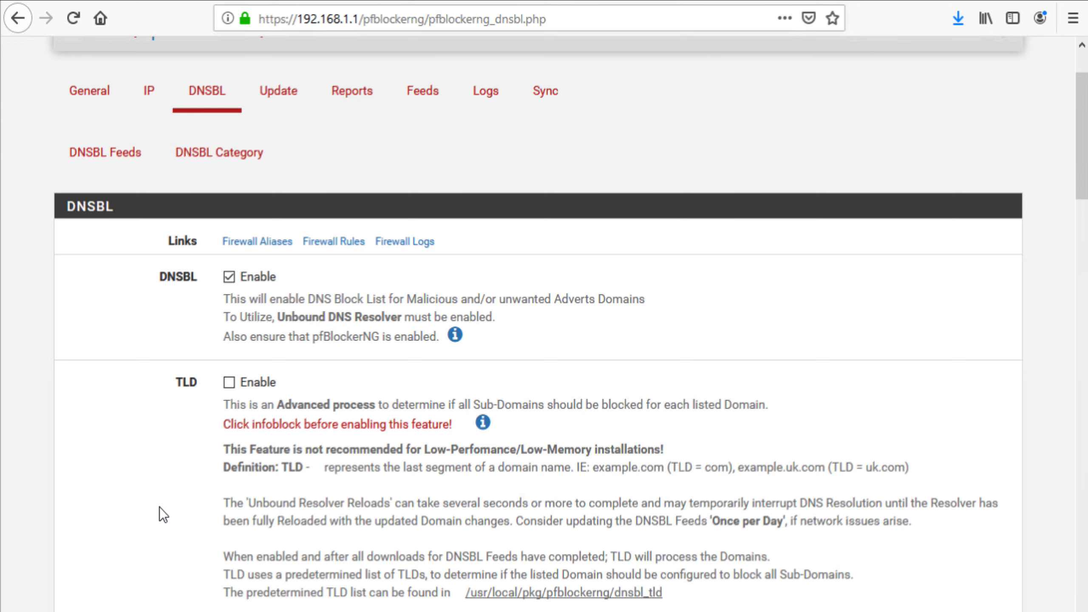
{"action": "scroll", "coordinate": [150, 508], "scroll_direction": "down", "scroll_amount": 4}
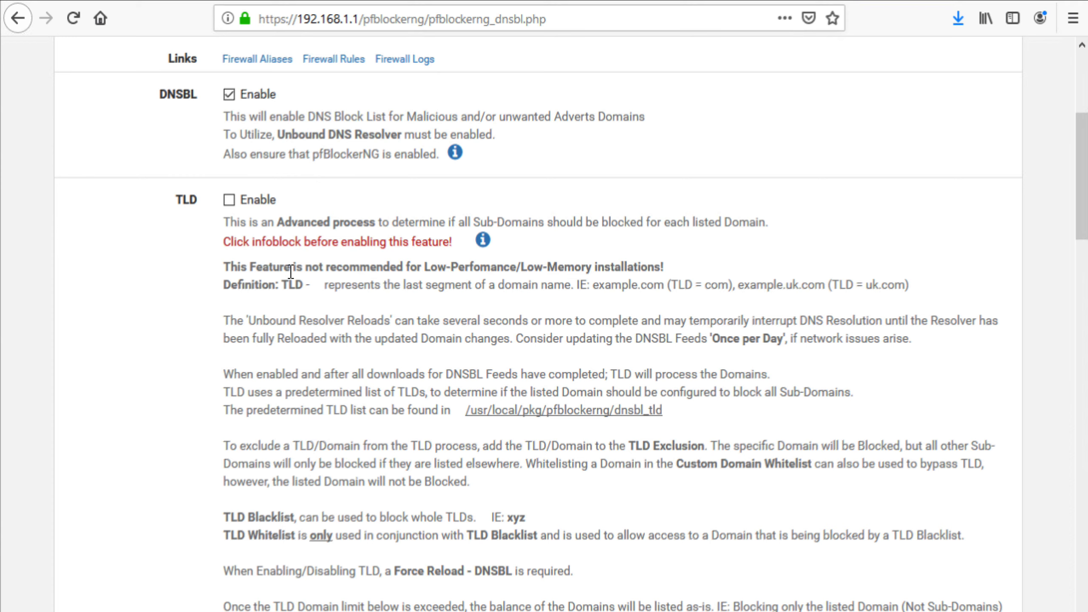
{"action": "left_click_drag", "start_coordinate": [227, 267], "coordinate": [664, 263]}
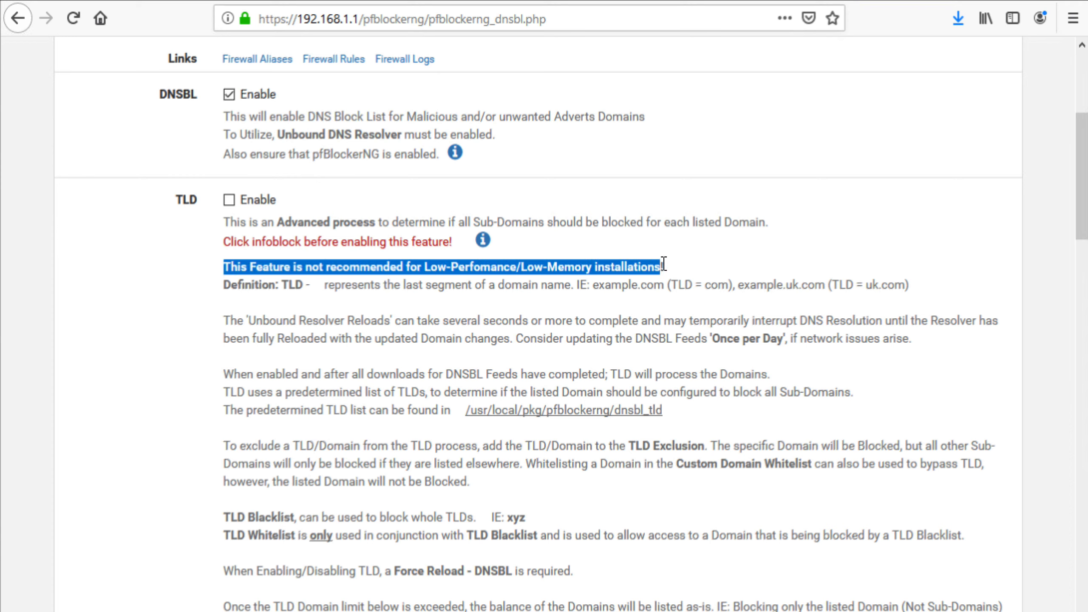
{"action": "left_click", "coordinate": [665, 266]}
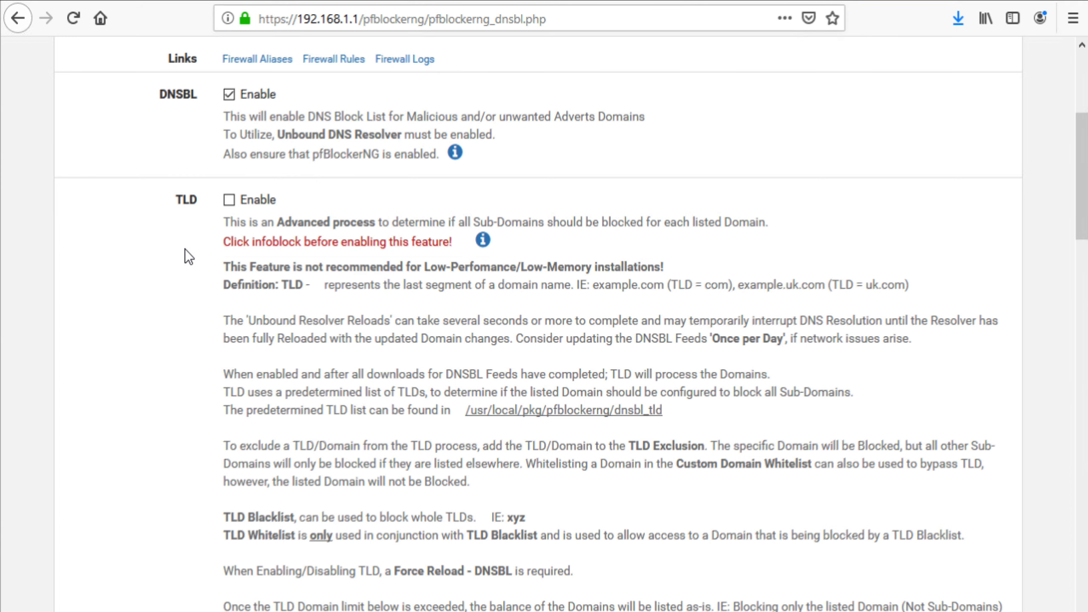
{"action": "left_click", "coordinate": [490, 238]}
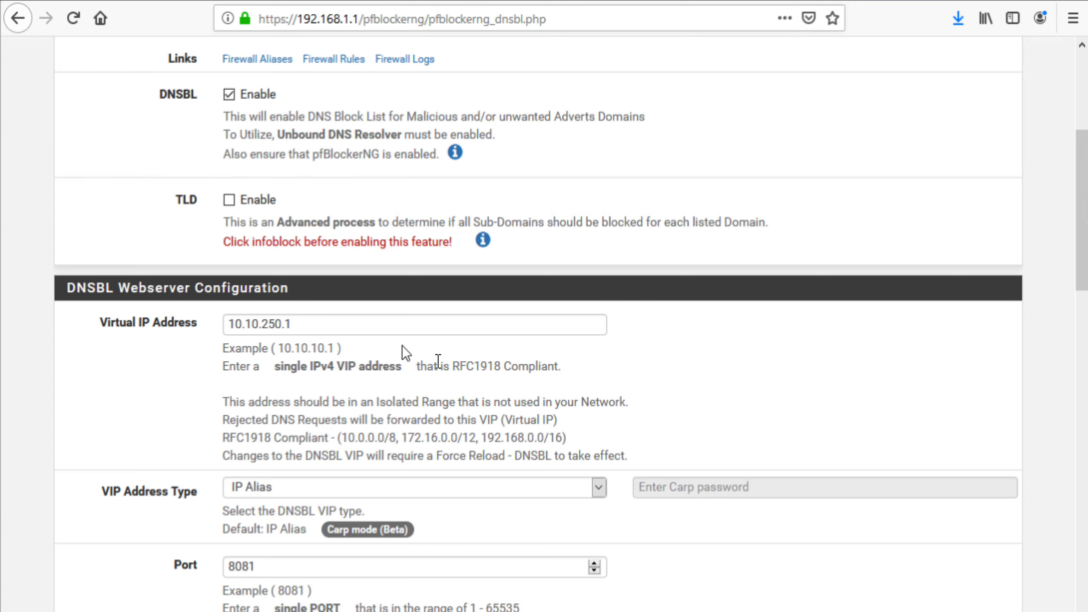
Step: Review the DNSBL webserver's virtual IP address, VIP address type choices, ports and listening interface
{"action": "left_click", "coordinate": [318, 326]}
{"action": "left_click", "coordinate": [699, 388]}
{"action": "scroll", "coordinate": [657, 400], "scroll_direction": "down", "scroll_amount": 2}
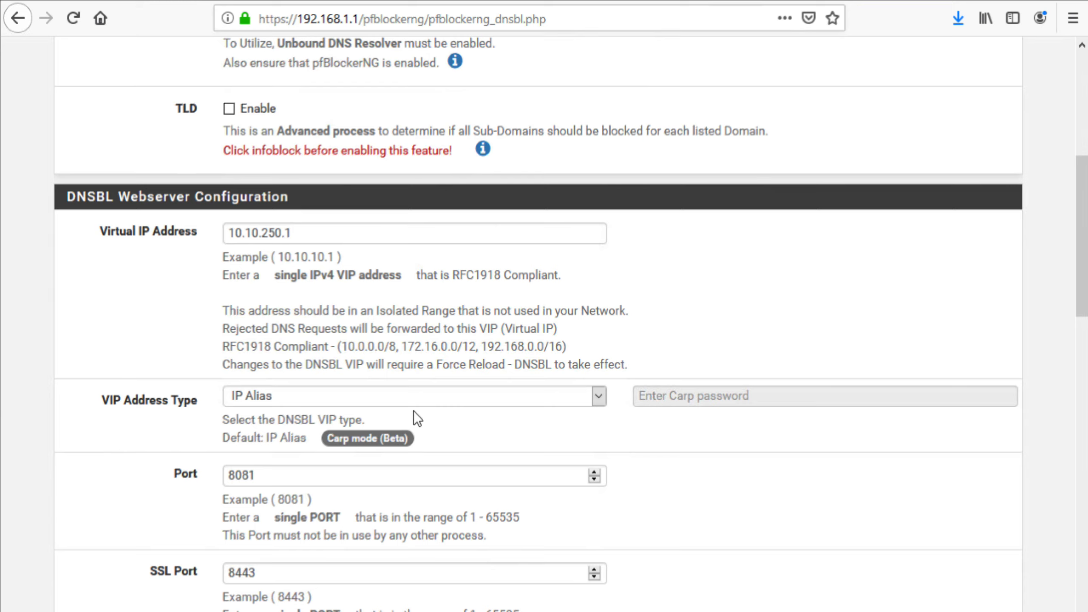
{"action": "left_click", "coordinate": [462, 408]}
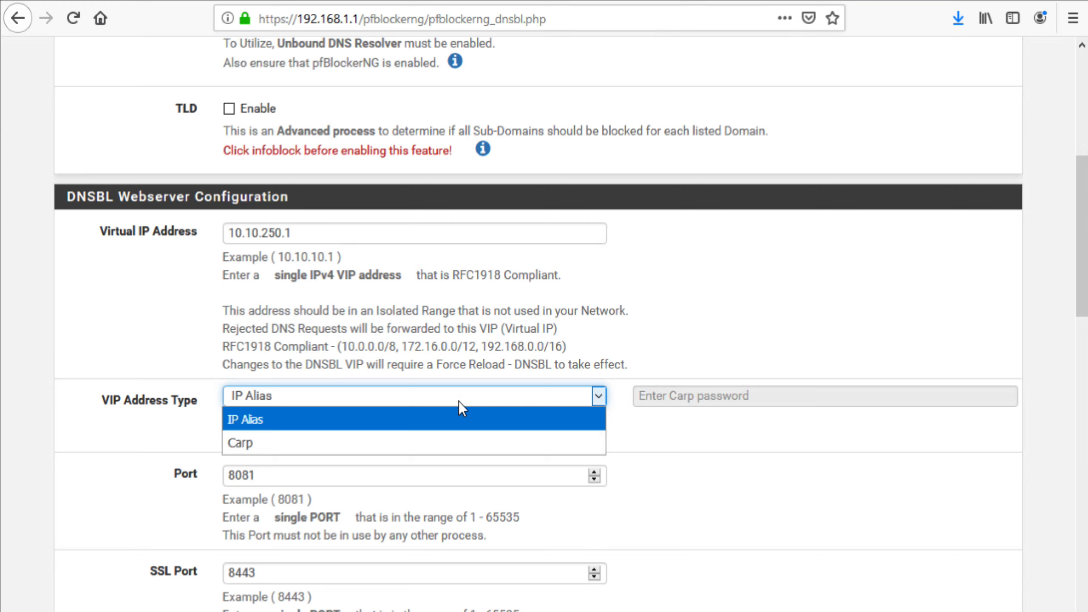
{"action": "left_click", "coordinate": [449, 401]}
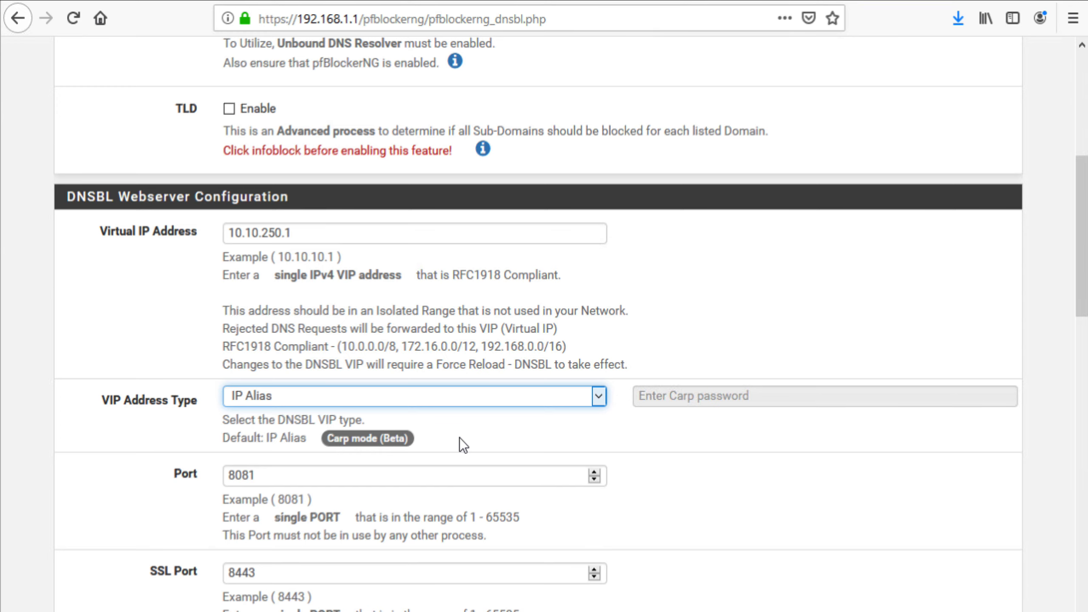
{"action": "scroll", "coordinate": [663, 471], "scroll_direction": "down", "scroll_amount": 4}
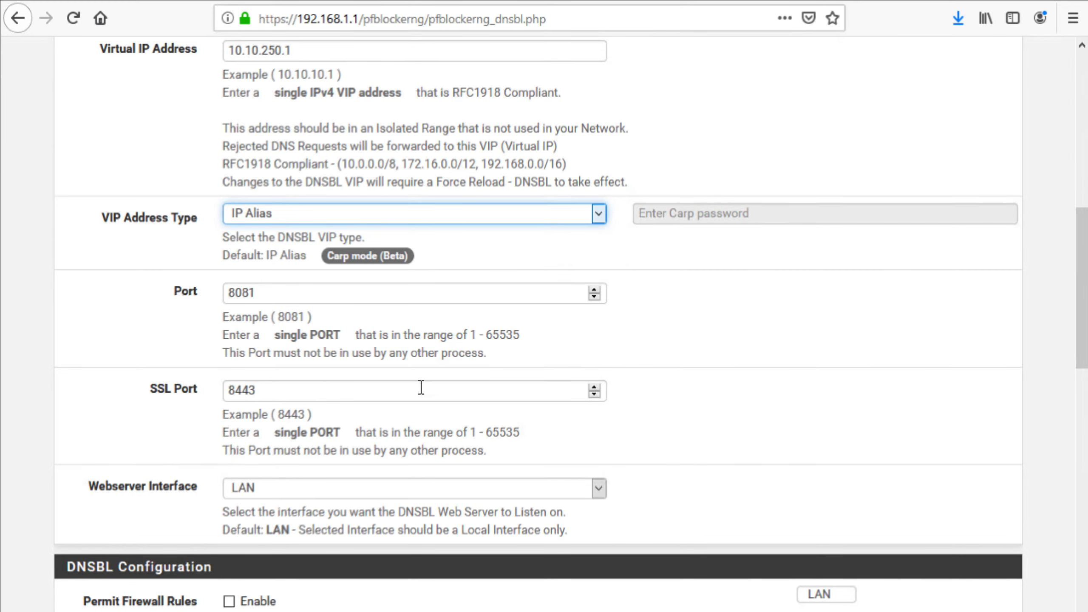
{"action": "scroll", "coordinate": [759, 473], "scroll_direction": "down", "scroll_amount": 2}
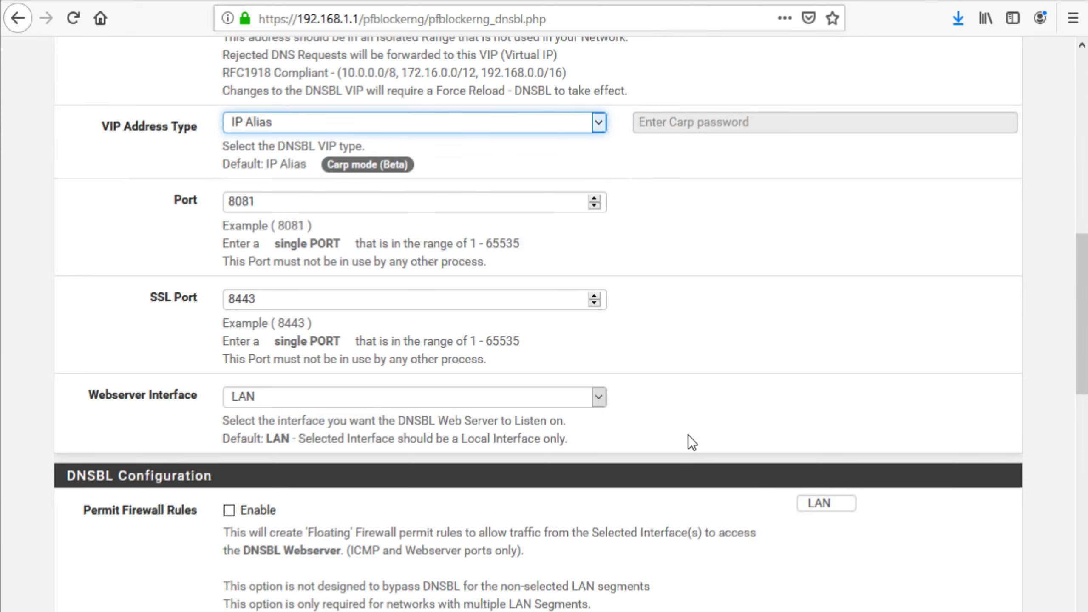
{"action": "scroll", "coordinate": [688, 436], "scroll_direction": "down", "scroll_amount": 2}
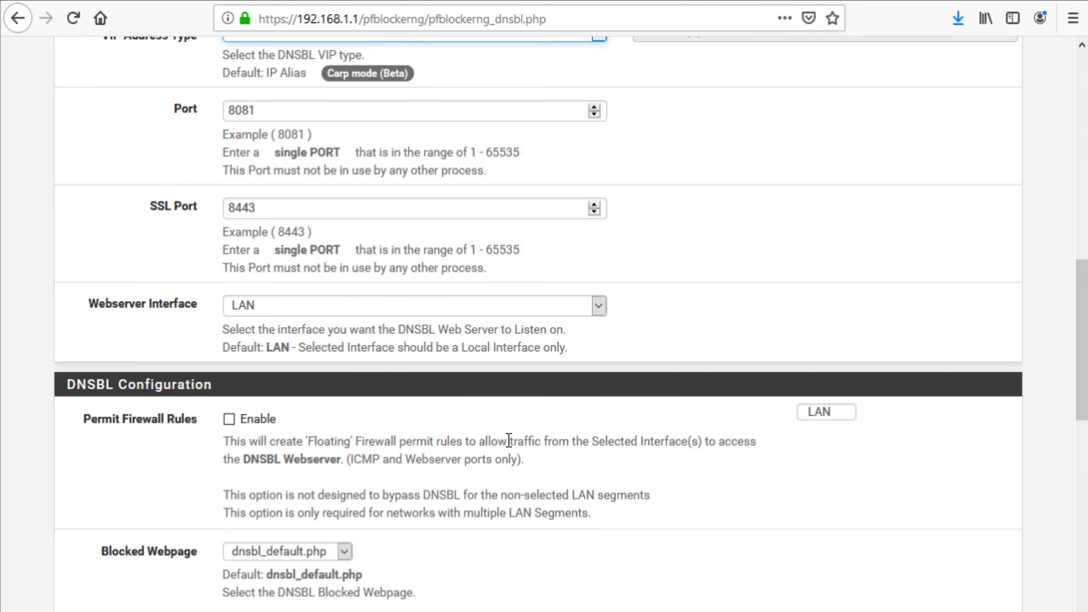
Step: Select LAN as the interface for the DNSBL permit firewall rules and enable Resolver Live Sync
{"action": "scroll", "coordinate": [482, 440], "scroll_direction": "down", "scroll_amount": 2}
{"action": "scroll", "coordinate": [486, 439], "scroll_direction": "down", "scroll_amount": 2}
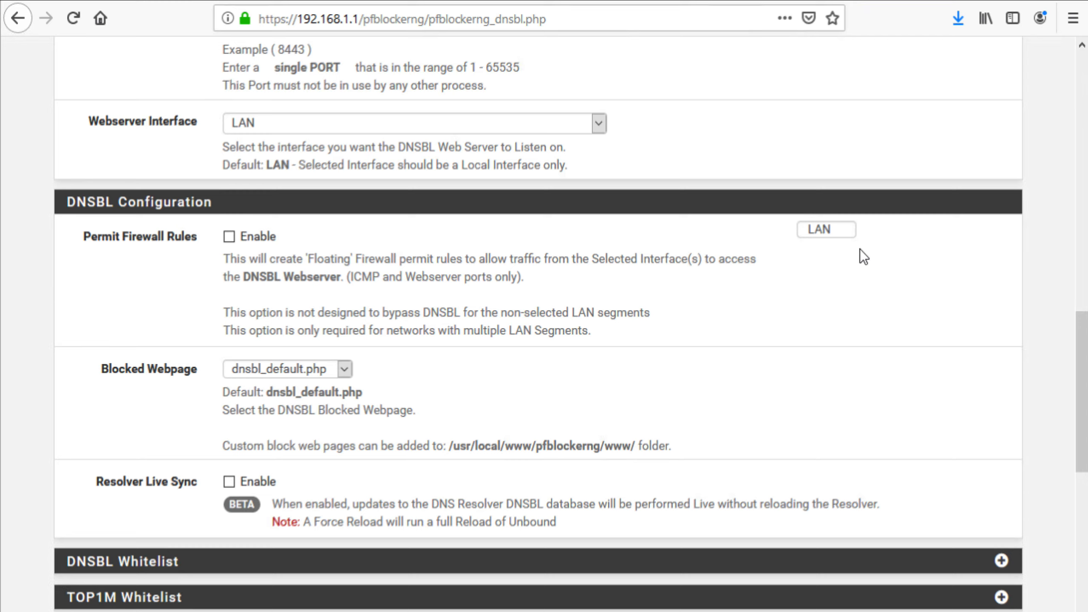
{"action": "left_click", "coordinate": [843, 229]}
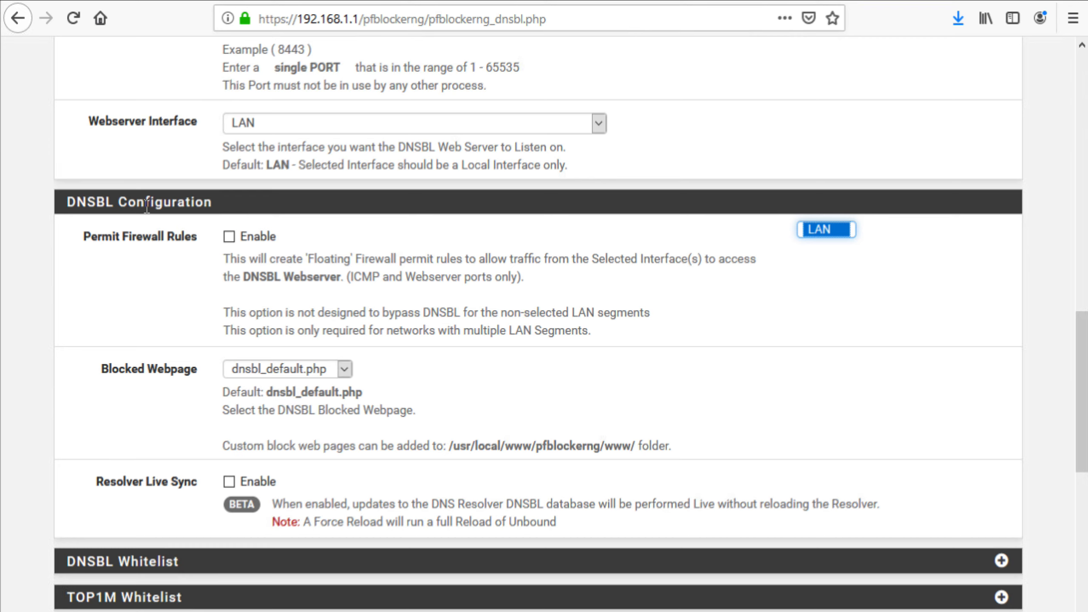
{"action": "scroll", "coordinate": [278, 360], "scroll_direction": "down", "scroll_amount": 3}
{"action": "left_click", "coordinate": [306, 277]}
Step: Expand the DNSBL Whitelist, look through its domain entries, and collapse the section again
{"action": "left_click", "coordinate": [274, 300]}
{"action": "scroll", "coordinate": [180, 326], "scroll_direction": "down", "scroll_amount": 3}
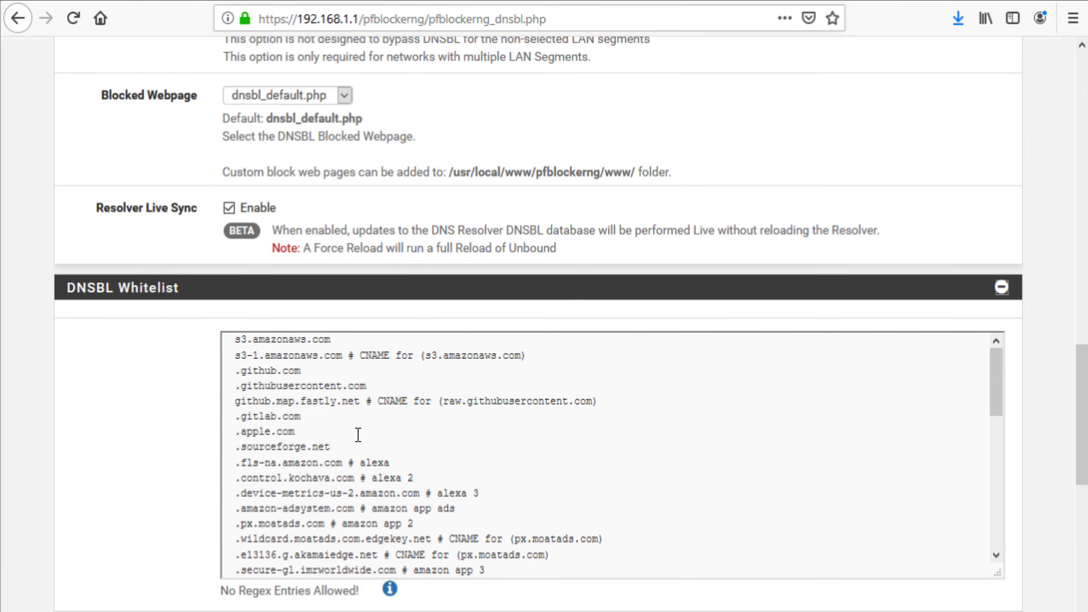
{"action": "left_click", "coordinate": [358, 434]}
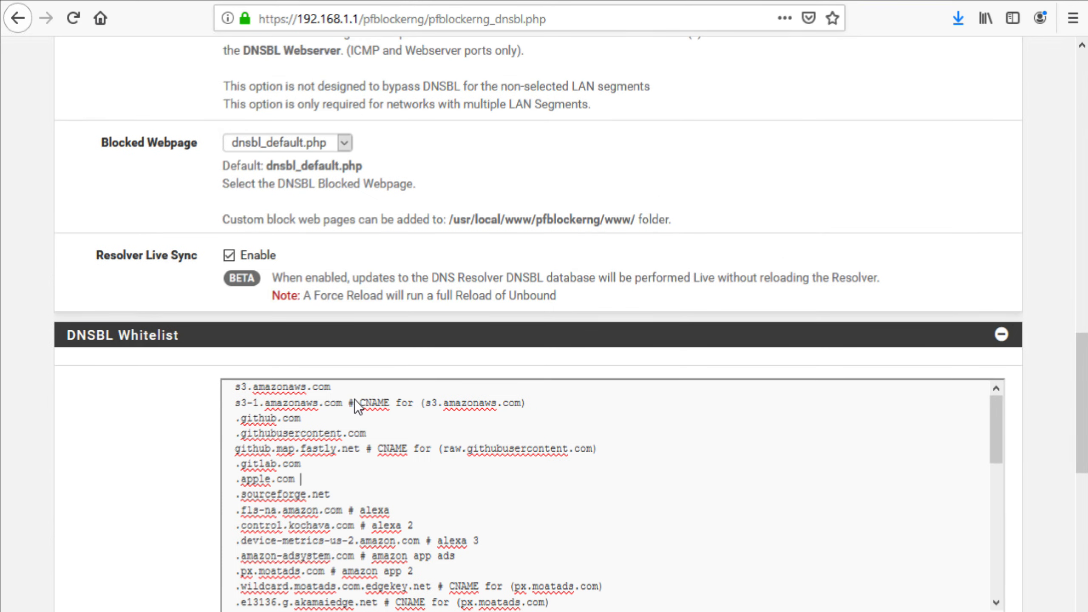
{"action": "scroll", "coordinate": [354, 400], "scroll_direction": "up", "scroll_amount": 4}
{"action": "scroll", "coordinate": [368, 416], "scroll_direction": "down", "scroll_amount": 2}
{"action": "scroll", "coordinate": [376, 418], "scroll_direction": "down", "scroll_amount": 2}
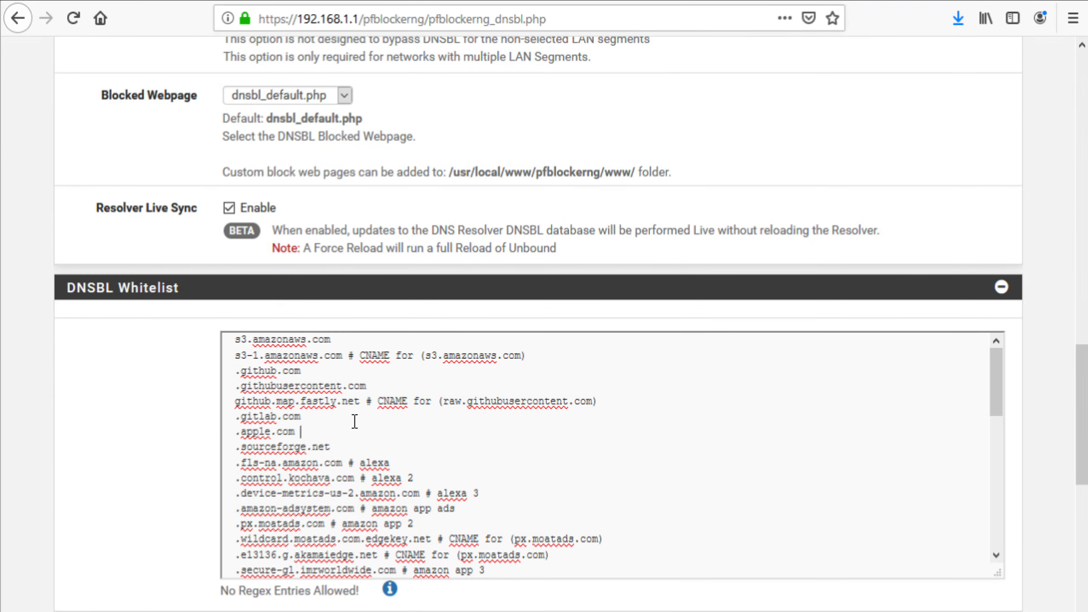
{"action": "scroll", "coordinate": [334, 422], "scroll_direction": "down", "scroll_amount": 3}
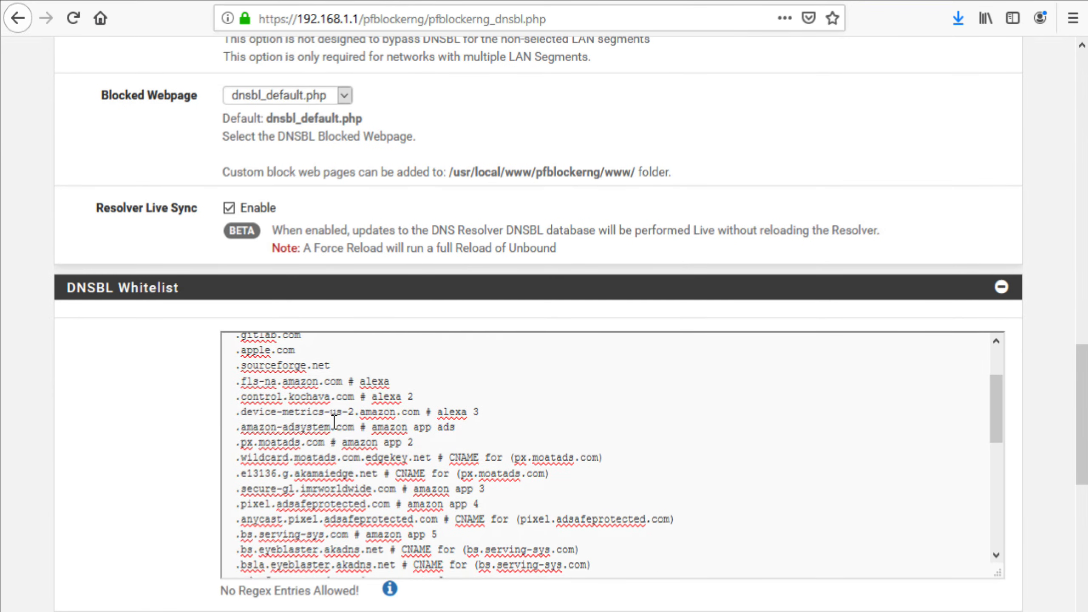
{"action": "scroll", "coordinate": [335, 421], "scroll_direction": "down", "scroll_amount": 2}
{"action": "scroll", "coordinate": [336, 421], "scroll_direction": "down", "scroll_amount": 2}
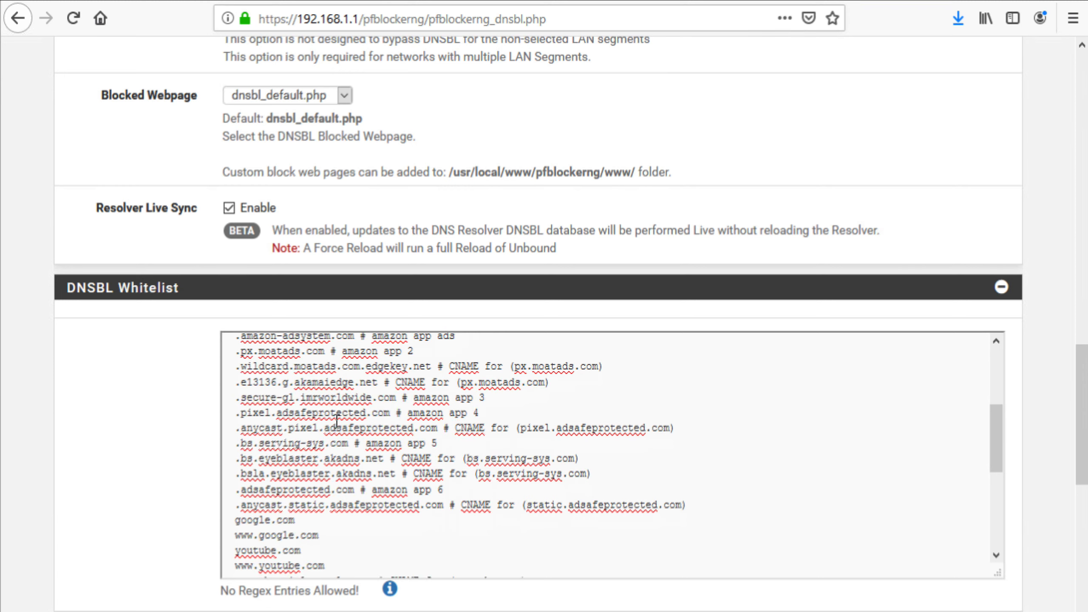
{"action": "scroll", "coordinate": [337, 422], "scroll_direction": "down", "scroll_amount": 2}
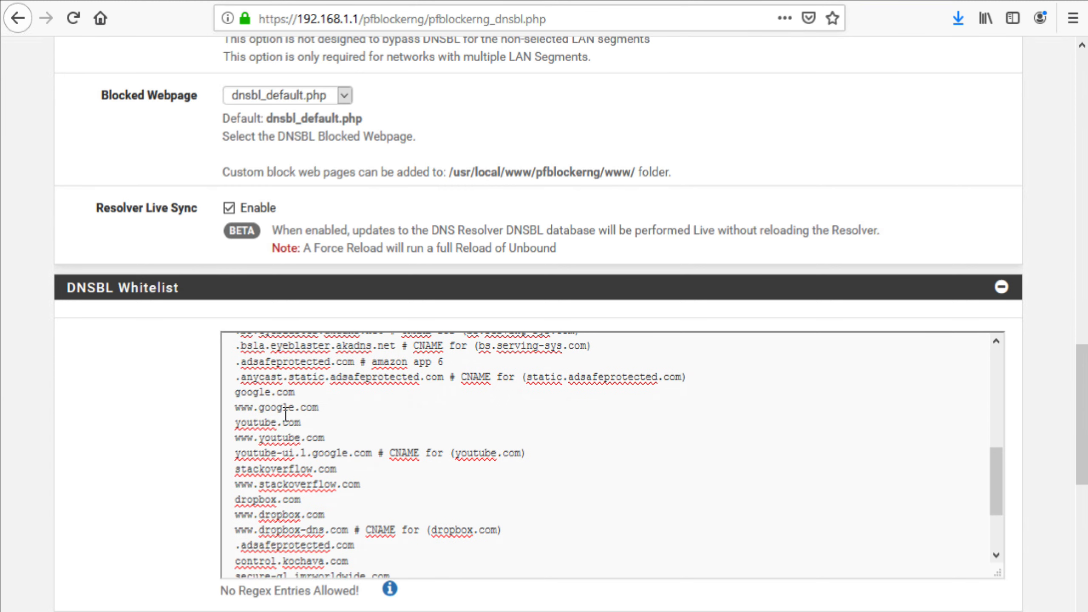
{"action": "left_click", "coordinate": [1000, 287]}
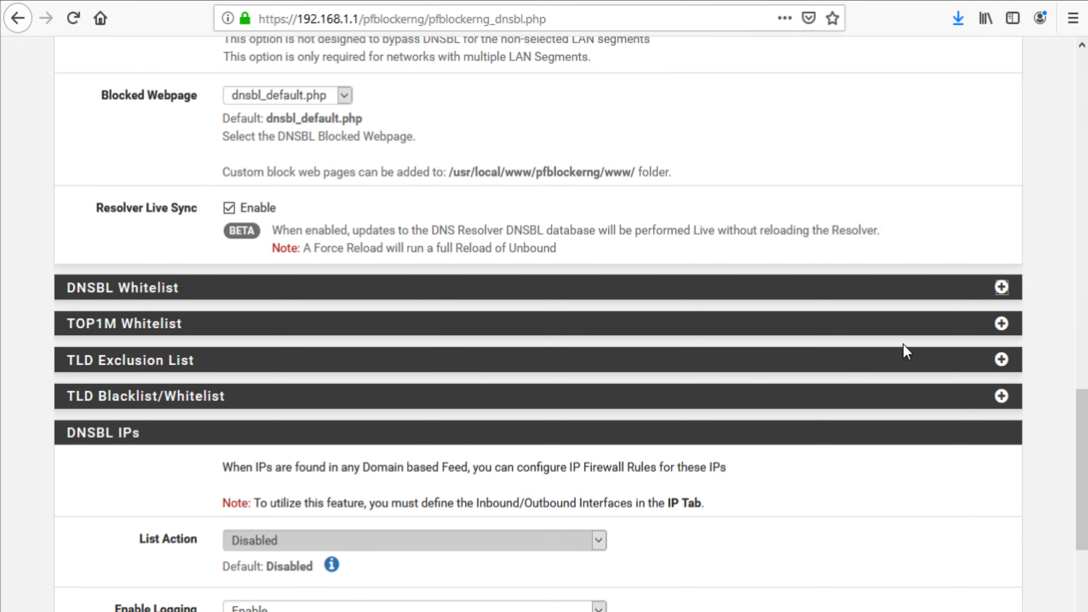
Step: Expand the TOP1M Whitelist section and examine its type, domain count, TLD inclusion list and recommendation notes
{"action": "left_click", "coordinate": [1000, 324]}
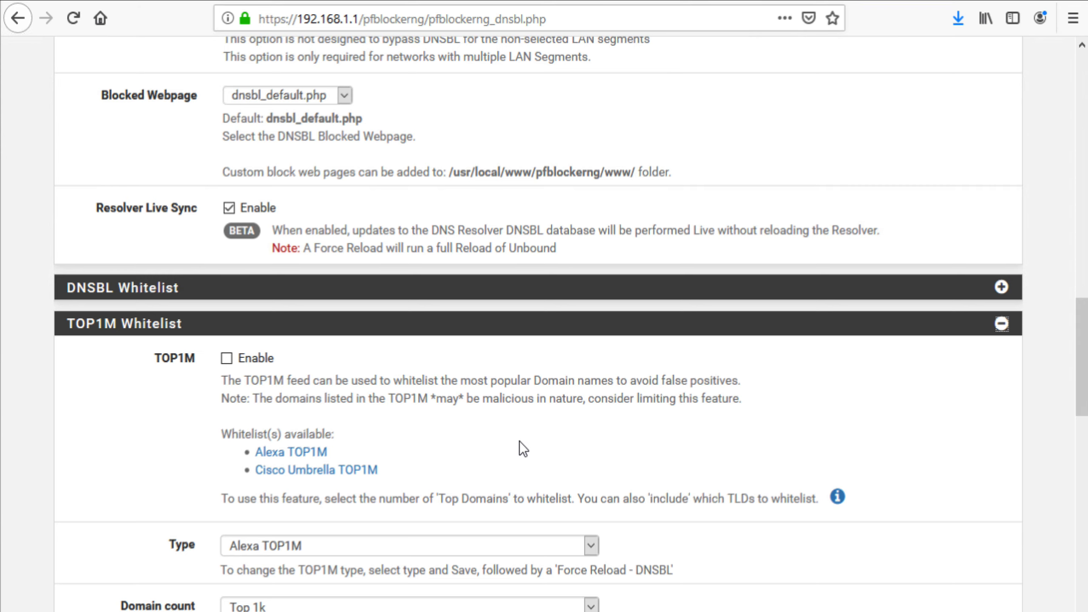
{"action": "scroll", "coordinate": [510, 442], "scroll_direction": "down", "scroll_amount": 2}
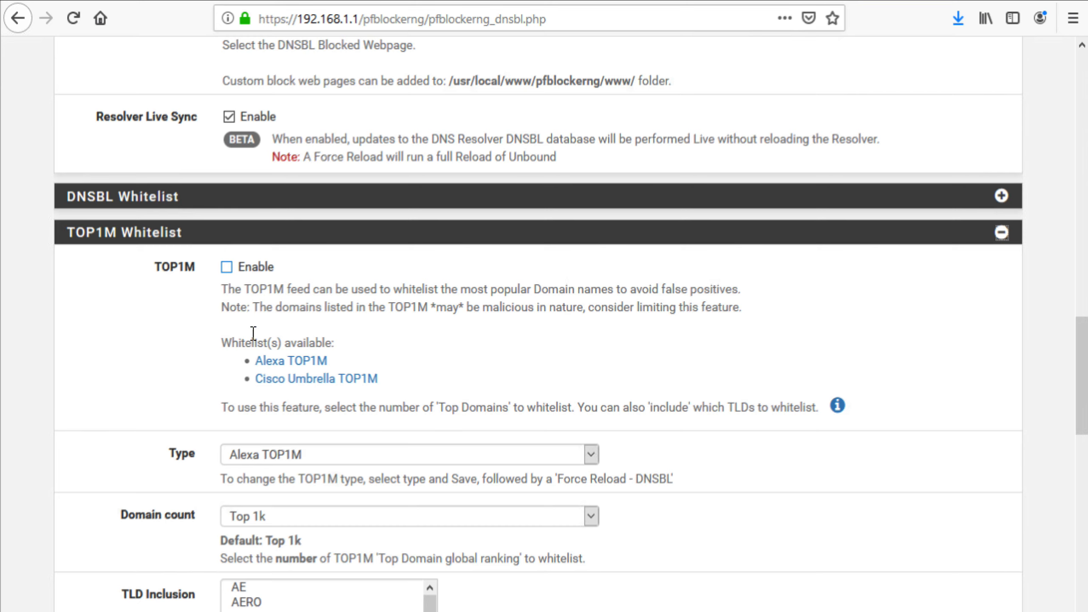
{"action": "scroll", "coordinate": [480, 512], "scroll_direction": "down", "scroll_amount": 6}
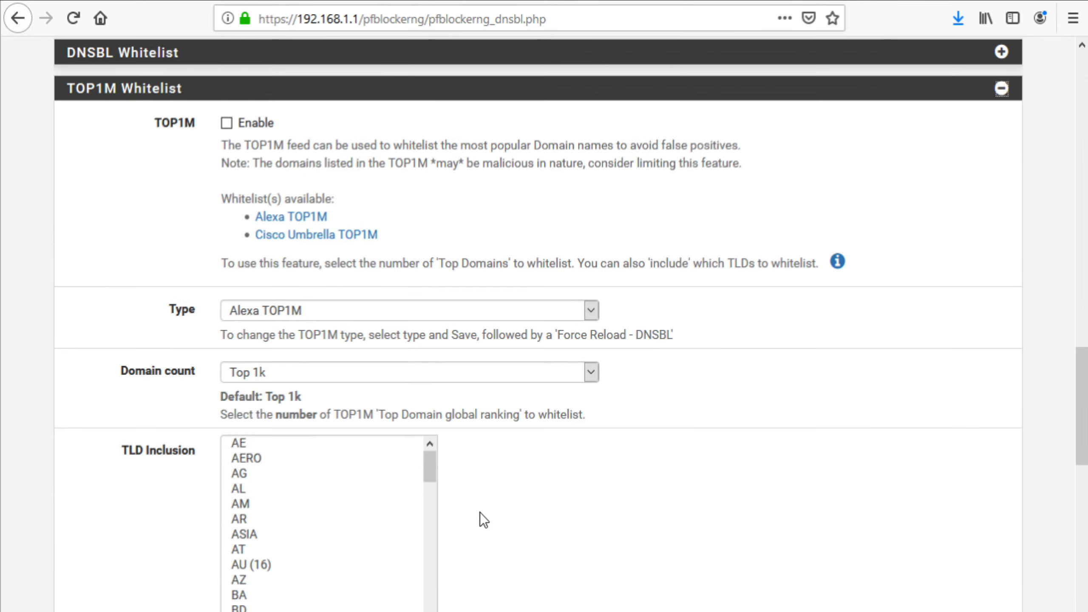
{"action": "scroll", "coordinate": [479, 512], "scroll_direction": "down", "scroll_amount": 3}
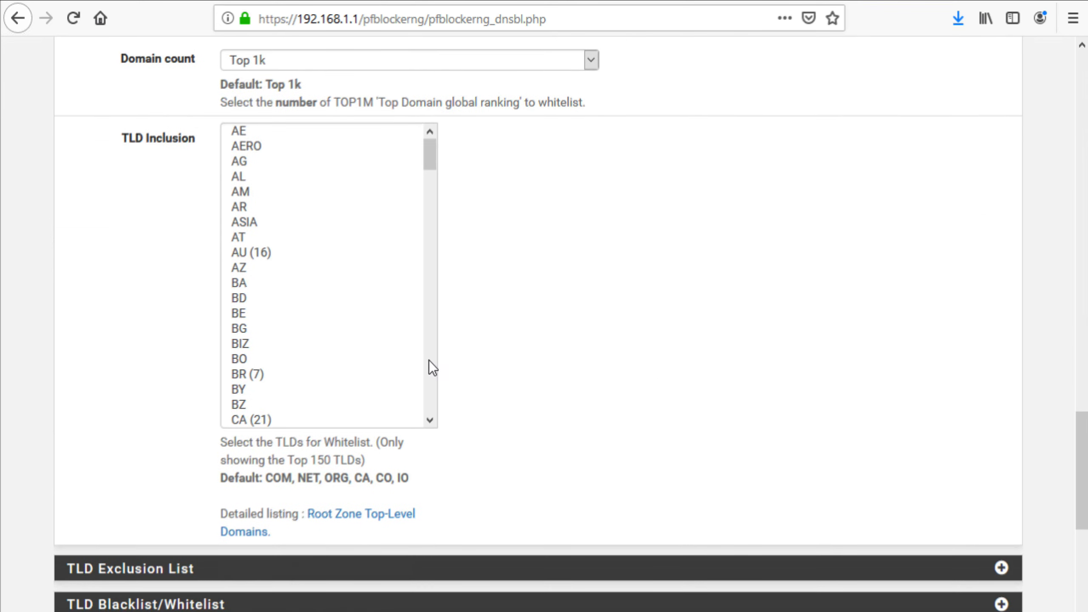
{"action": "scroll", "coordinate": [486, 372], "scroll_direction": "up", "scroll_amount": 7}
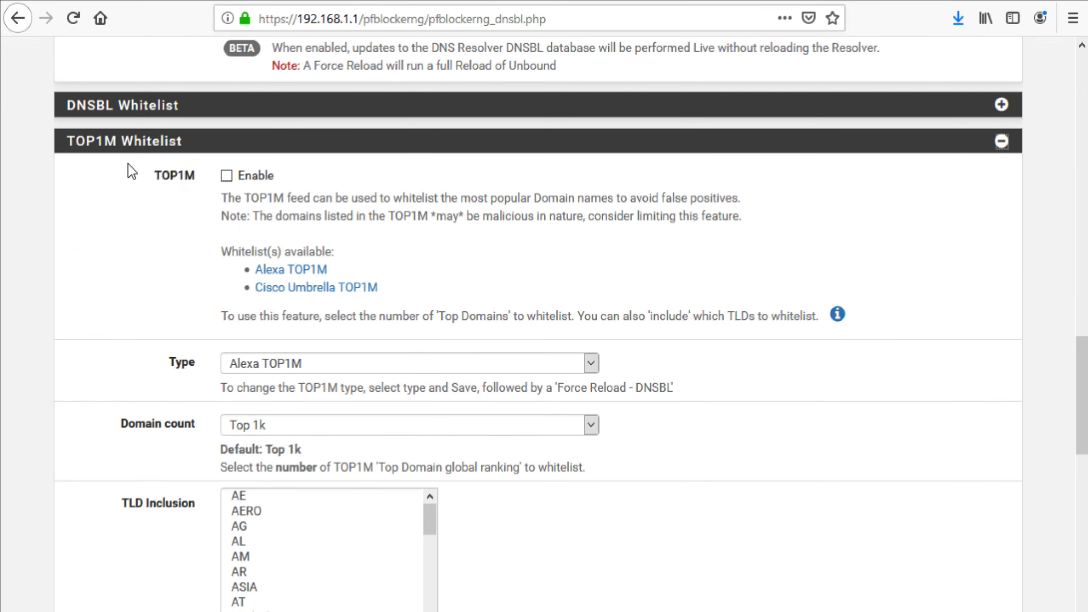
{"action": "left_click", "coordinate": [838, 316]}
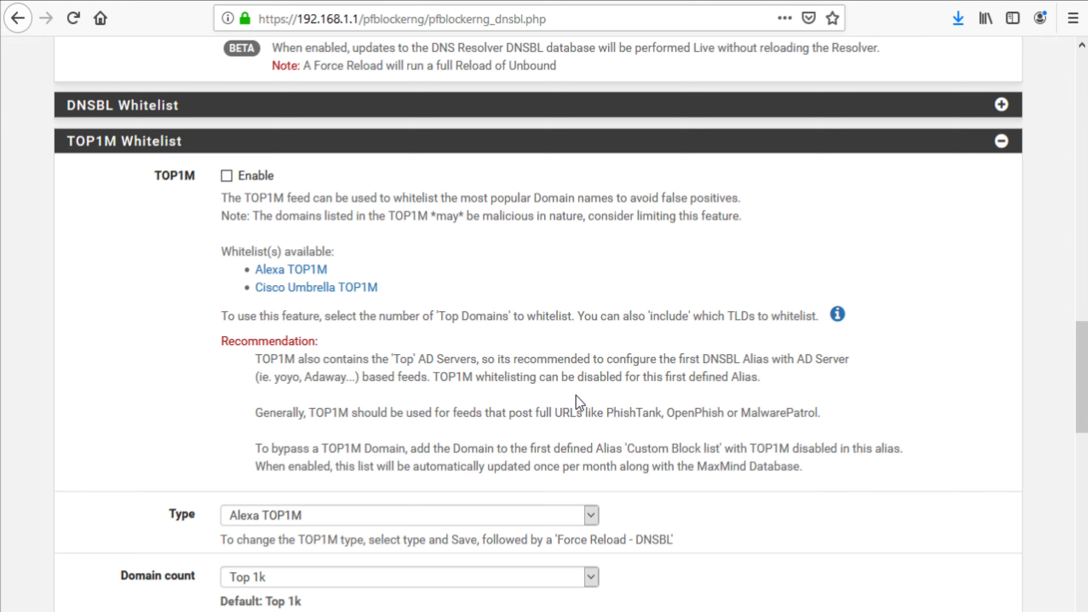
Step: Collapse the TOP1M Whitelist section and check the TLD enable option in the main DNSBL settings
{"action": "left_click", "coordinate": [997, 145]}
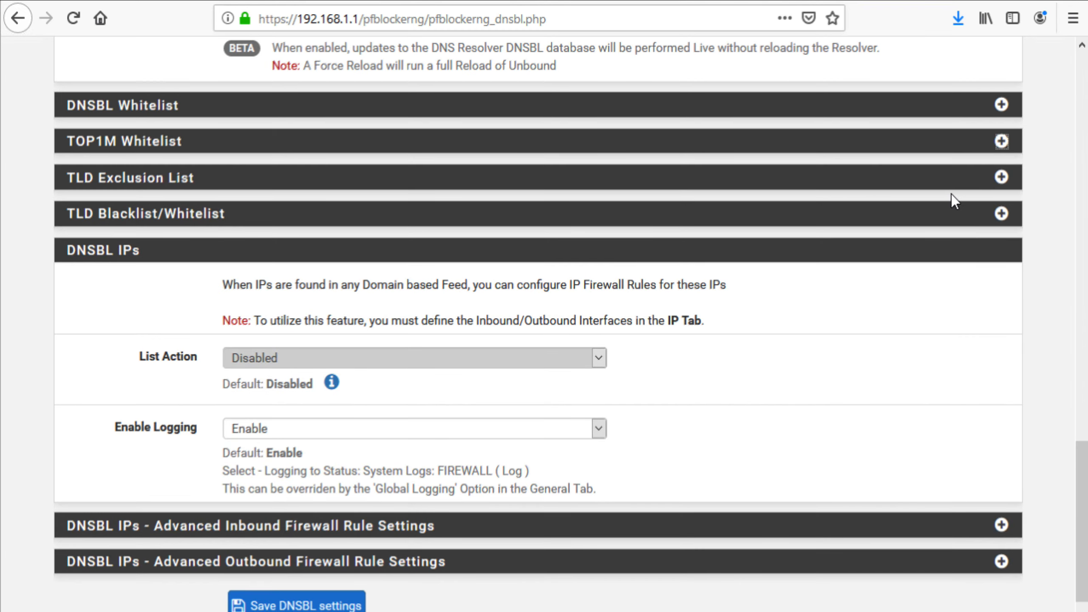
{"action": "scroll", "coordinate": [551, 160], "scroll_direction": "up", "scroll_amount": 10}
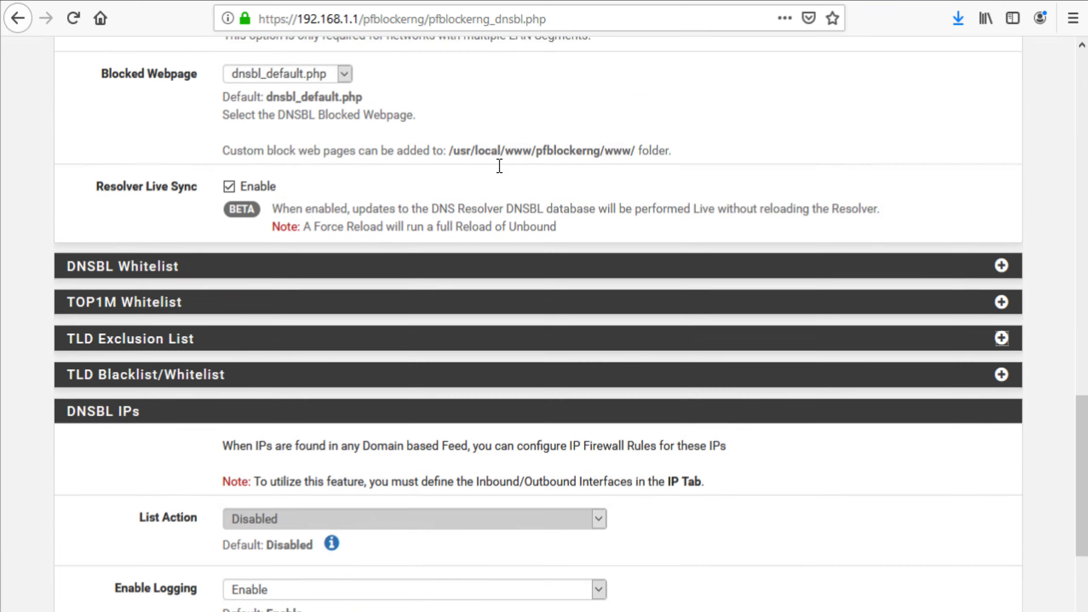
{"action": "scroll", "coordinate": [412, 193], "scroll_direction": "up", "scroll_amount": 15}
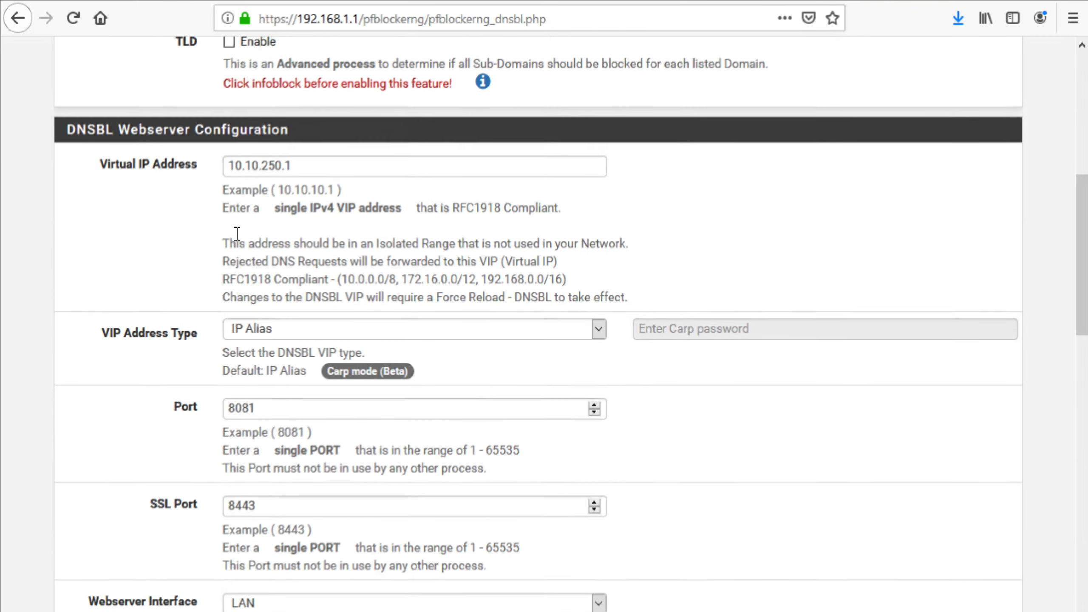
{"action": "scroll", "coordinate": [277, 247], "scroll_direction": "up", "scroll_amount": 3}
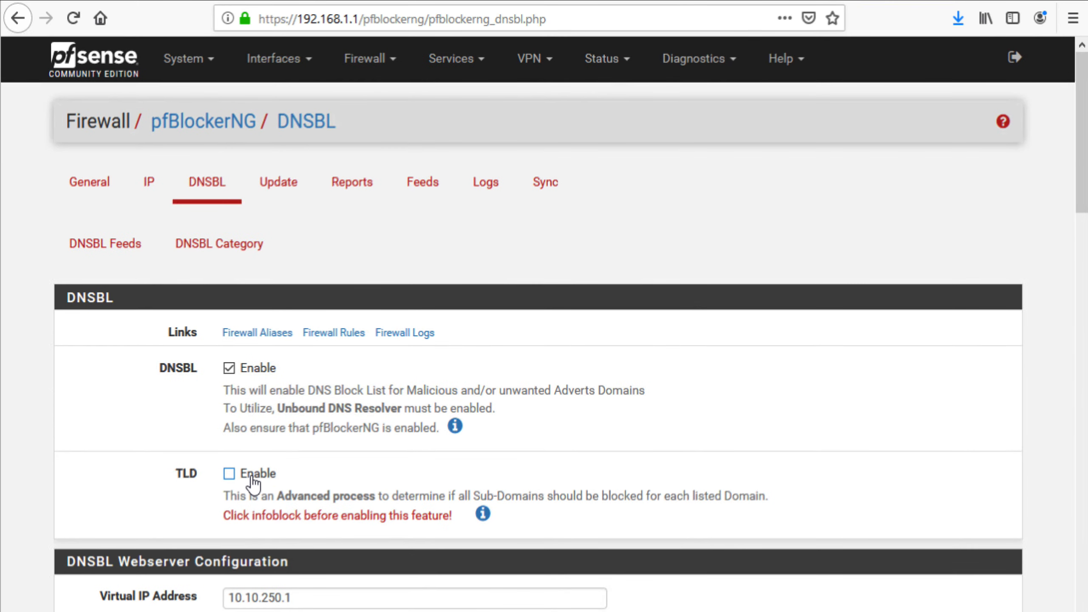
{"action": "scroll", "coordinate": [420, 478], "scroll_direction": "down", "scroll_amount": 18}
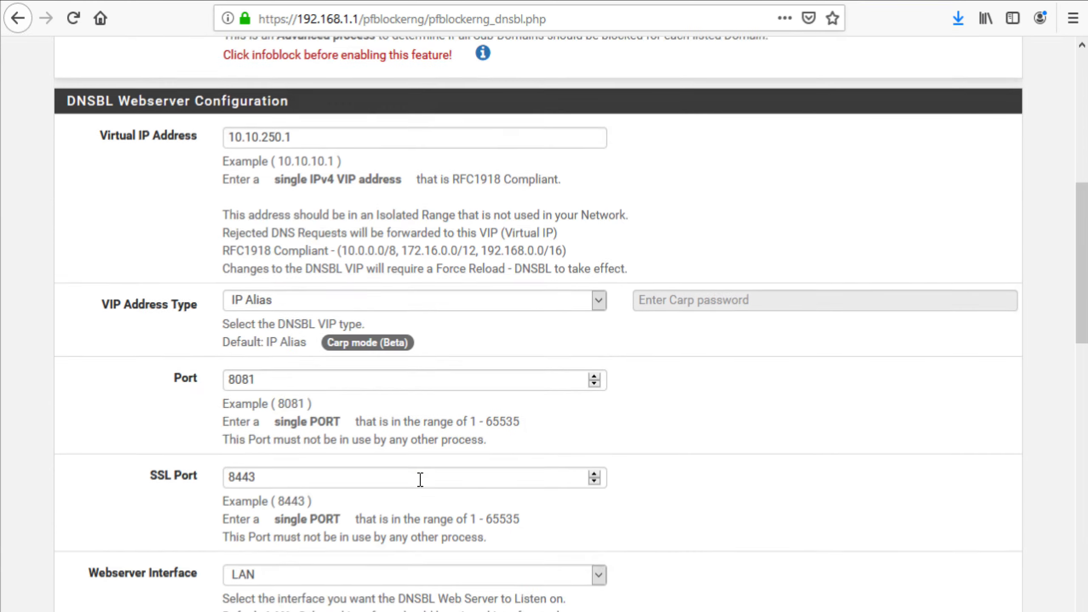
{"action": "scroll", "coordinate": [420, 478], "scroll_direction": "down", "scroll_amount": 10}
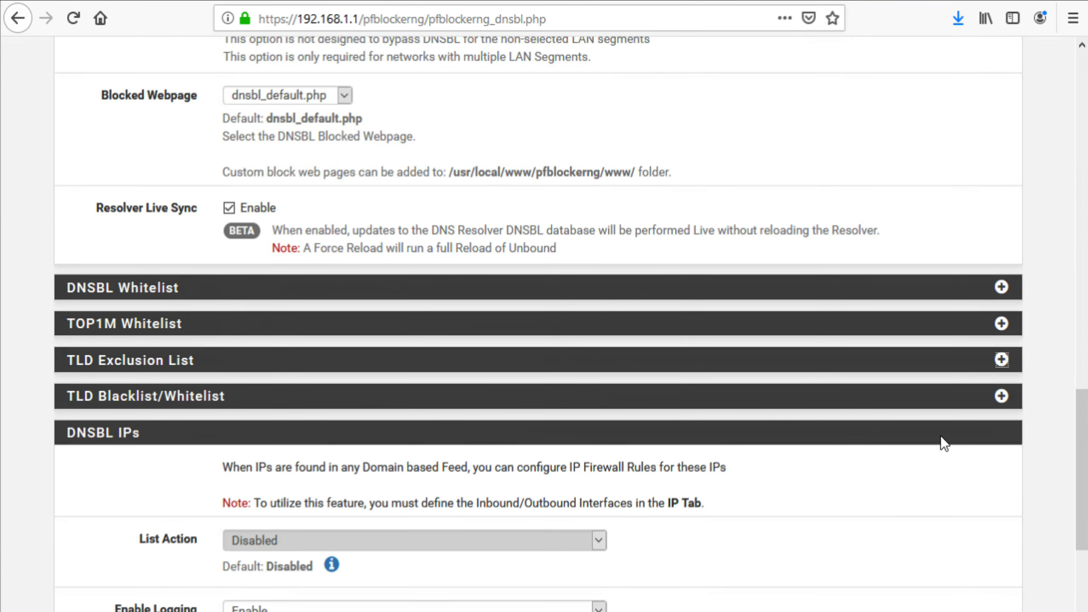
Step: Expand the TLD Blacklist/Whitelist section, review its note and entry fields, and collapse it again
{"action": "left_click", "coordinate": [1001, 396]}
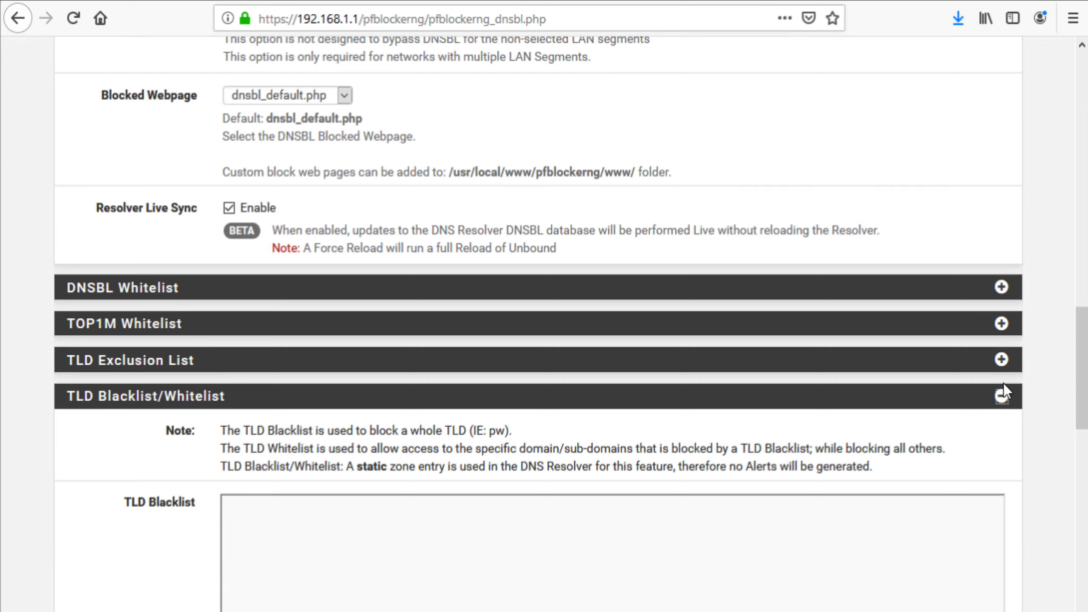
{"action": "scroll", "coordinate": [904, 437], "scroll_direction": "down", "scroll_amount": 6}
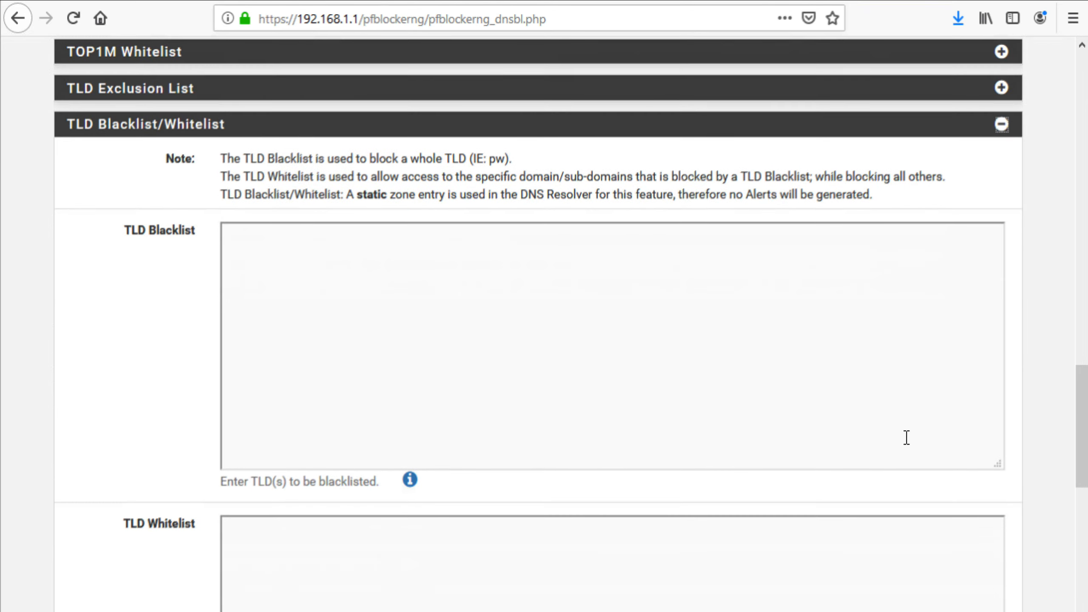
{"action": "scroll", "coordinate": [1022, 223], "scroll_direction": "up", "scroll_amount": 2}
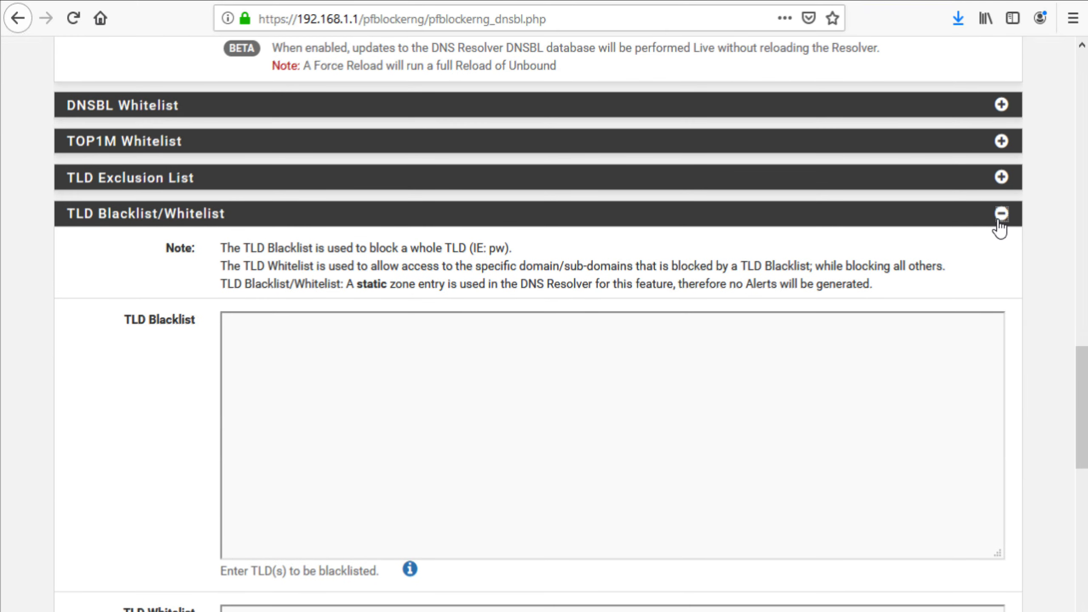
{"action": "left_click", "coordinate": [1000, 215]}
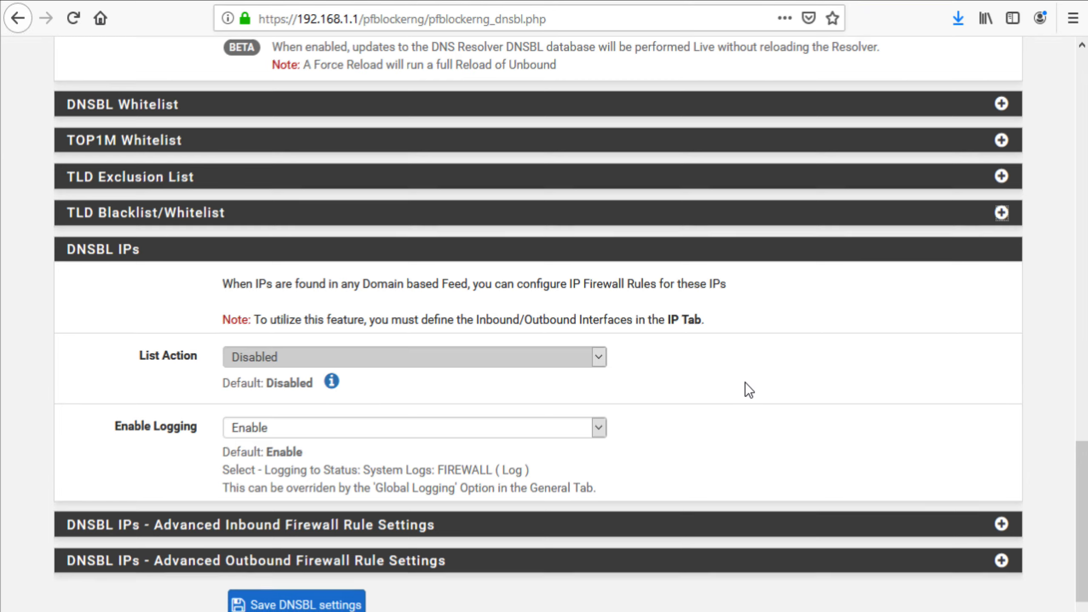
Step: Expand the advanced inbound firewall rule settings for DNSBL IPs and review the available options
{"action": "scroll", "coordinate": [745, 389], "scroll_direction": "down", "scroll_amount": 3}
{"action": "left_click", "coordinate": [1001, 409]}
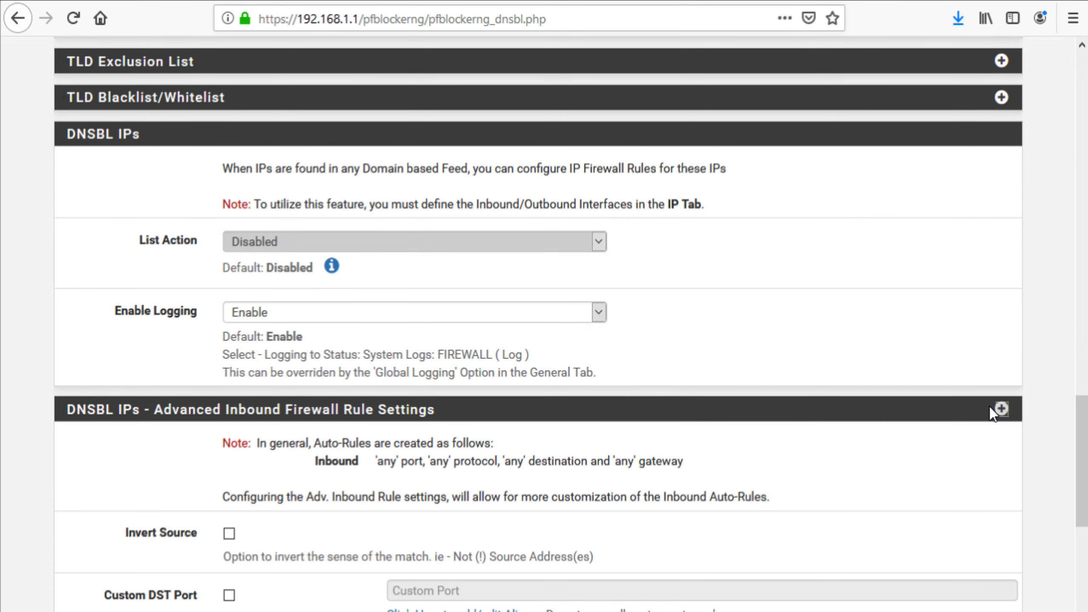
{"action": "scroll", "coordinate": [979, 409], "scroll_direction": "down", "scroll_amount": 2}
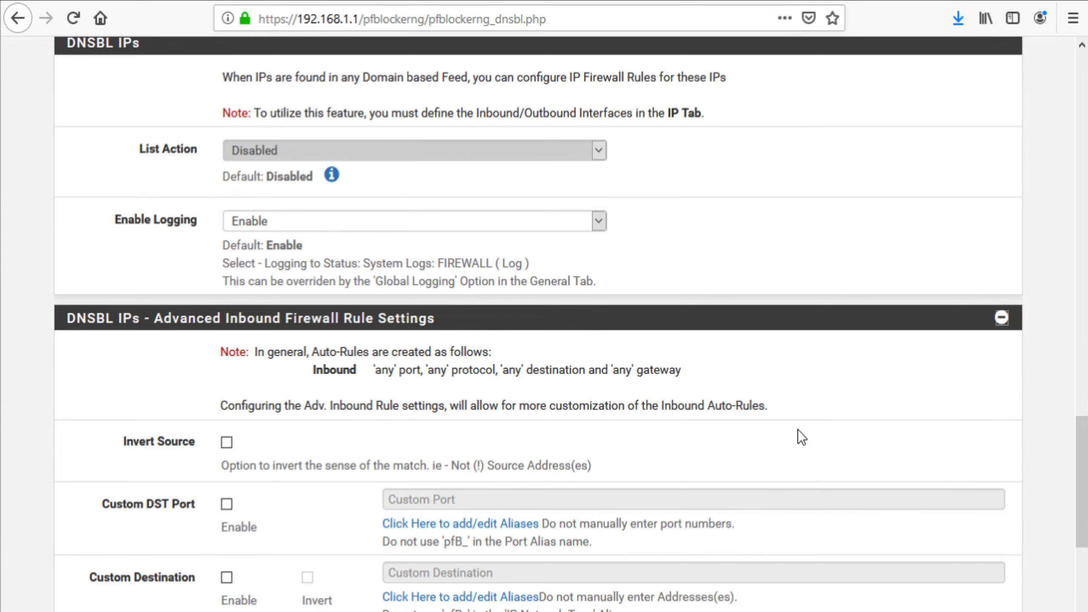
{"action": "scroll", "coordinate": [797, 430], "scroll_direction": "down", "scroll_amount": 2}
{"action": "scroll", "coordinate": [797, 430], "scroll_direction": "down", "scroll_amount": 4}
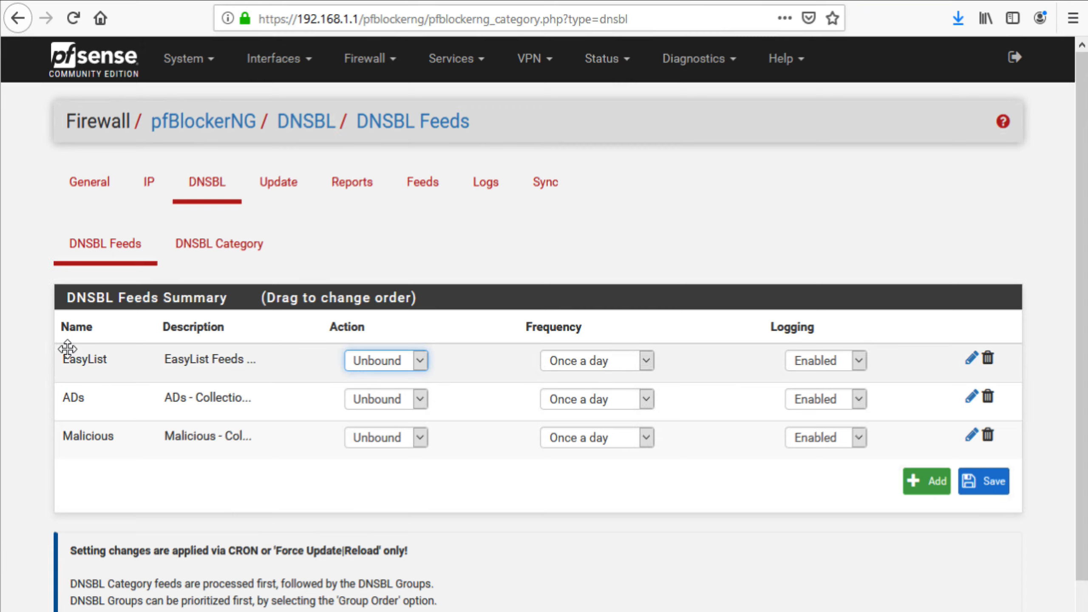
Step: Check the EasyList group's action choices in the DNSBL feeds summary, keep Unbound, and open the group for editing
{"action": "left_click", "coordinate": [395, 362]}
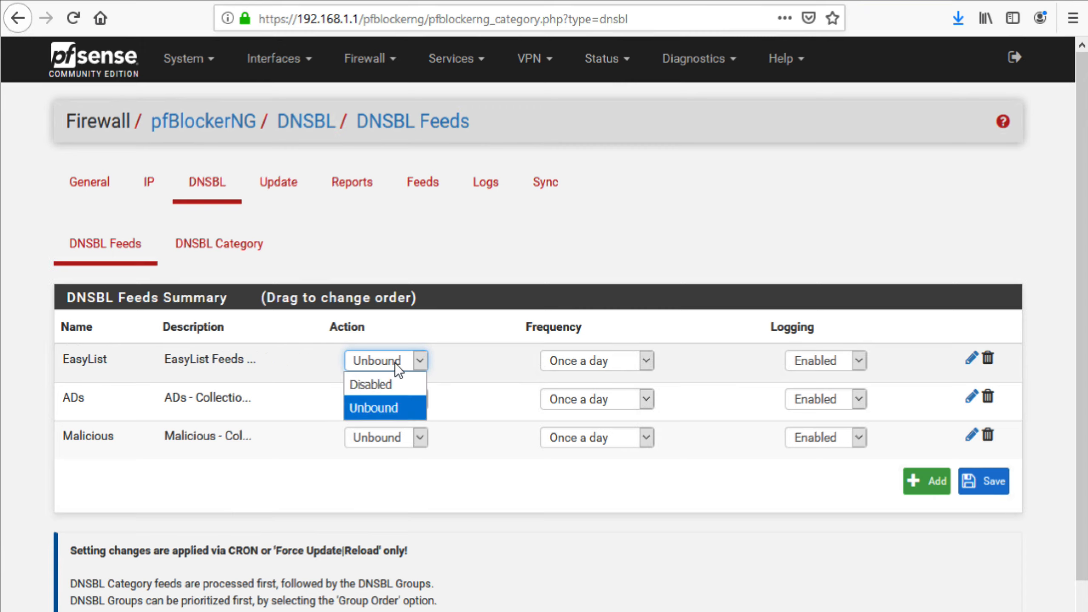
{"action": "left_click", "coordinate": [394, 399]}
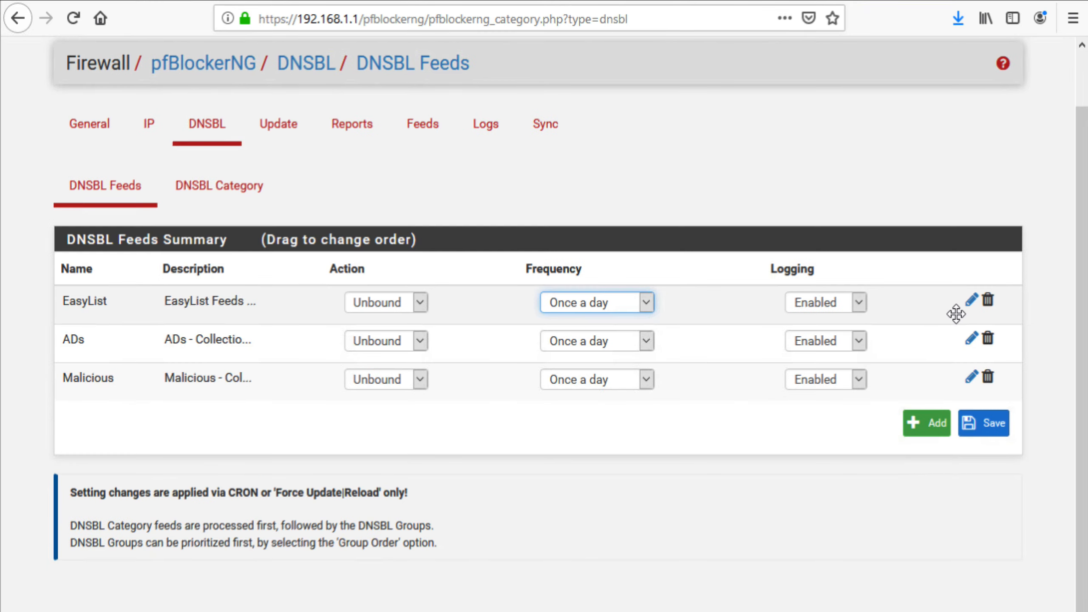
{"action": "left_click", "coordinate": [970, 302]}
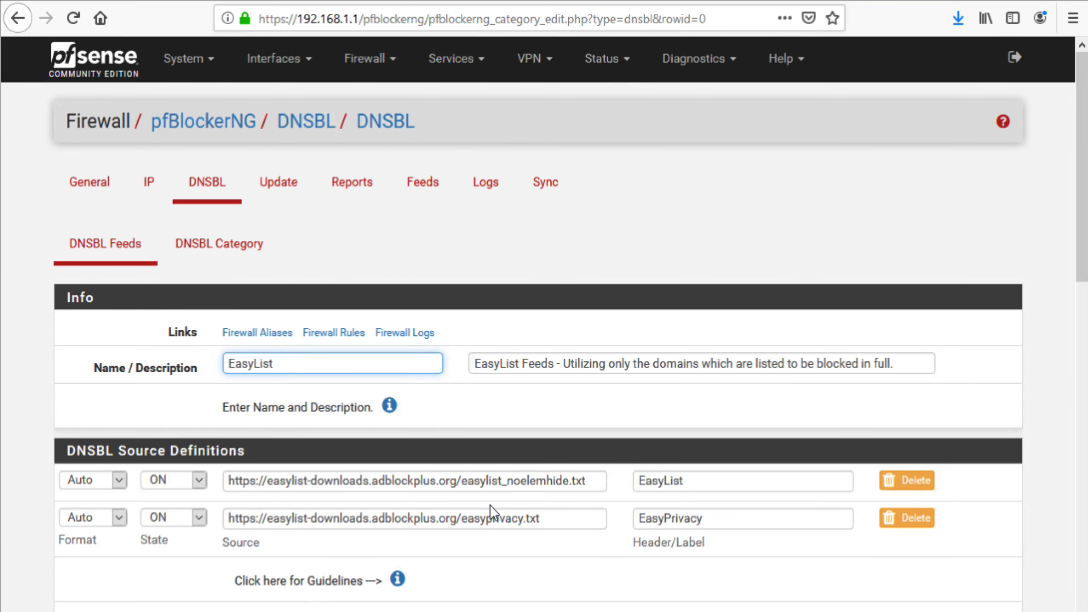
Step: Review the EasyList group's source definitions along with its action and update frequency settings
{"action": "scroll", "coordinate": [341, 493], "scroll_direction": "down", "scroll_amount": 2}
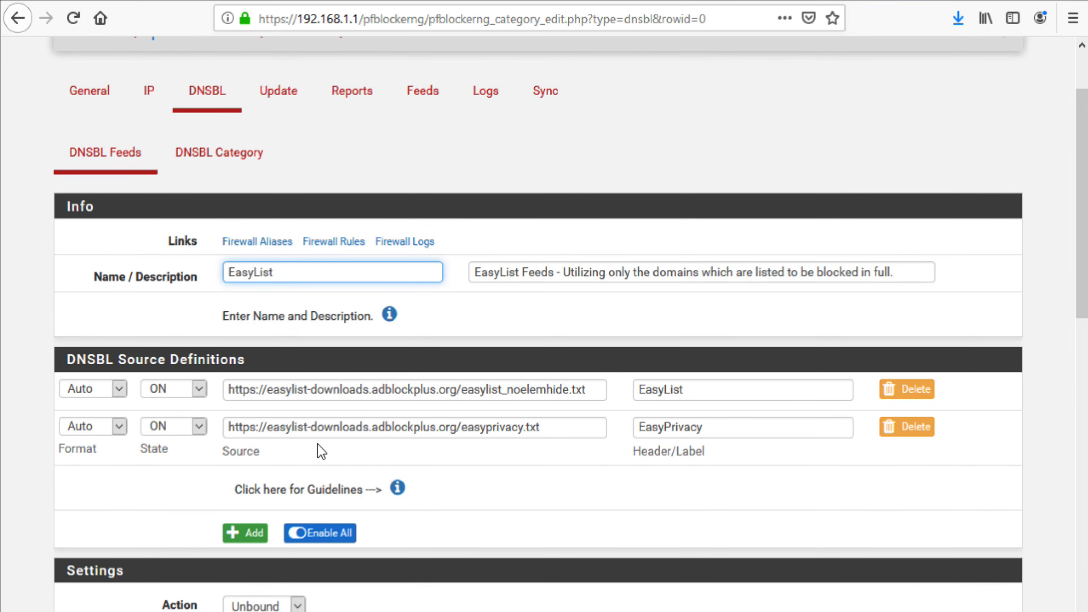
{"action": "scroll", "coordinate": [307, 478], "scroll_direction": "down", "scroll_amount": 3}
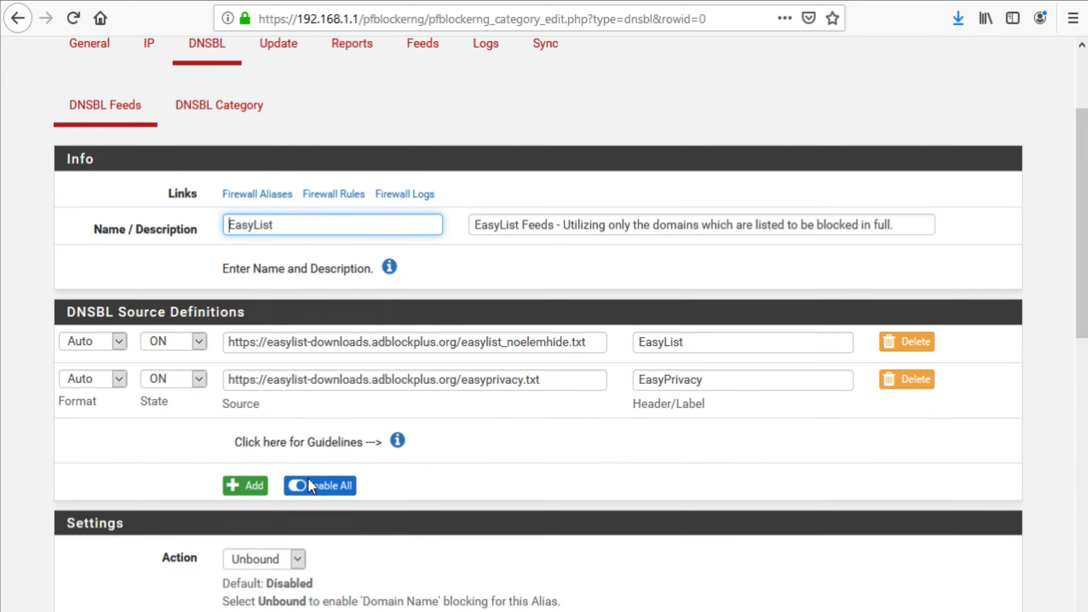
{"action": "scroll", "coordinate": [348, 481], "scroll_direction": "down", "scroll_amount": 3}
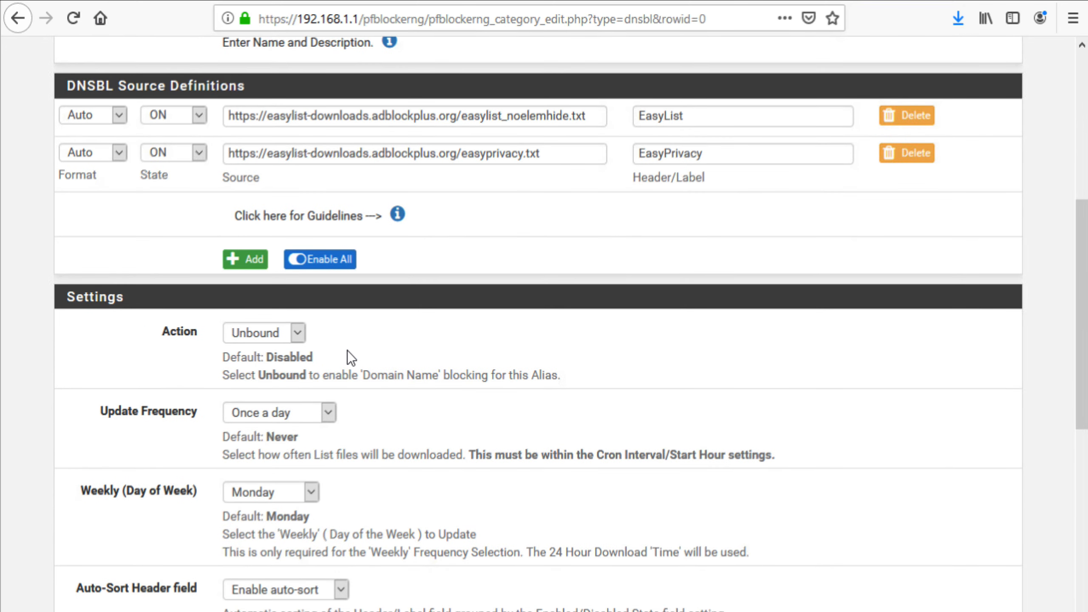
{"action": "mouse_move", "coordinate": [1080, 299]}
{"action": "left_mouse_down"}
{"action": "mouse_move", "coordinate": [1080, 283]}
{"action": "mouse_move", "coordinate": [1083, 304]}
{"action": "left_mouse_up"}
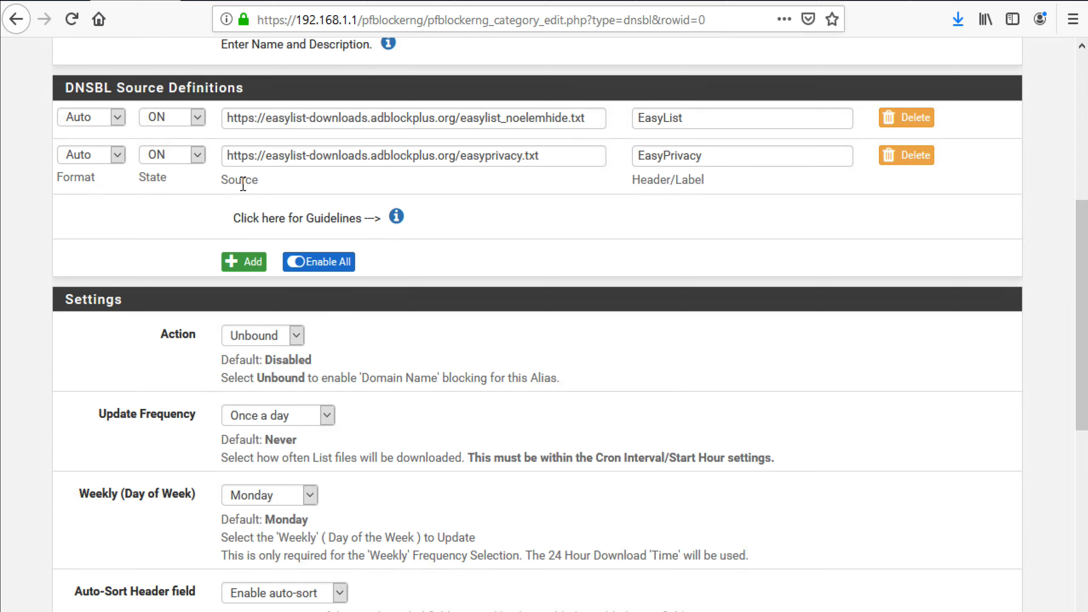
Step: Check the State choices for the EasyPrivacy source, keep ON, and read the source definition guidelines
{"action": "left_click", "coordinate": [199, 161]}
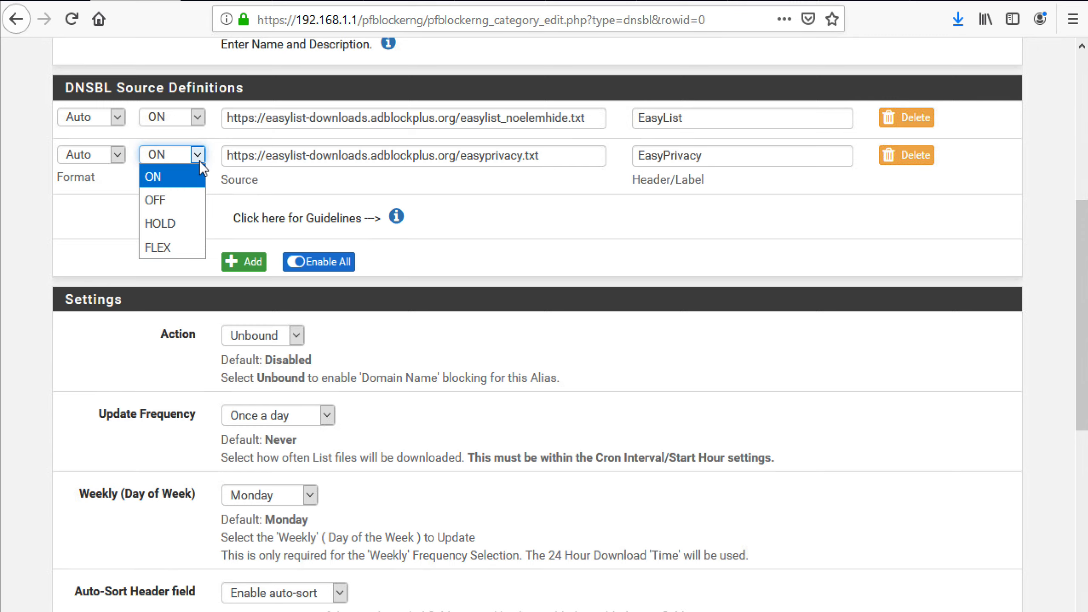
{"action": "left_click", "coordinate": [178, 179]}
{"action": "left_click", "coordinate": [396, 217]}
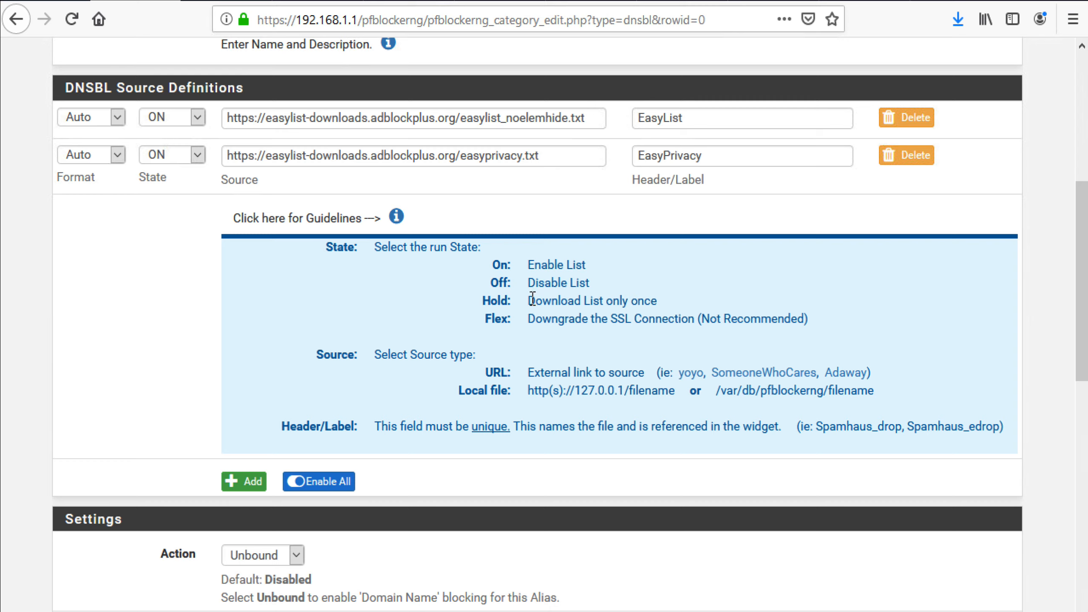
{"action": "left_click", "coordinate": [397, 217]}
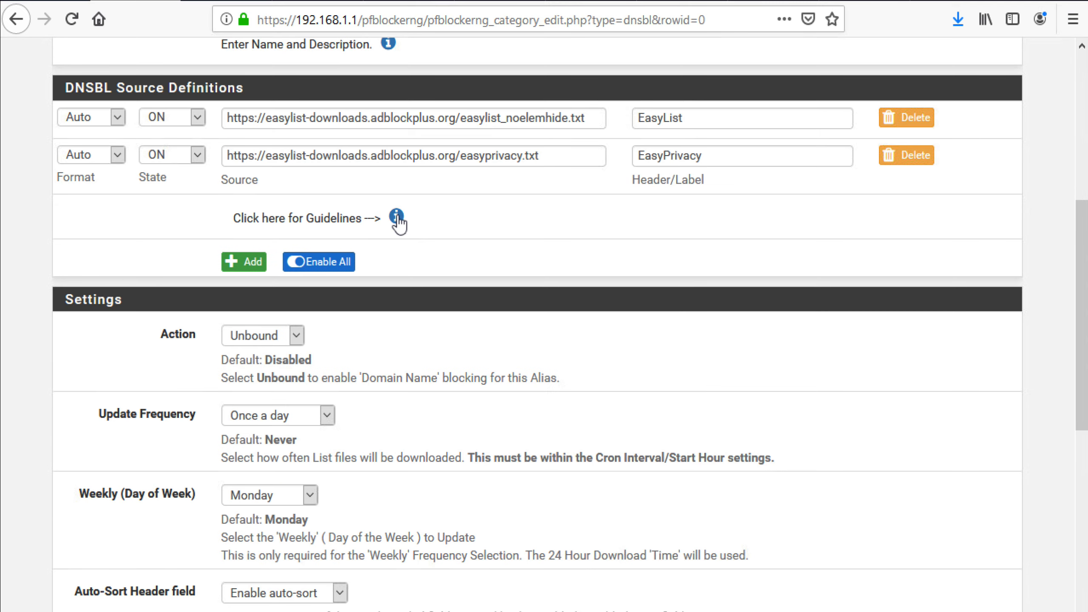
Step: Expand the EasyList group's DNSBL Custom_List, check its entry help, and collapse the section again
{"action": "scroll", "coordinate": [197, 400], "scroll_direction": "down", "scroll_amount": 10}
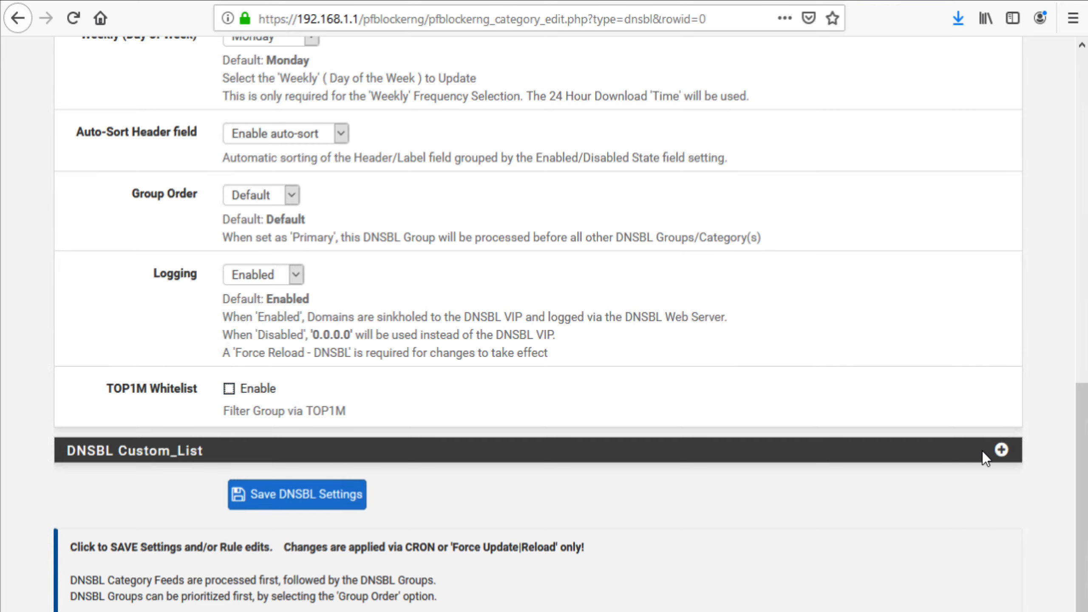
{"action": "left_click", "coordinate": [1001, 451]}
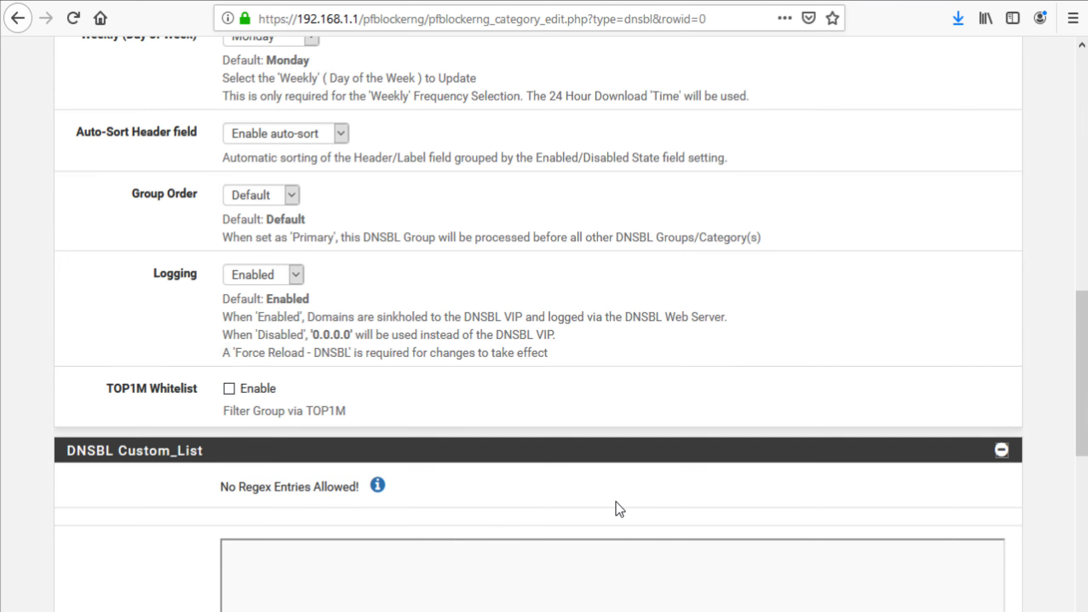
{"action": "scroll", "coordinate": [615, 502], "scroll_direction": "down", "scroll_amount": 4}
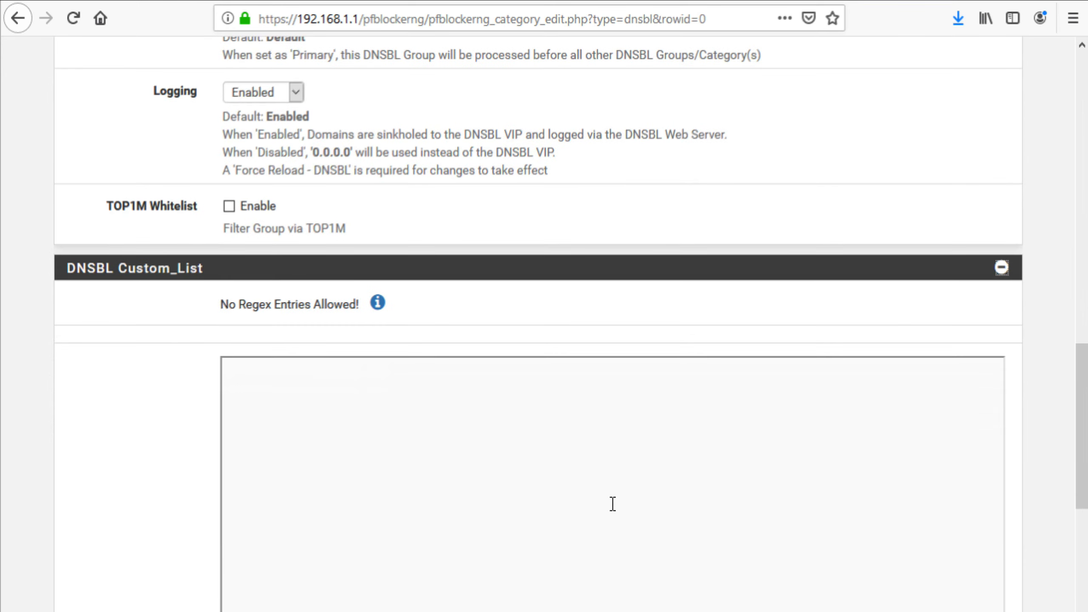
{"action": "left_click", "coordinate": [376, 303]}
{"action": "left_click", "coordinate": [377, 303]}
{"action": "left_click", "coordinate": [1001, 269]}
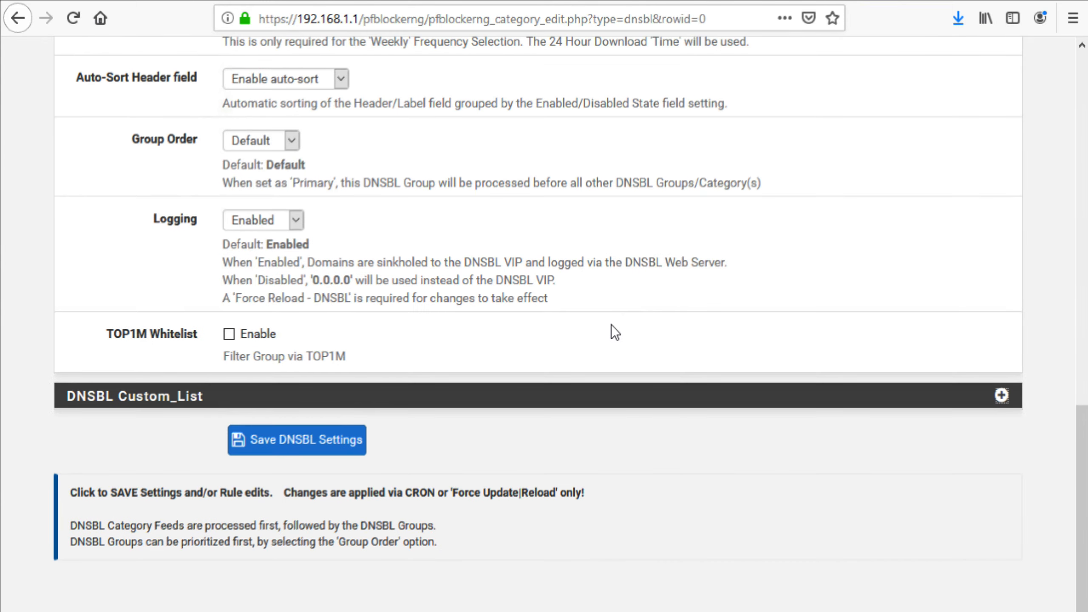
Step: Check the State setting of the EasyList source, leave it ON, and return to the DNSBL feeds summary
{"action": "scroll", "coordinate": [369, 492], "scroll_direction": "up", "scroll_amount": 10}
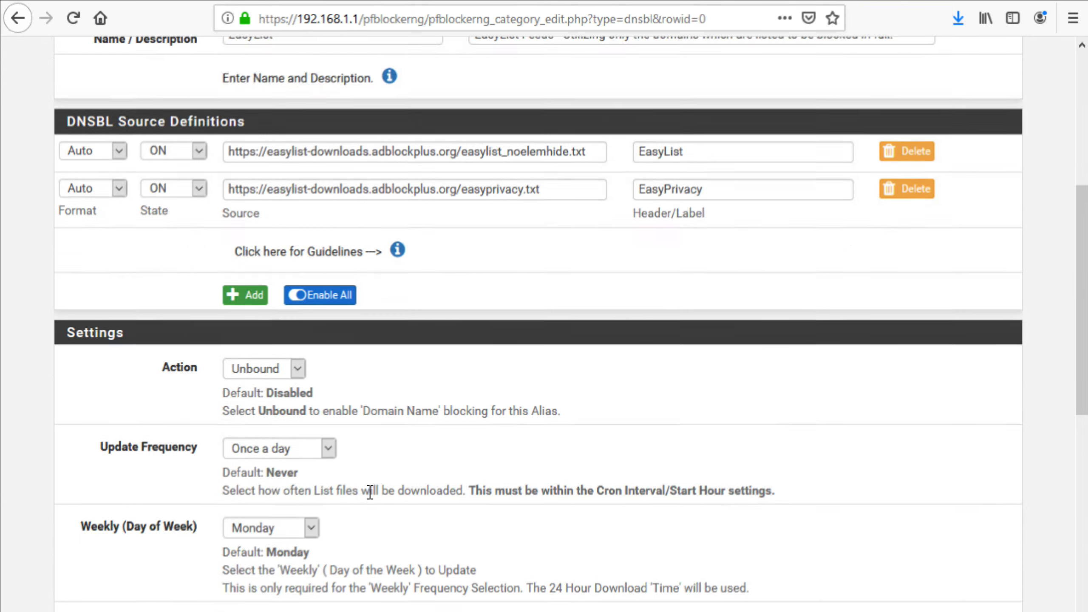
{"action": "scroll", "coordinate": [299, 302], "scroll_direction": "up", "scroll_amount": 3}
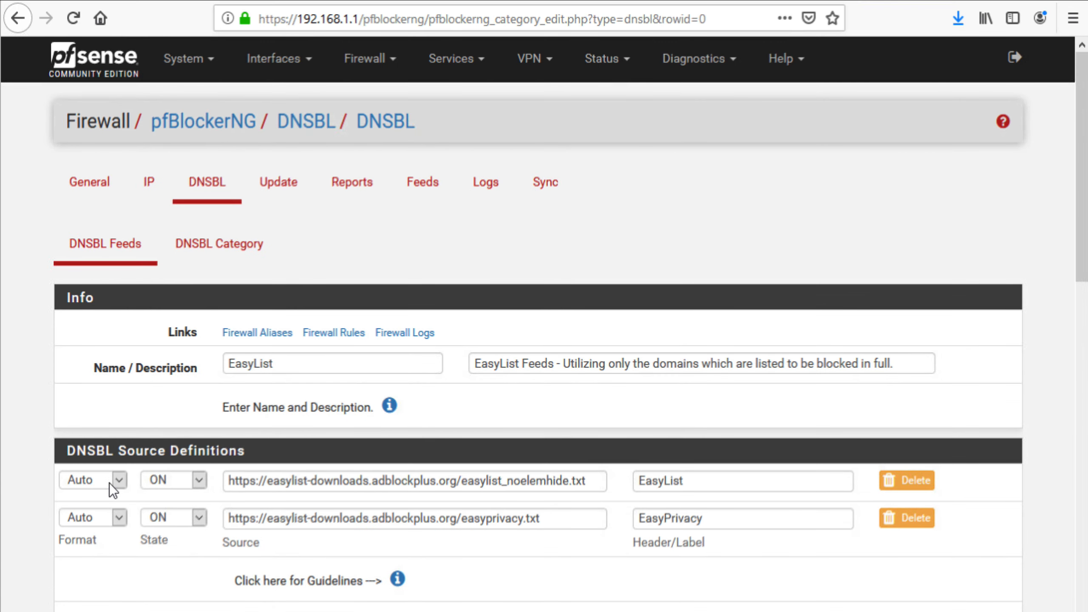
{"action": "left_click", "coordinate": [177, 481]}
{"action": "left_click", "coordinate": [177, 481]}
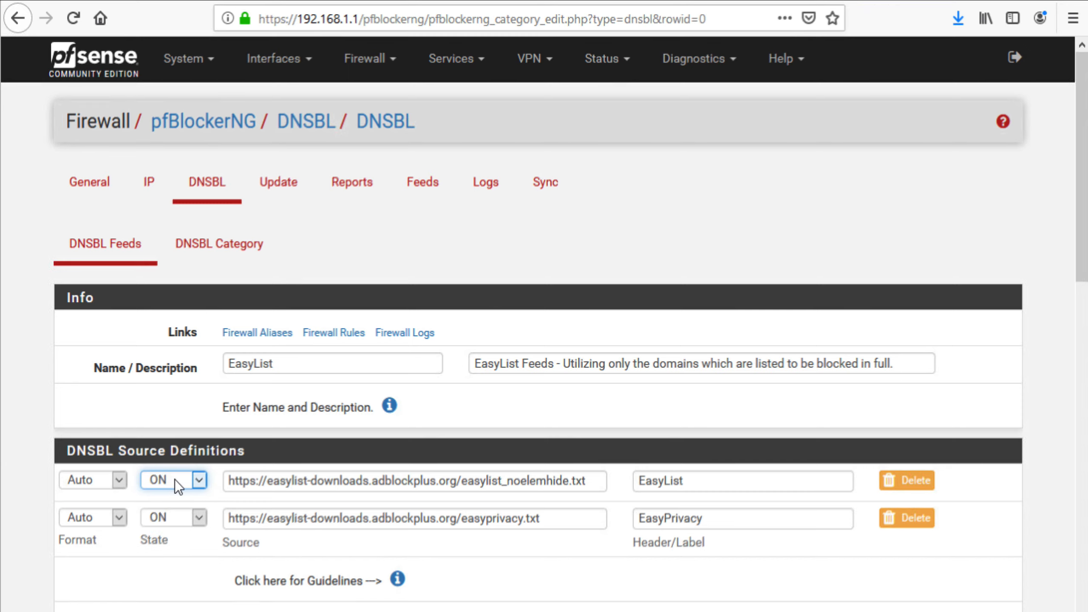
{"action": "left_click", "coordinate": [104, 254]}
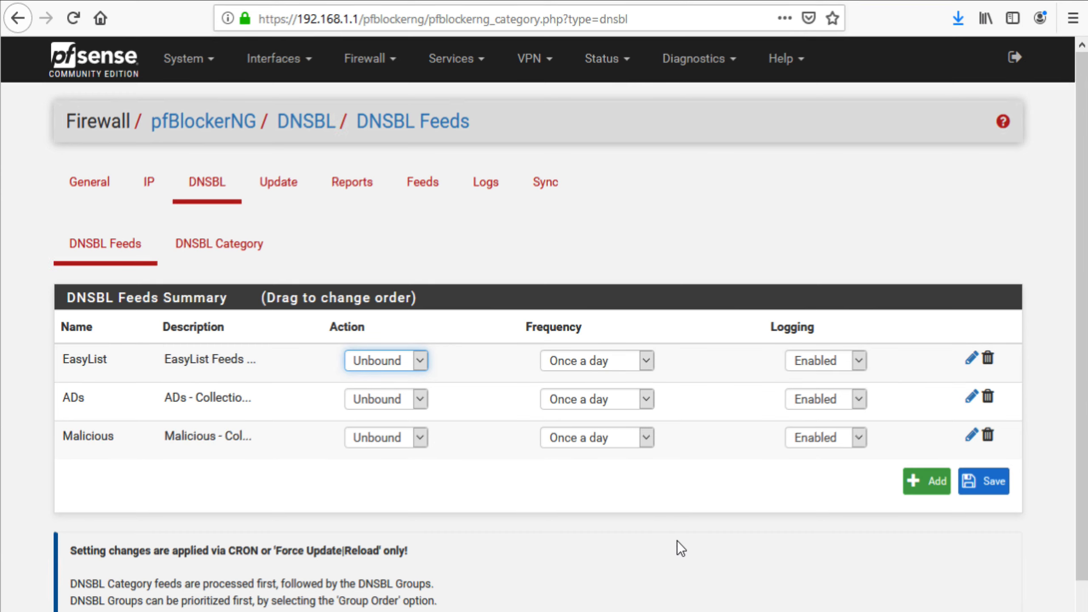
Step: Open the ADs group for editing and review its advertisement feed sources and settings
{"action": "scroll", "coordinate": [663, 544], "scroll_direction": "down", "scroll_amount": 2}
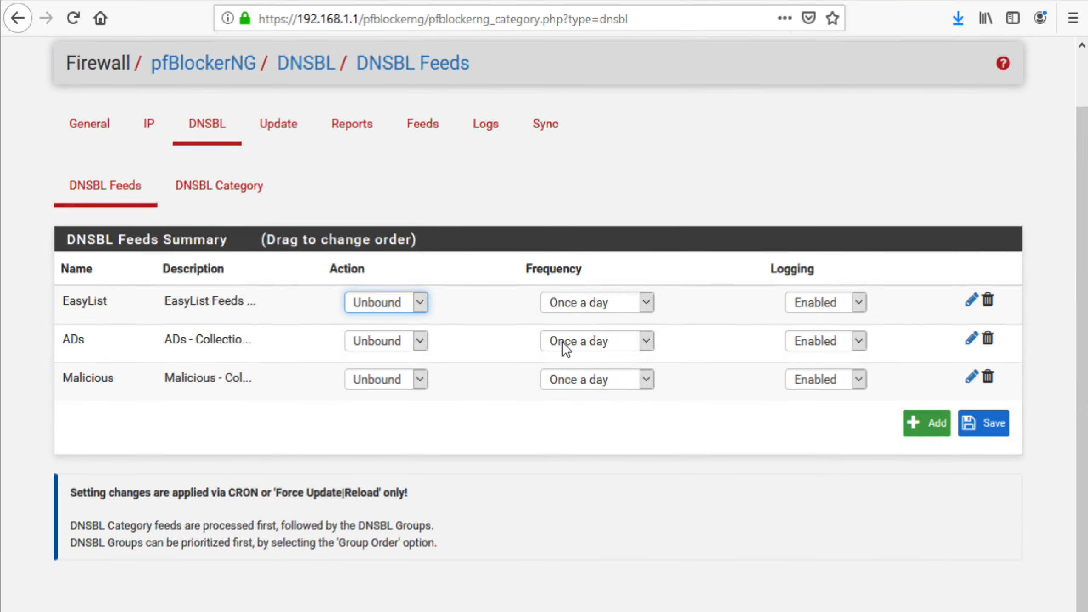
{"action": "left_click", "coordinate": [971, 338]}
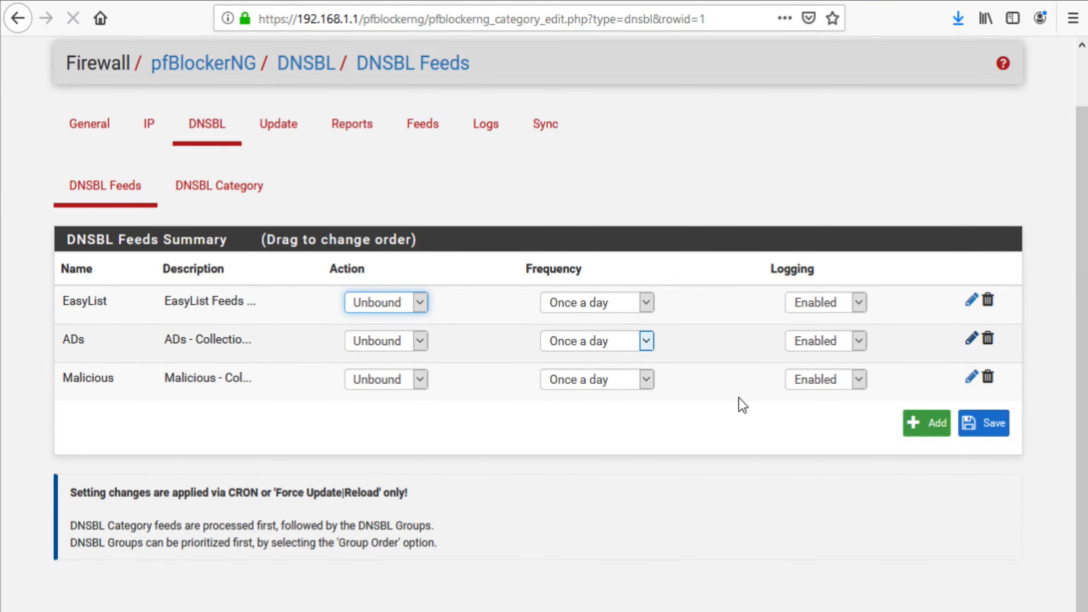
{"action": "scroll", "coordinate": [702, 408], "scroll_direction": "down", "scroll_amount": 3}
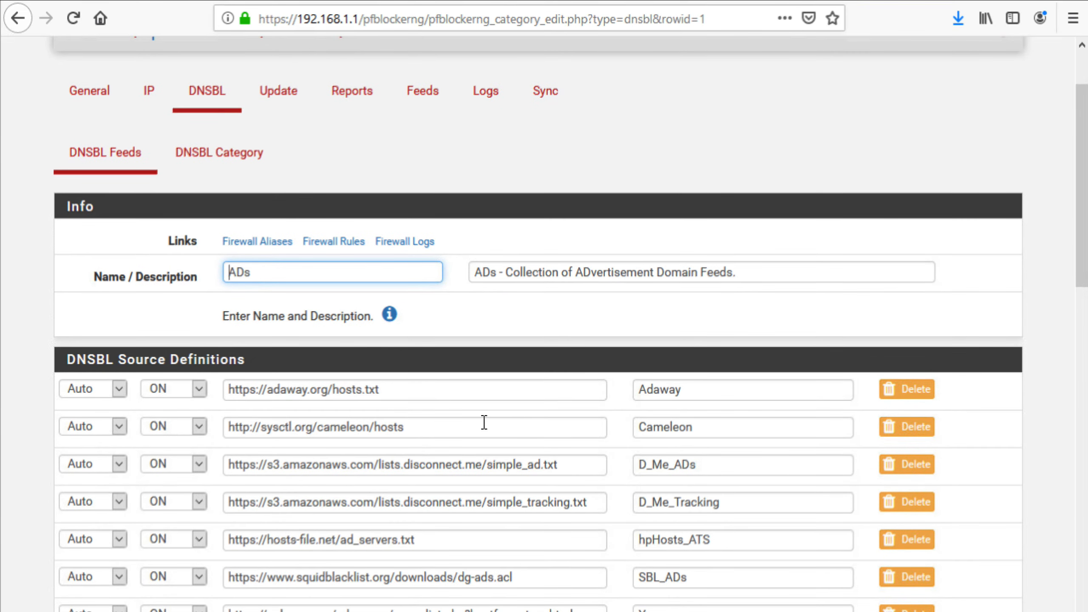
{"action": "scroll", "coordinate": [484, 421], "scroll_direction": "down", "scroll_amount": 10}
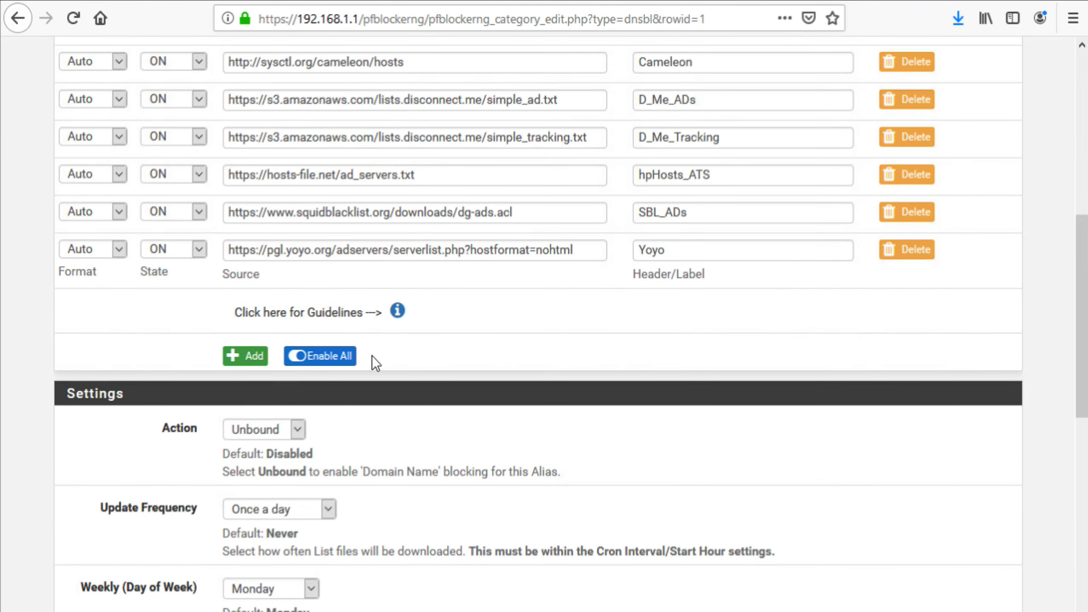
Step: Return to the DNSBL feeds summary, open the Malicious group for editing, and review its source definitions
{"action": "scroll", "coordinate": [374, 358], "scroll_direction": "up", "scroll_amount": 12}
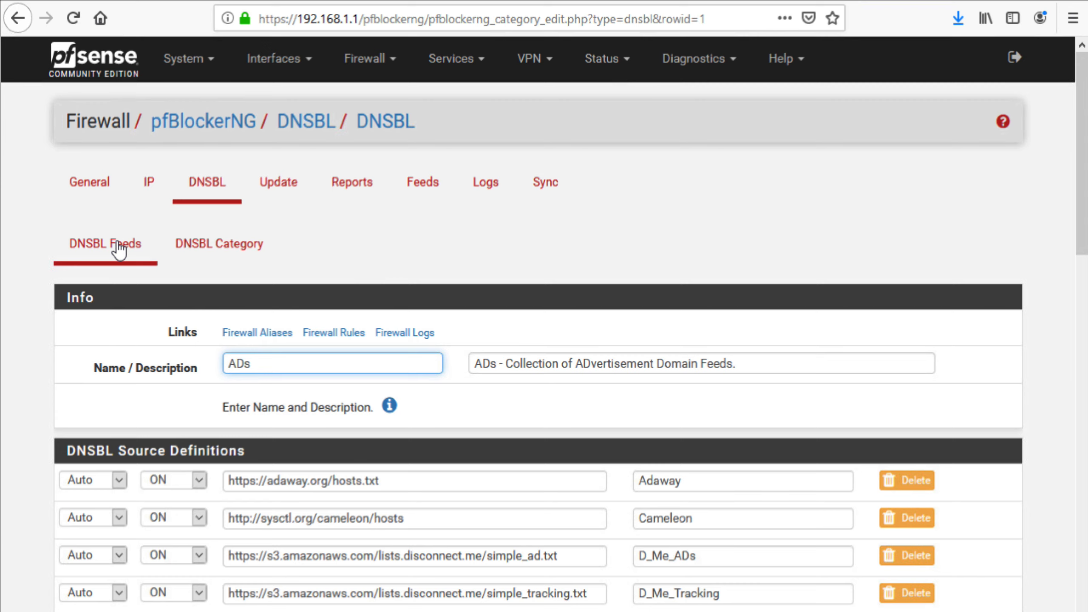
{"action": "left_click", "coordinate": [119, 246]}
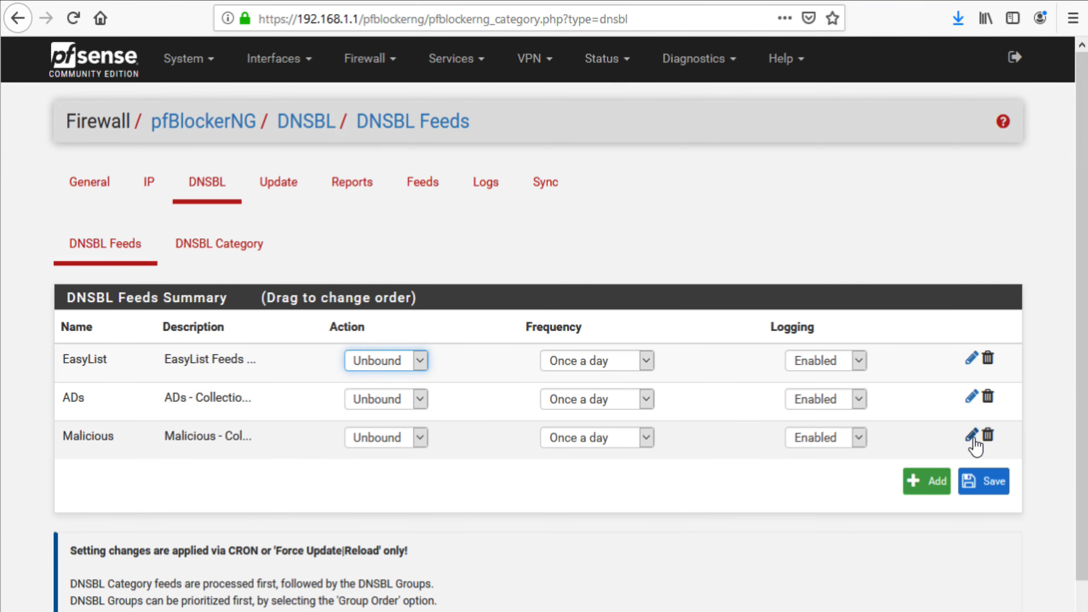
{"action": "left_click", "coordinate": [972, 439]}
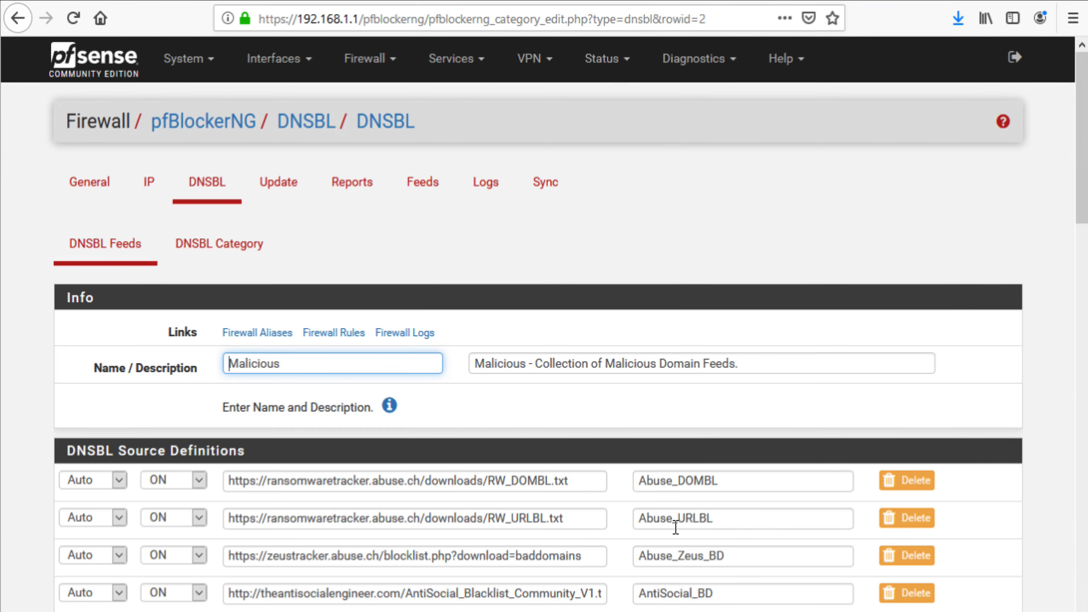
{"action": "scroll", "coordinate": [675, 525], "scroll_direction": "down", "scroll_amount": 2}
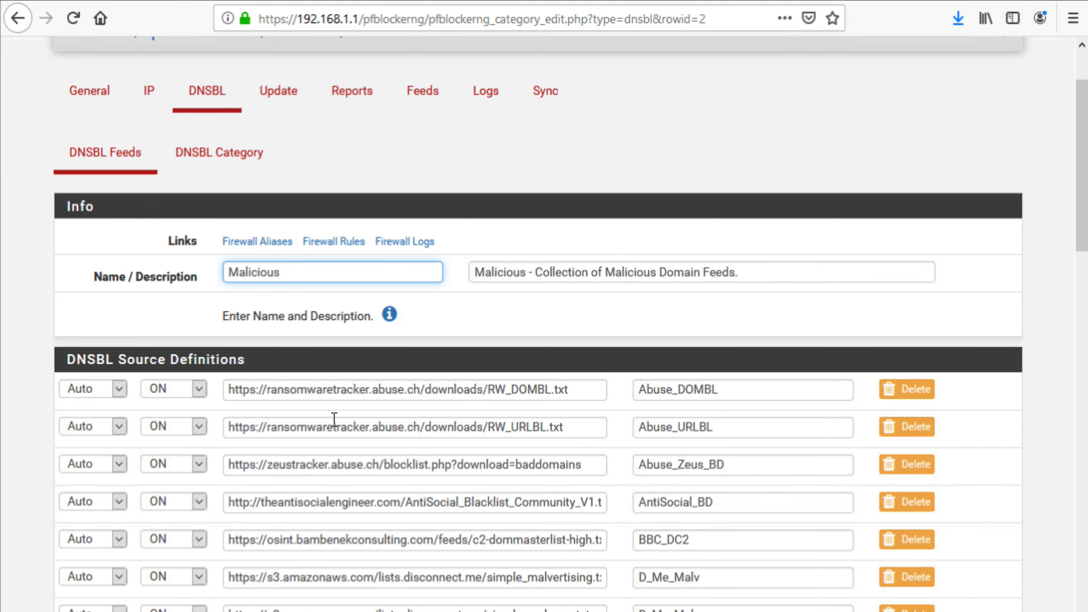
{"action": "scroll", "coordinate": [334, 417], "scroll_direction": "down", "scroll_amount": 4}
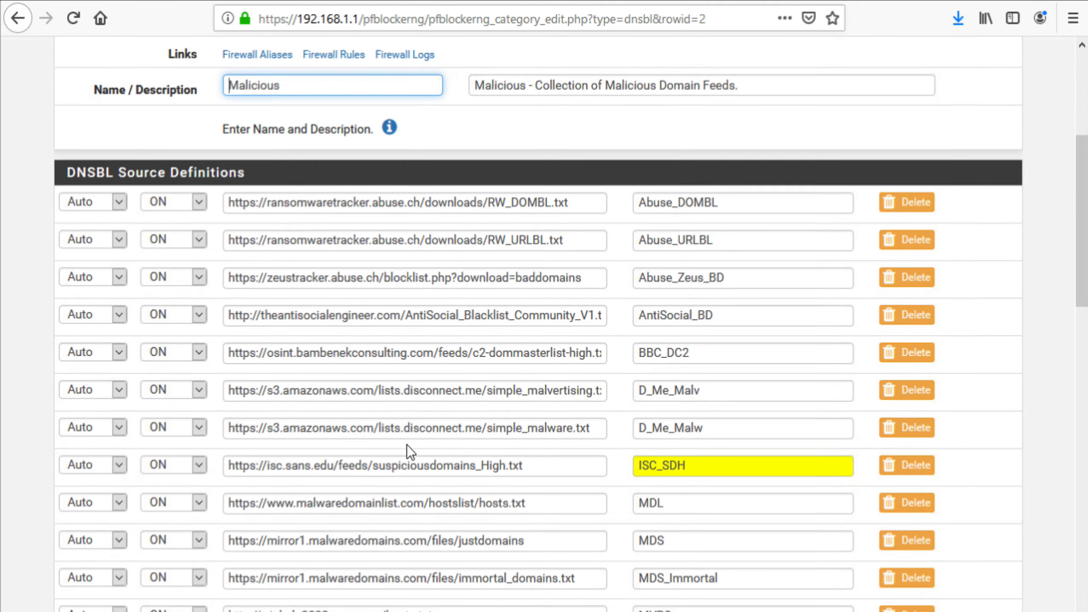
{"action": "scroll", "coordinate": [407, 445], "scroll_direction": "down", "scroll_amount": 2}
{"action": "scroll", "coordinate": [407, 446], "scroll_direction": "down", "scroll_amount": 2}
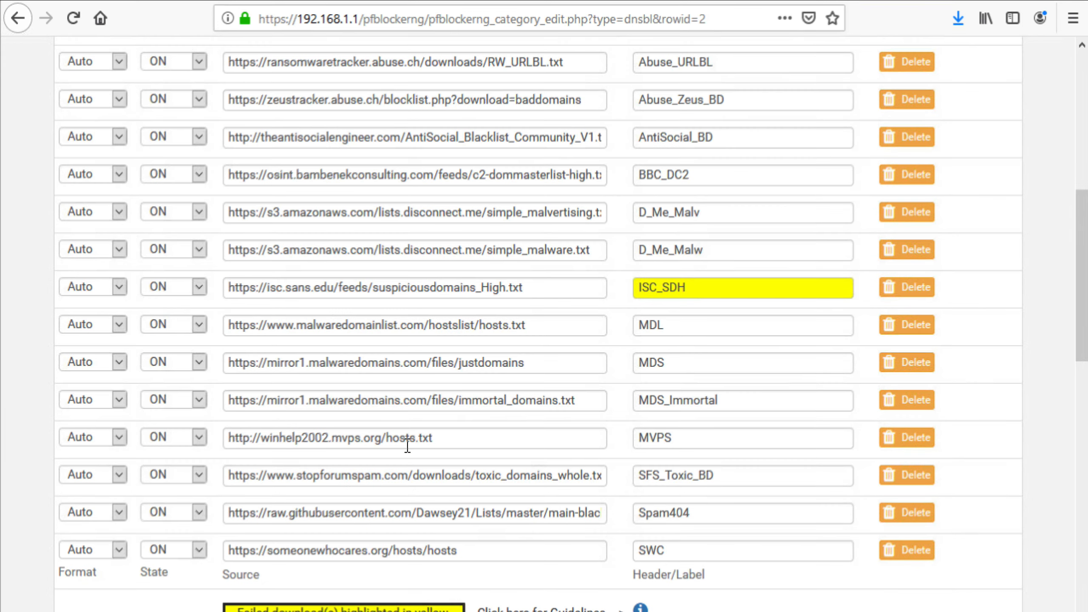
{"action": "scroll", "coordinate": [407, 445], "scroll_direction": "down", "scroll_amount": 2}
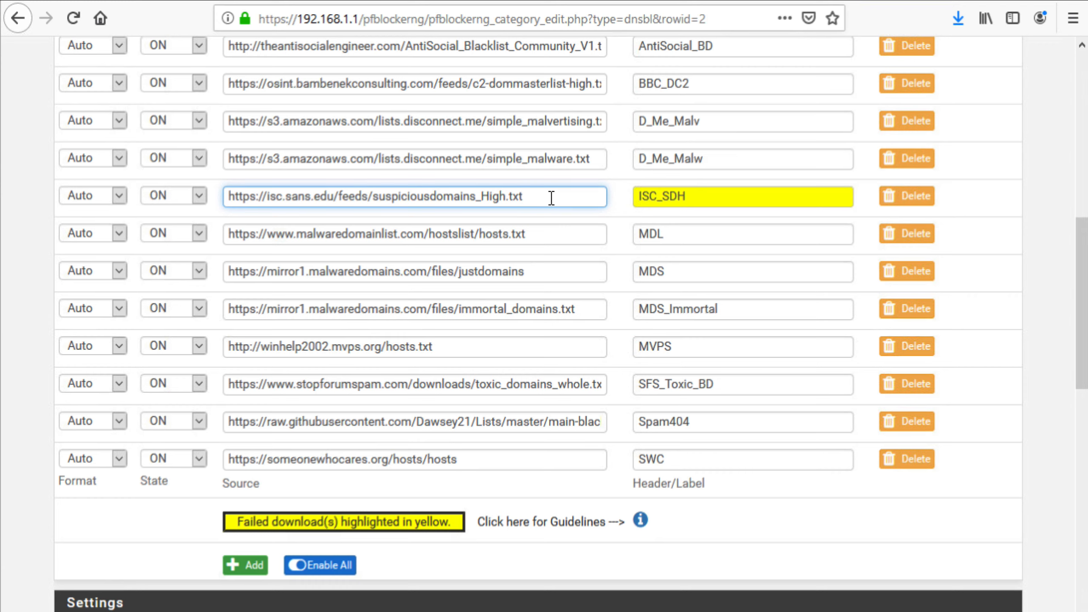
Step: Open the source URL of the highlighted ISC_SDH feed, inspect its domain list, and return to the Malicious group
{"action": "left_click_drag", "start_coordinate": [551, 198], "coordinate": [196, 198]}
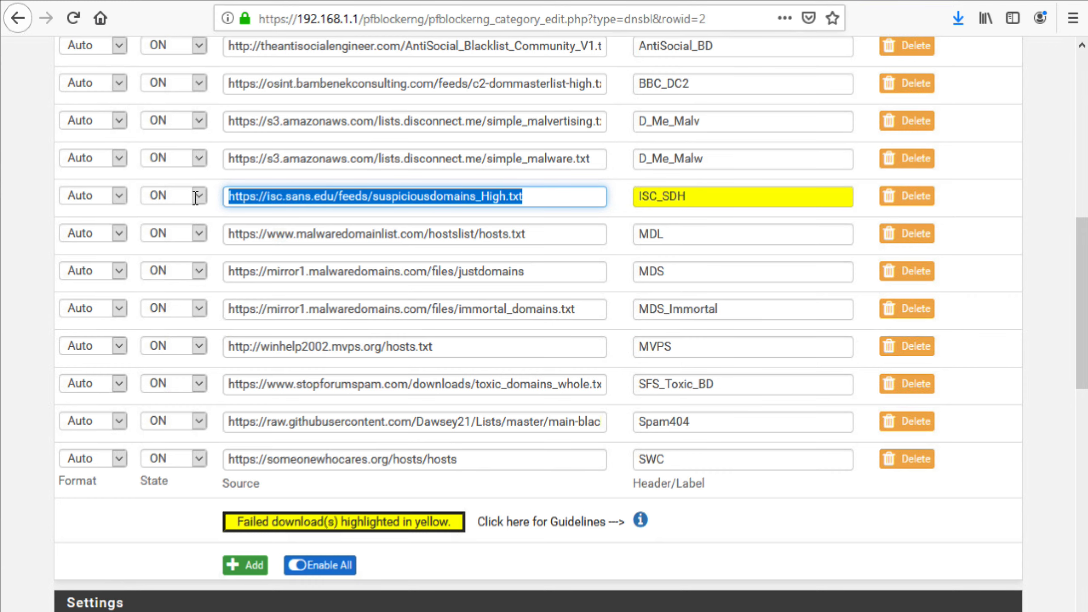
{"action": "right_click", "coordinate": [264, 195]}
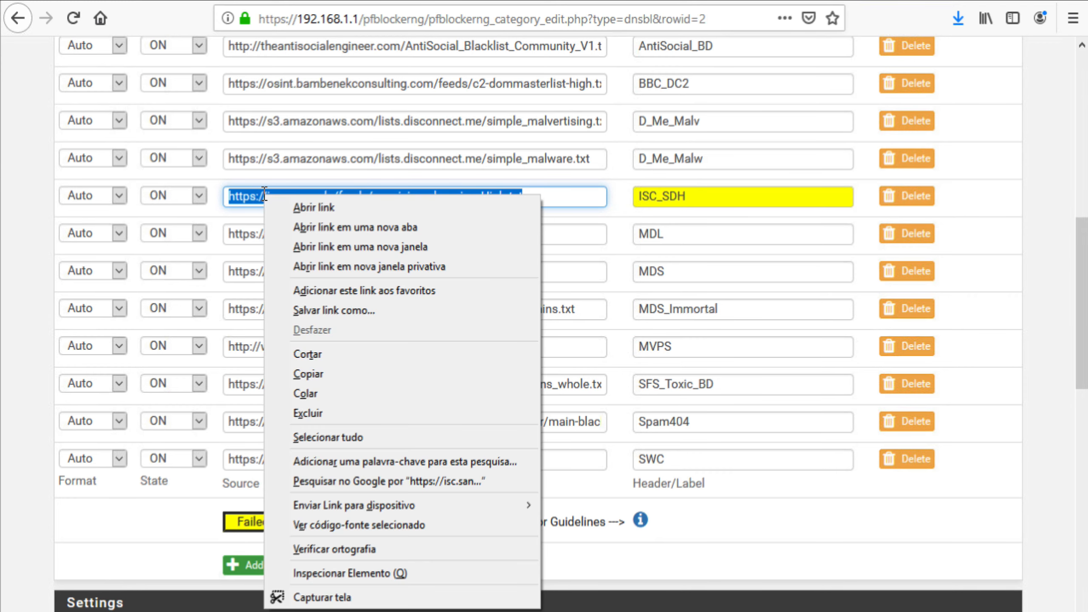
{"action": "left_click", "coordinate": [364, 207]}
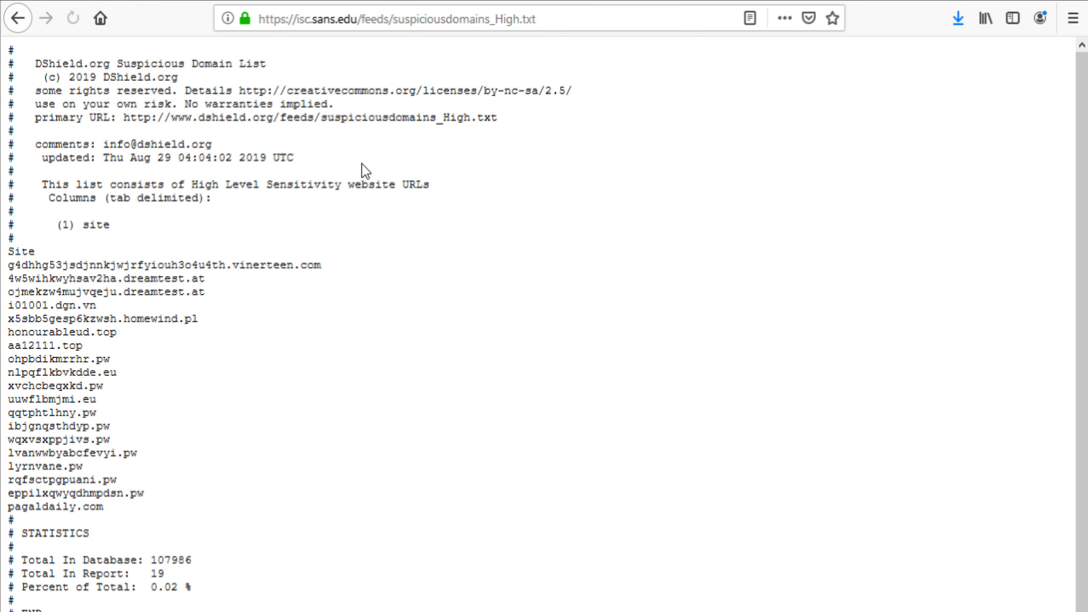
{"action": "scroll", "coordinate": [167, 322], "scroll_direction": "down", "scroll_amount": 1}
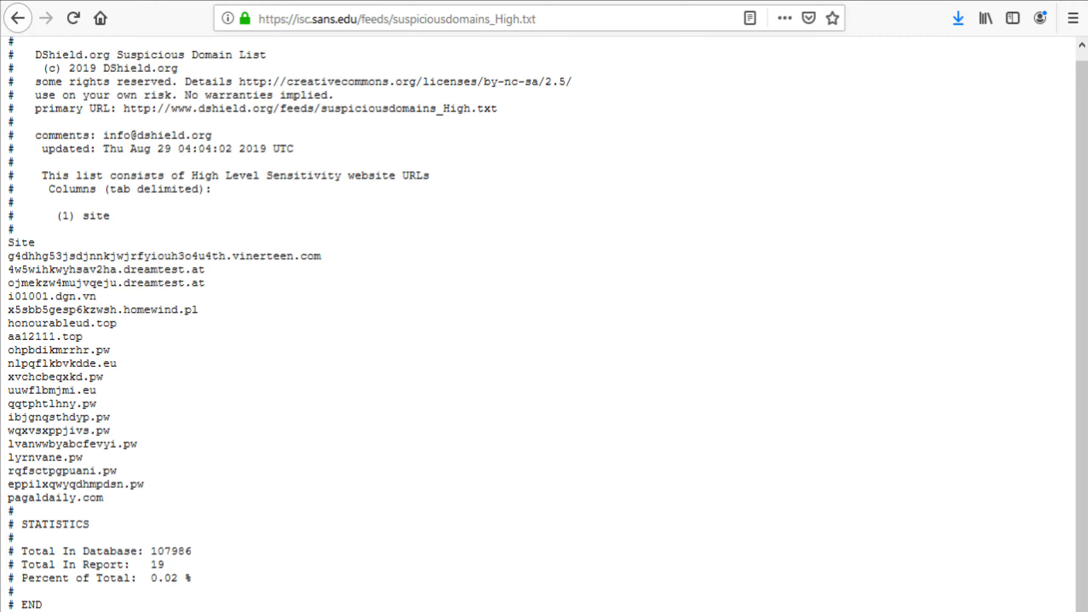
{"action": "left_click", "coordinate": [544, 0]}
{"action": "left_click", "coordinate": [128, 0]}
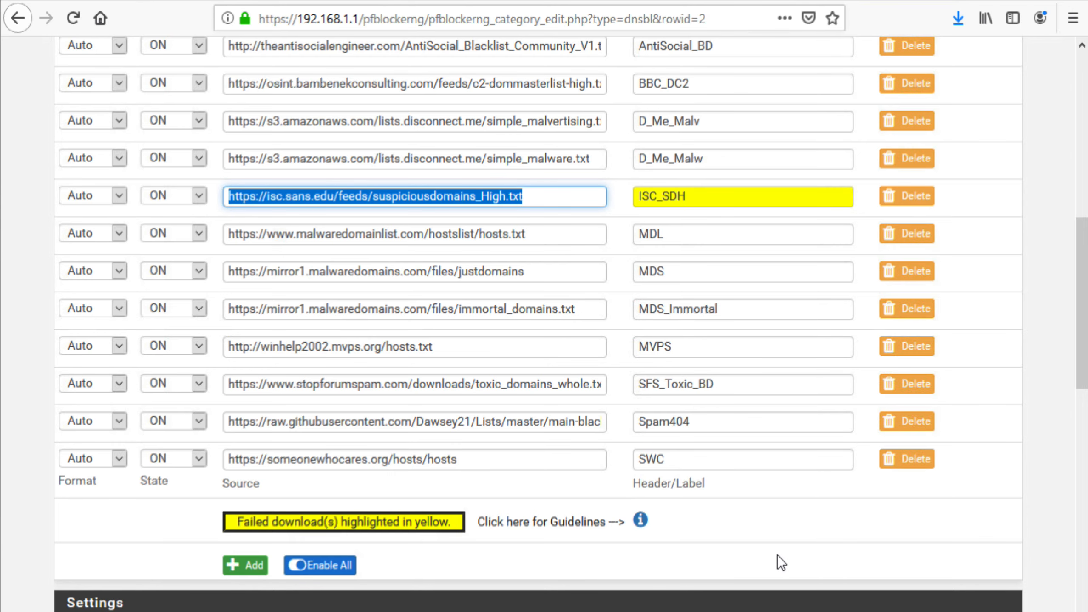
Step: Open the DNSBL Category page and review its blacklist, language, update frequency and logging settings
{"action": "scroll", "coordinate": [777, 556], "scroll_direction": "down", "scroll_amount": 7}
{"action": "scroll", "coordinate": [498, 531], "scroll_direction": "up", "scroll_amount": 9}
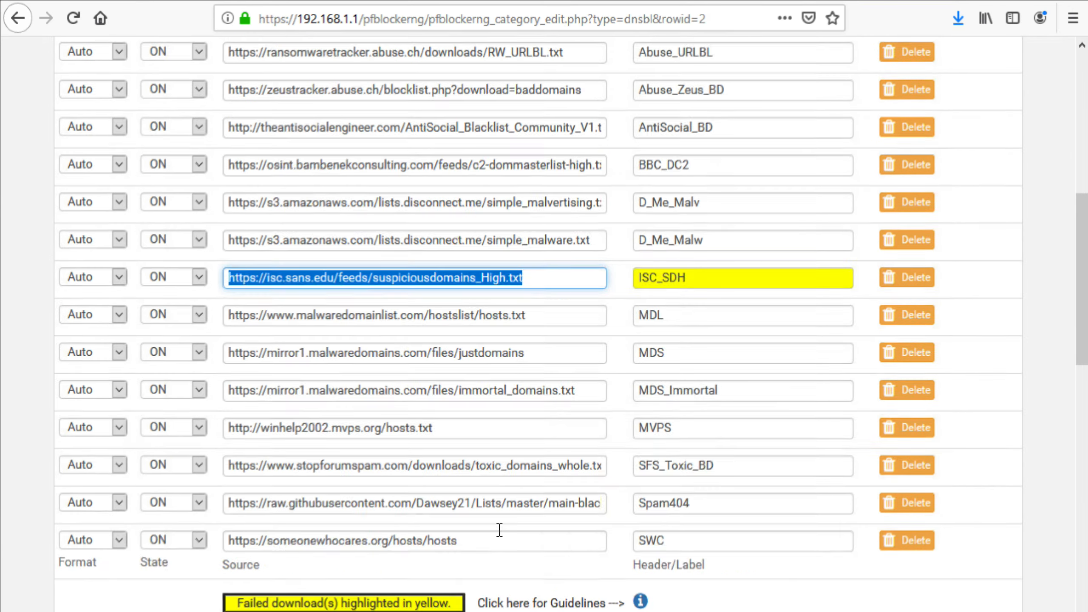
{"action": "scroll", "coordinate": [498, 530], "scroll_direction": "up", "scroll_amount": 10}
{"action": "left_click", "coordinate": [218, 243]}
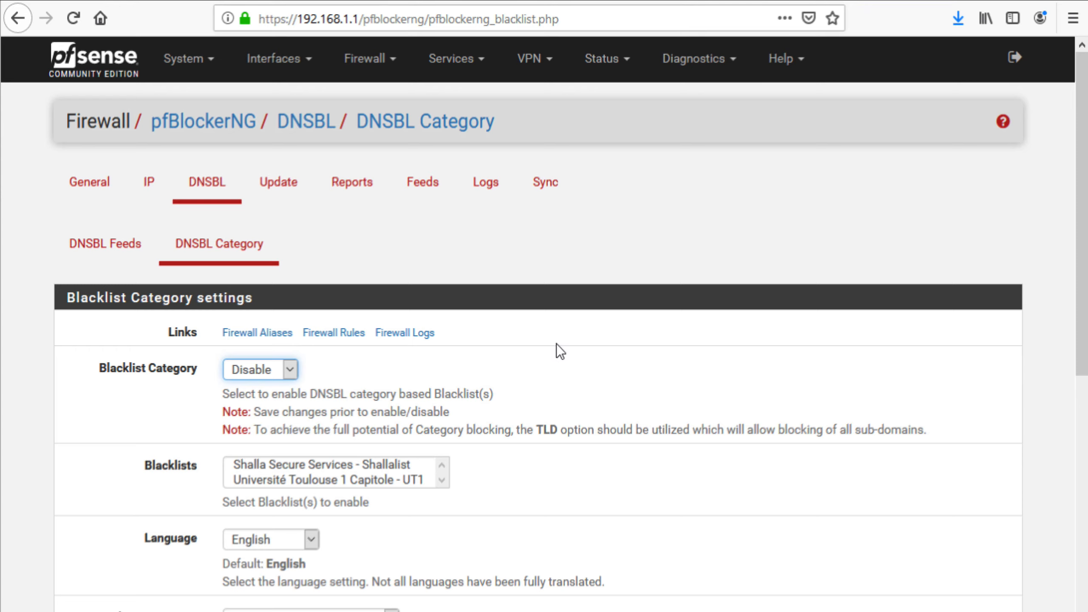
{"action": "scroll", "coordinate": [552, 344], "scroll_direction": "down", "scroll_amount": 3}
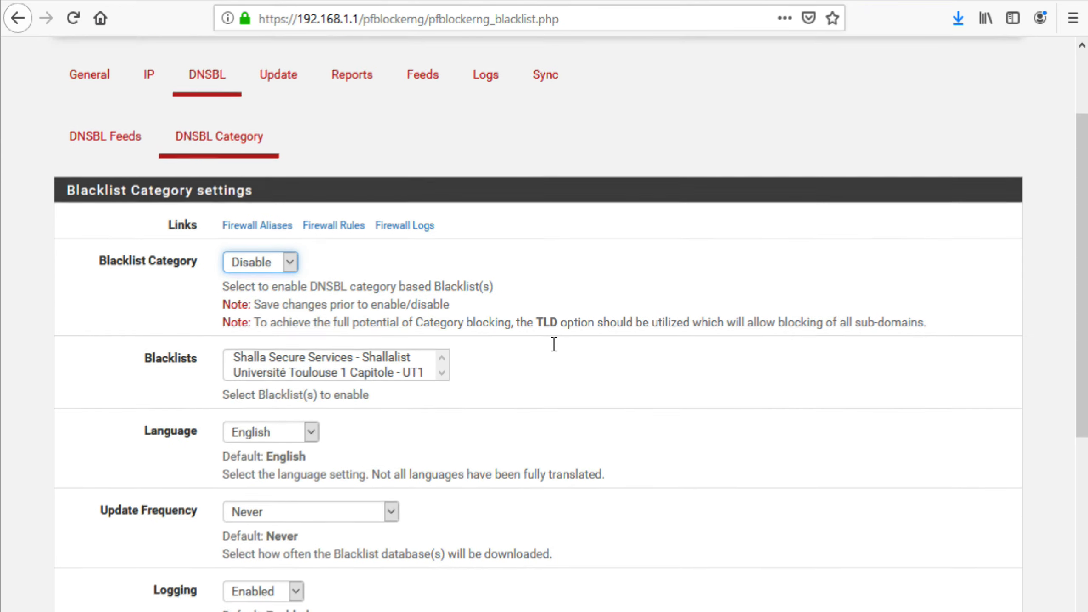
{"action": "scroll", "coordinate": [553, 345], "scroll_direction": "down", "scroll_amount": 3}
{"action": "scroll", "coordinate": [553, 344], "scroll_direction": "up", "scroll_amount": 3}
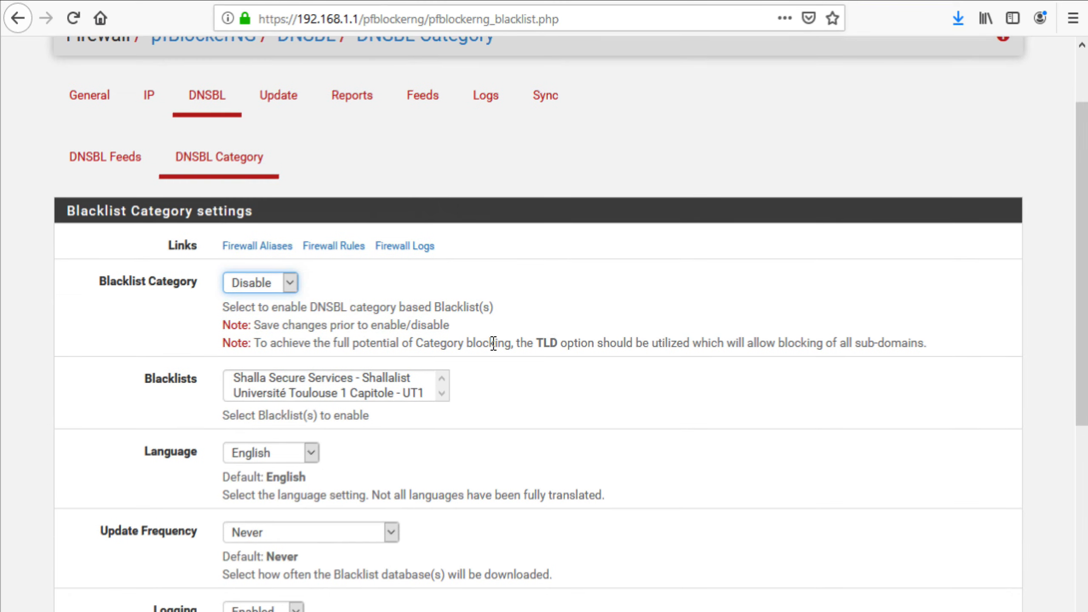
{"action": "scroll", "coordinate": [471, 338], "scroll_direction": "up", "scroll_amount": 3}
Step: Add the predefined Phishing group from the Feeds list as a DNSBL group and save it
{"action": "left_click", "coordinate": [97, 257]}
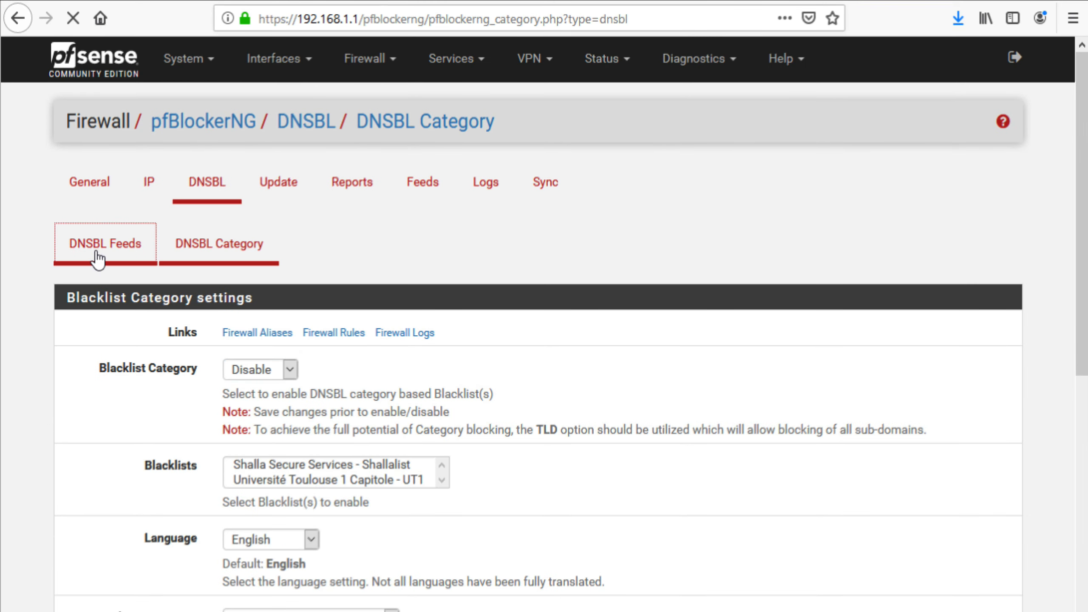
{"action": "left_click", "coordinate": [927, 481]}
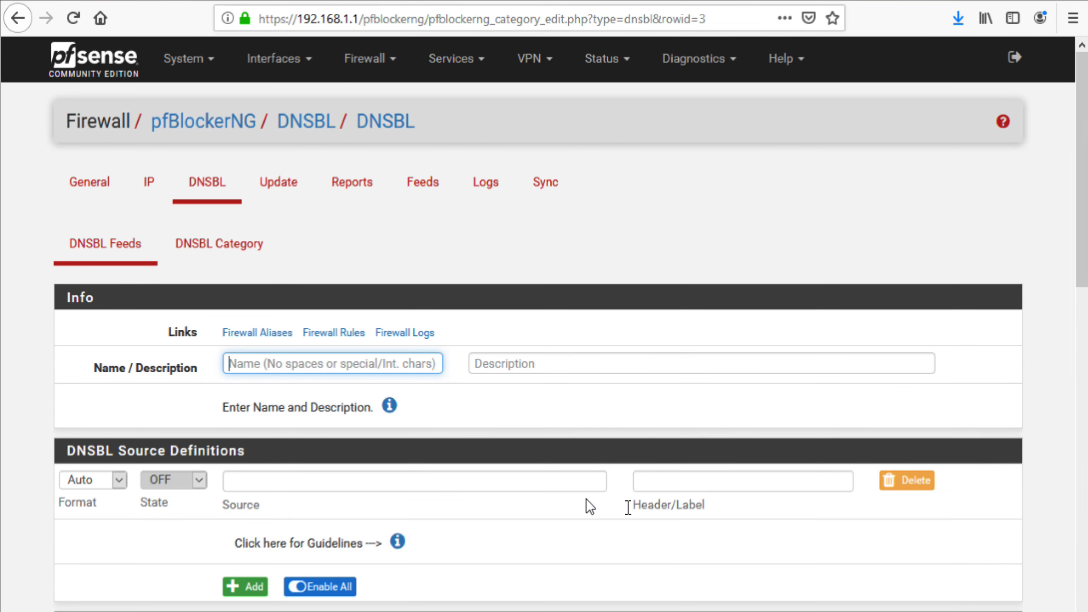
{"action": "left_click", "coordinate": [422, 184]}
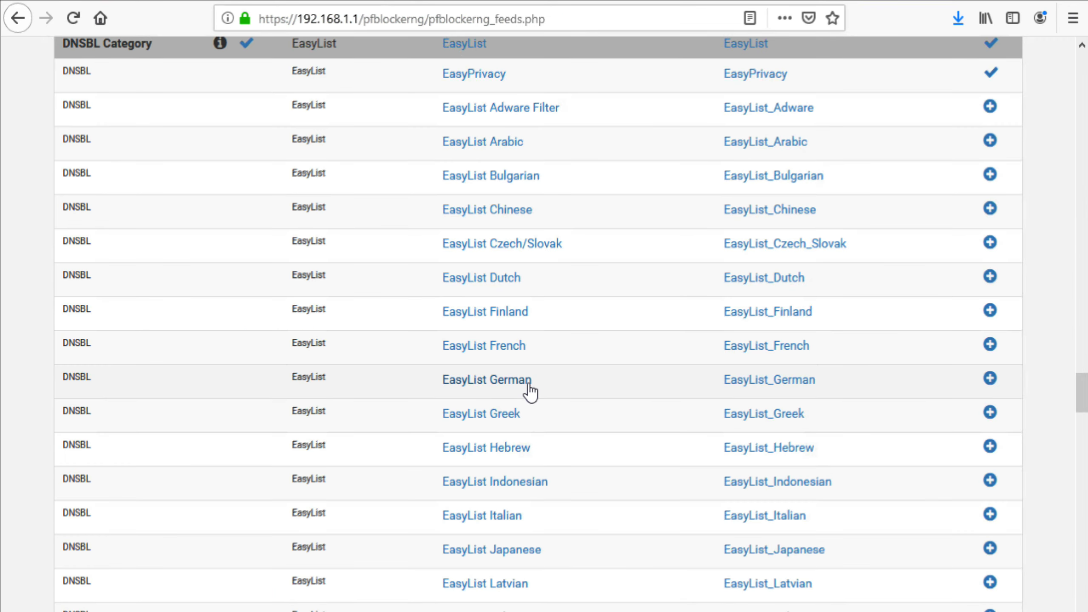
{"action": "scroll", "coordinate": [530, 390], "scroll_direction": "down", "scroll_amount": 20}
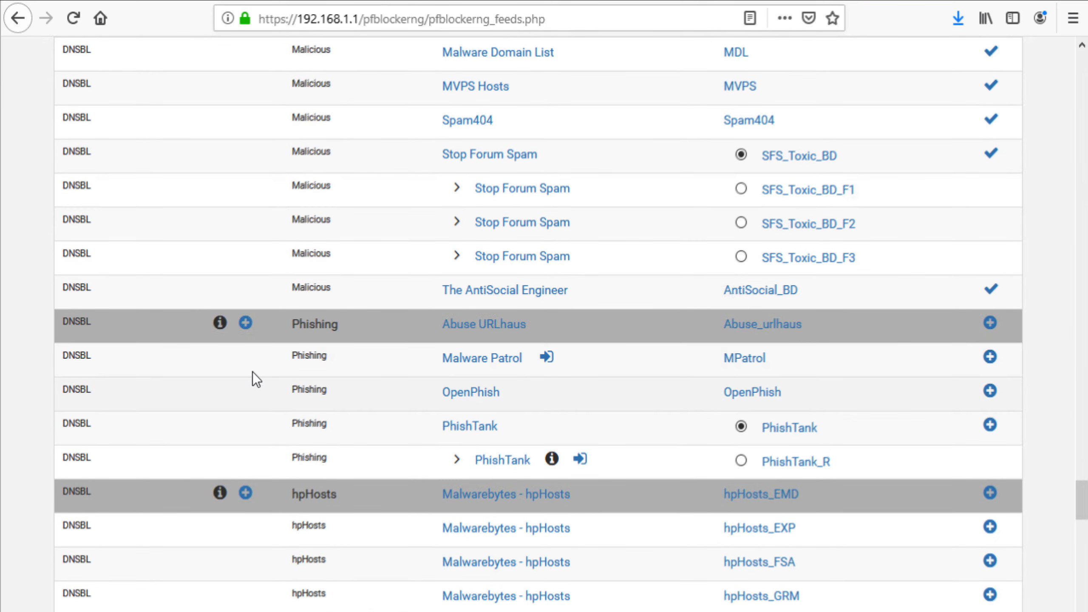
{"action": "left_click", "coordinate": [246, 323]}
{"action": "scroll", "coordinate": [294, 409], "scroll_direction": "down", "scroll_amount": 10}
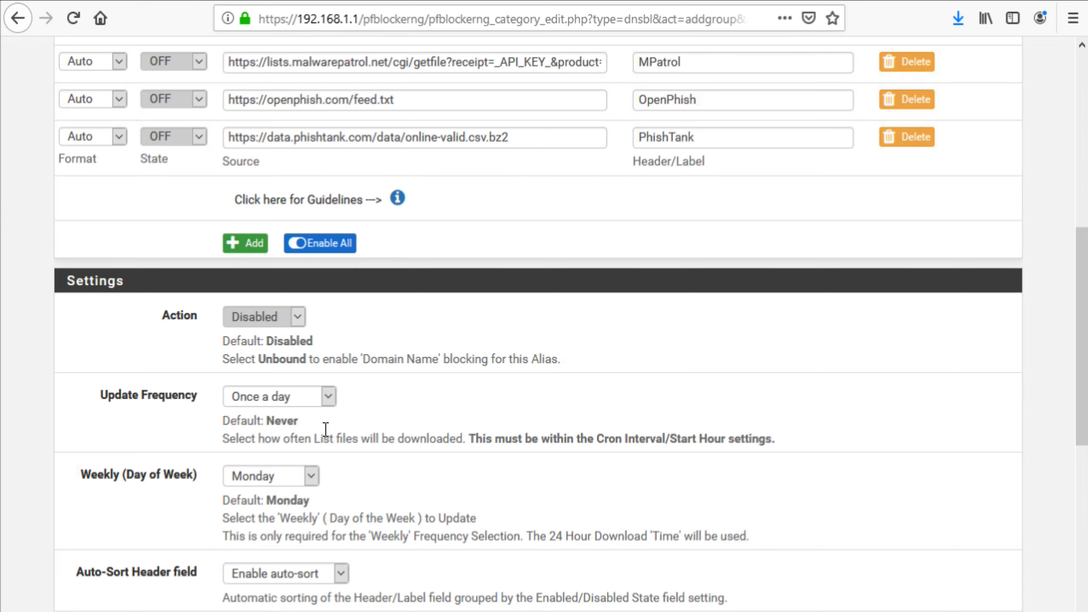
{"action": "scroll", "coordinate": [372, 472], "scroll_direction": "down", "scroll_amount": 1}
{"action": "scroll", "coordinate": [372, 472], "scroll_direction": "down", "scroll_amount": 8}
{"action": "left_click", "coordinate": [297, 440]}
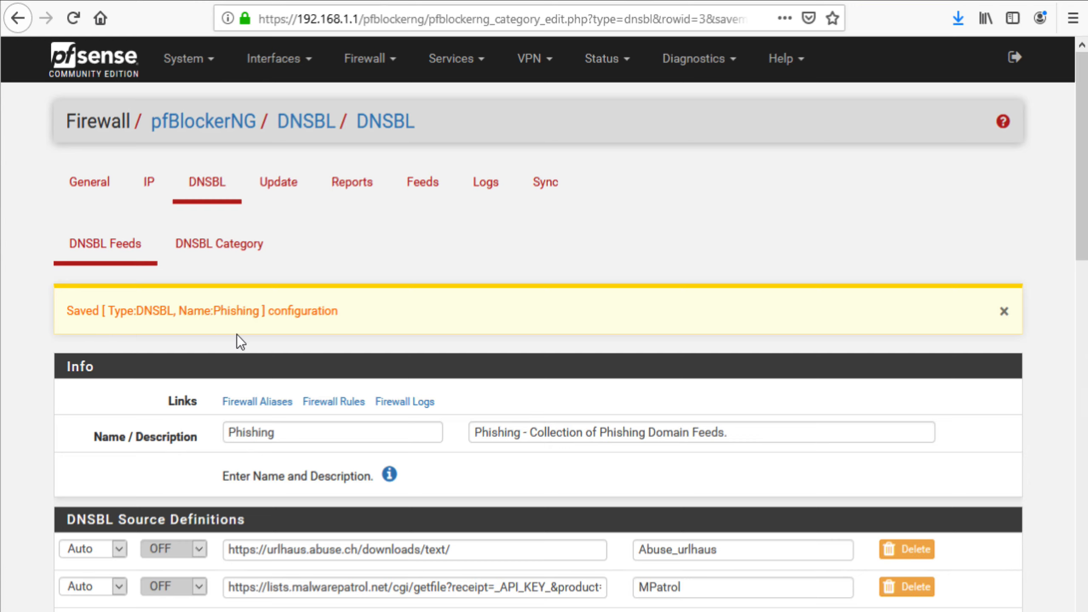
Step: Set the Phishing group's Action to Unbound in the DNSBL feeds summary and save the change
{"action": "left_click", "coordinate": [101, 248]}
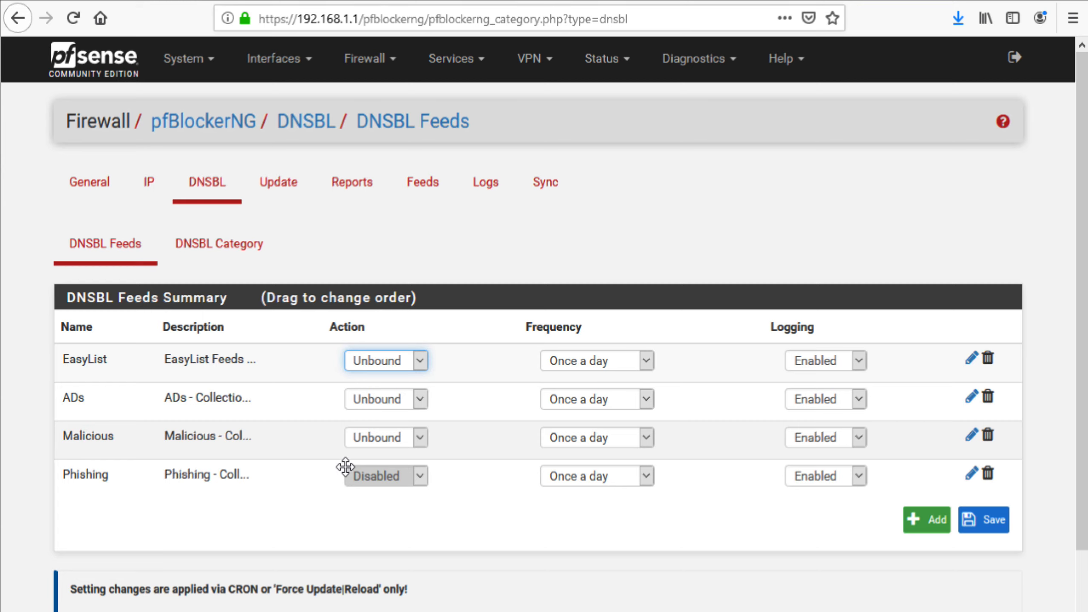
{"action": "left_click", "coordinate": [411, 475]}
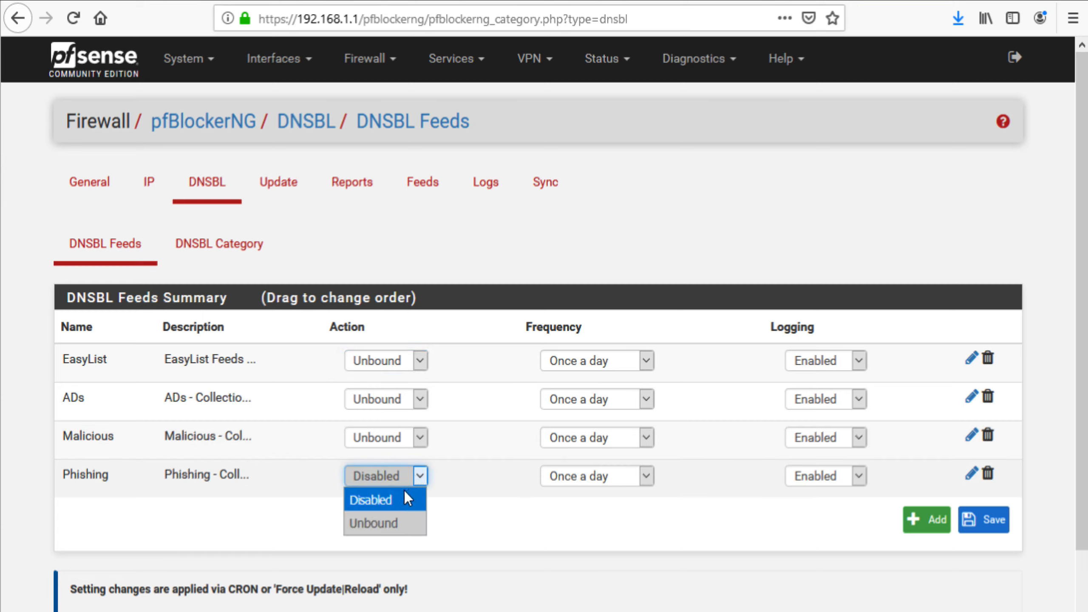
{"action": "left_click", "coordinate": [392, 523]}
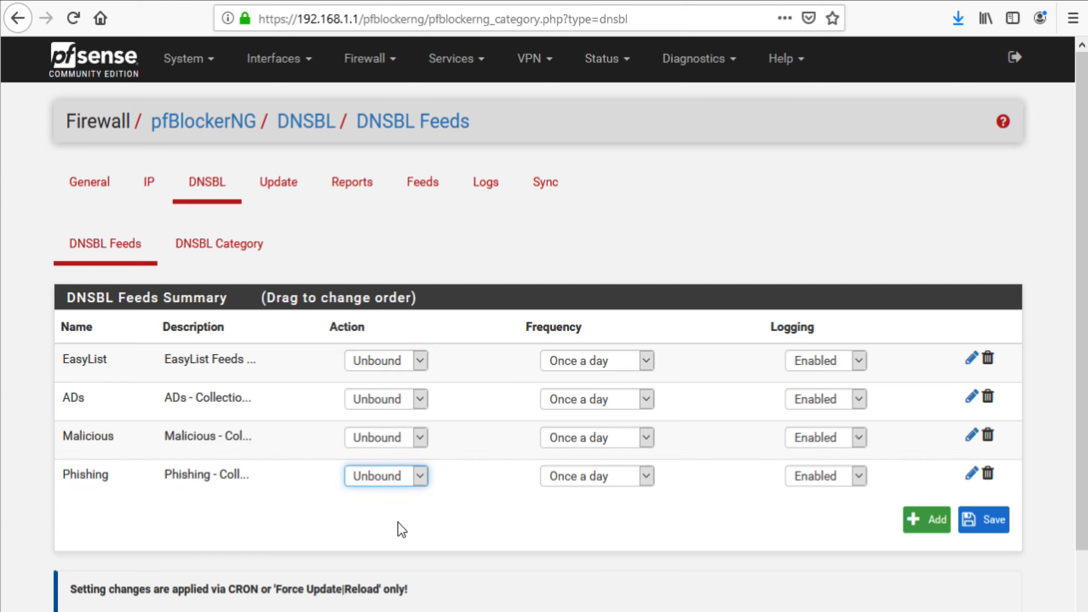
{"action": "left_click", "coordinate": [124, 506]}
Step: Open the Phishing group for editing, enable all of its feed sources, and try to save the group
{"action": "left_click", "coordinate": [536, 299]}
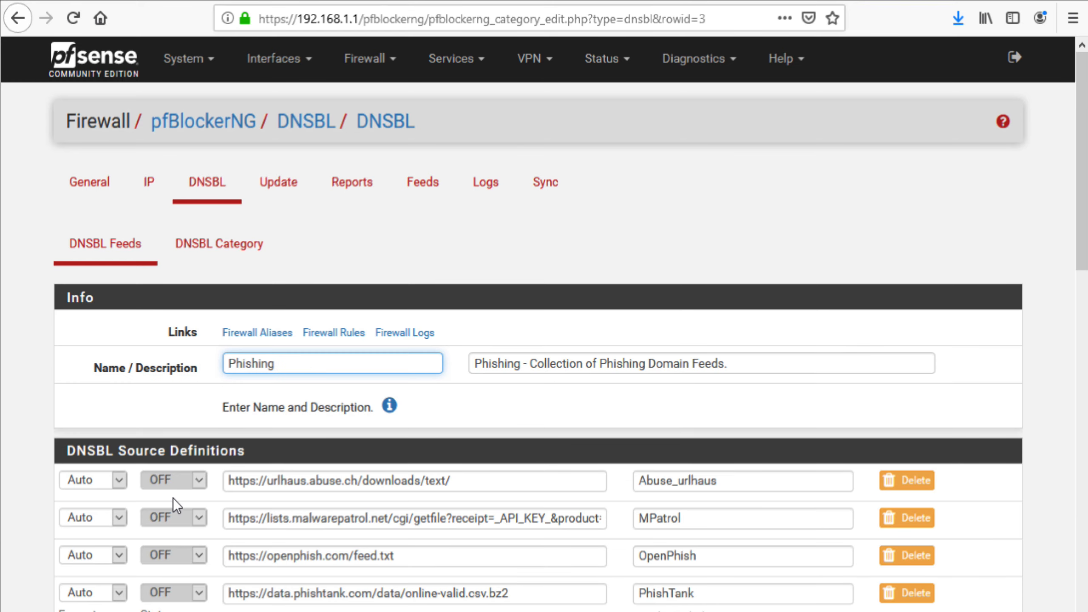
{"action": "scroll", "coordinate": [184, 505], "scroll_direction": "down", "scroll_amount": 4}
{"action": "scroll", "coordinate": [295, 505], "scroll_direction": "down", "scroll_amount": 3}
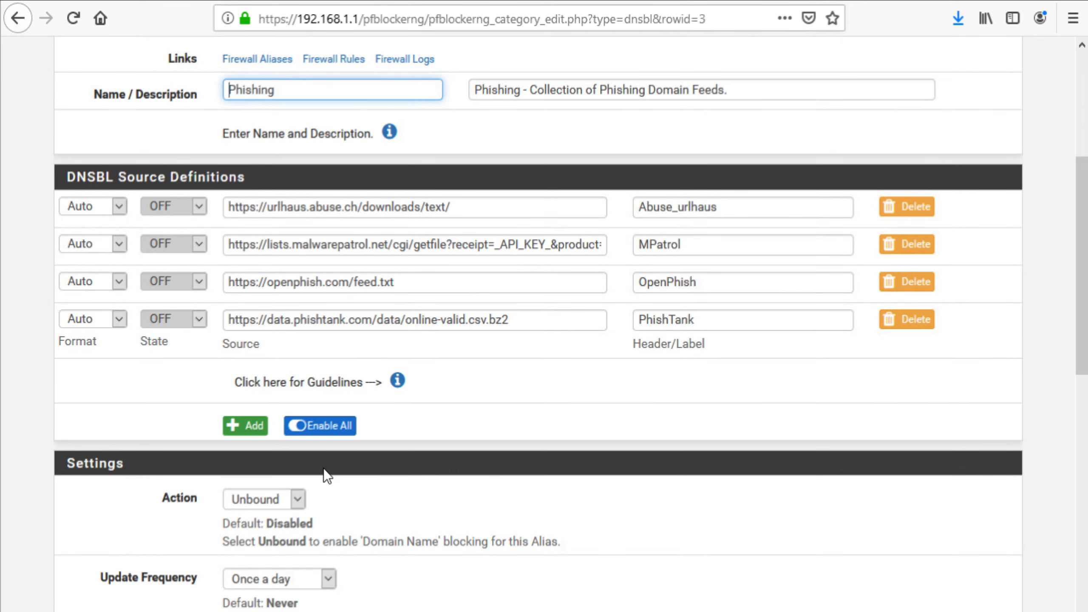
{"action": "left_click", "coordinate": [321, 430]}
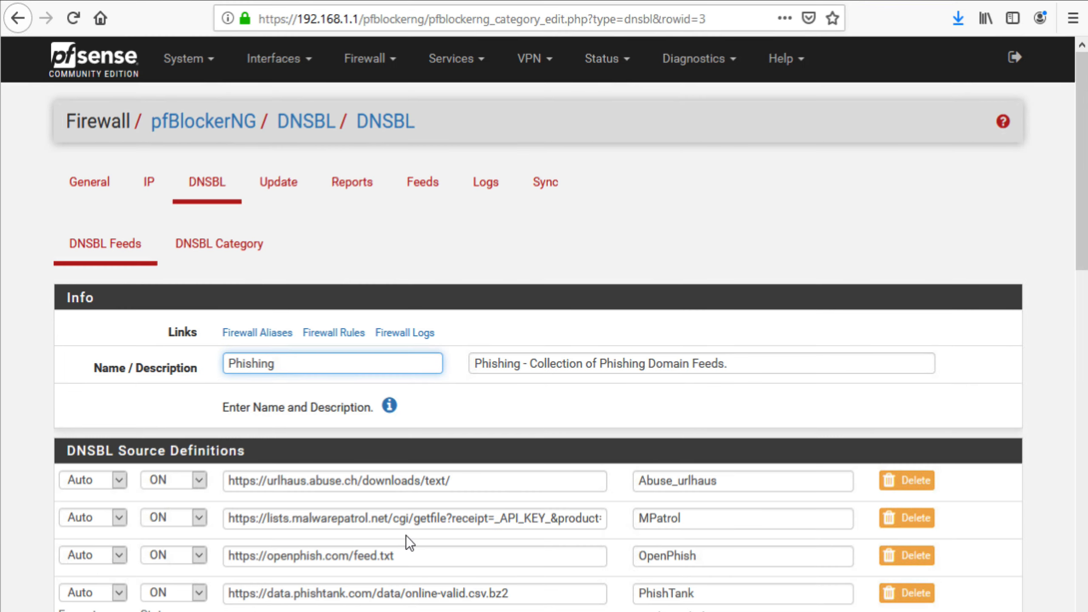
{"action": "scroll", "coordinate": [368, 514], "scroll_direction": "down", "scroll_amount": 5}
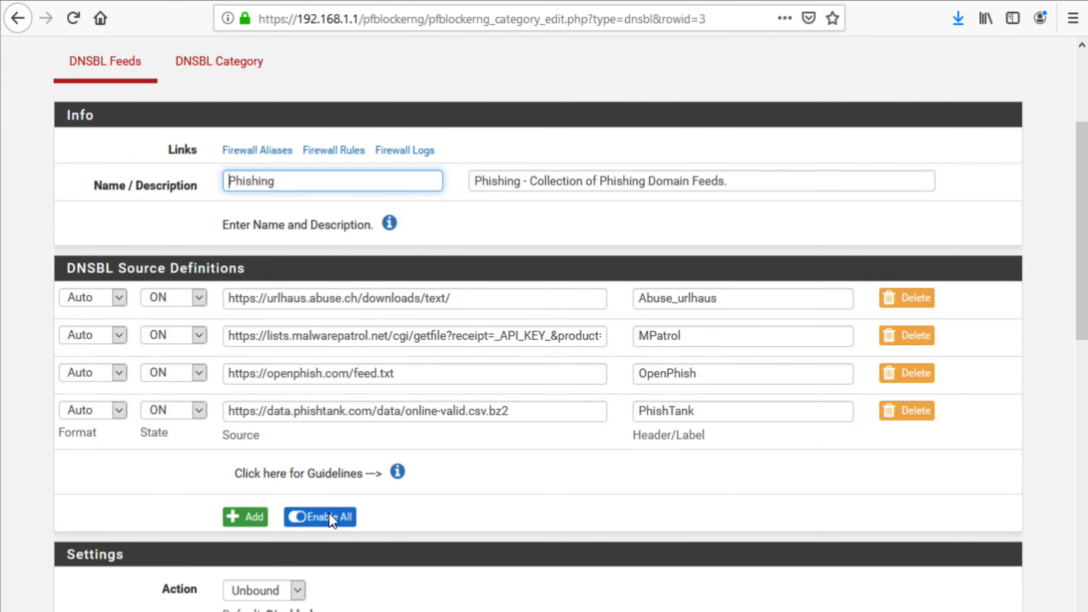
{"action": "scroll", "coordinate": [528, 527], "scroll_direction": "down", "scroll_amount": 3}
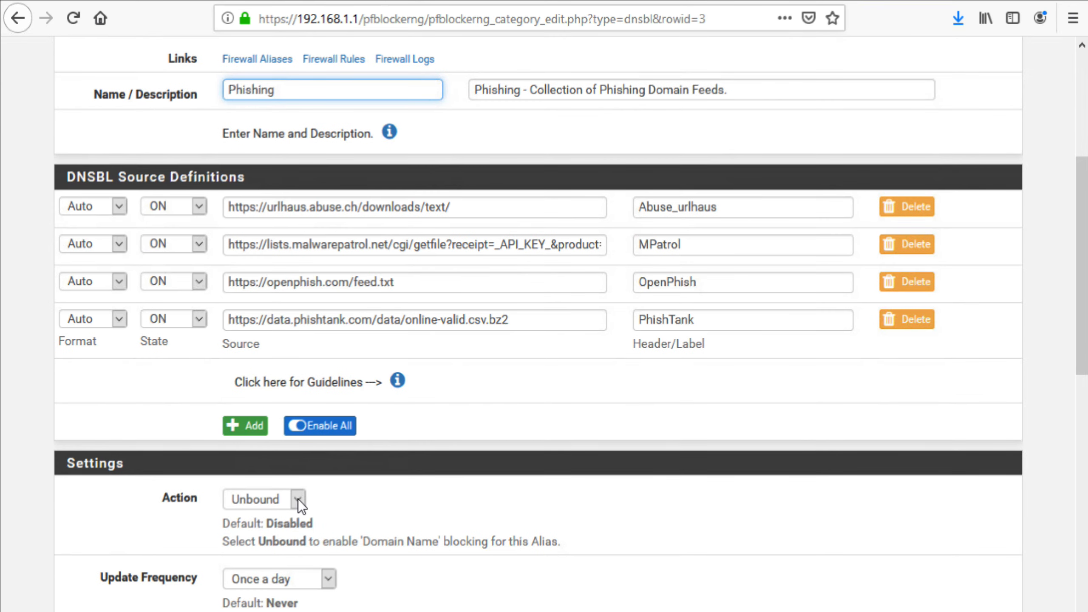
{"action": "scroll", "coordinate": [378, 522], "scroll_direction": "down", "scroll_amount": 15}
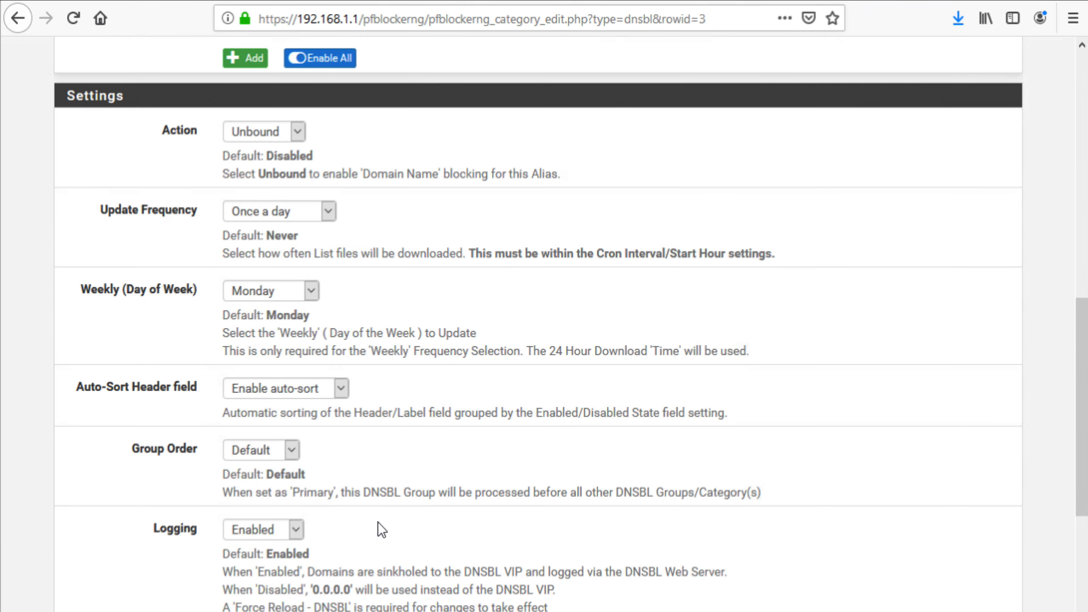
{"action": "left_click", "coordinate": [280, 442]}
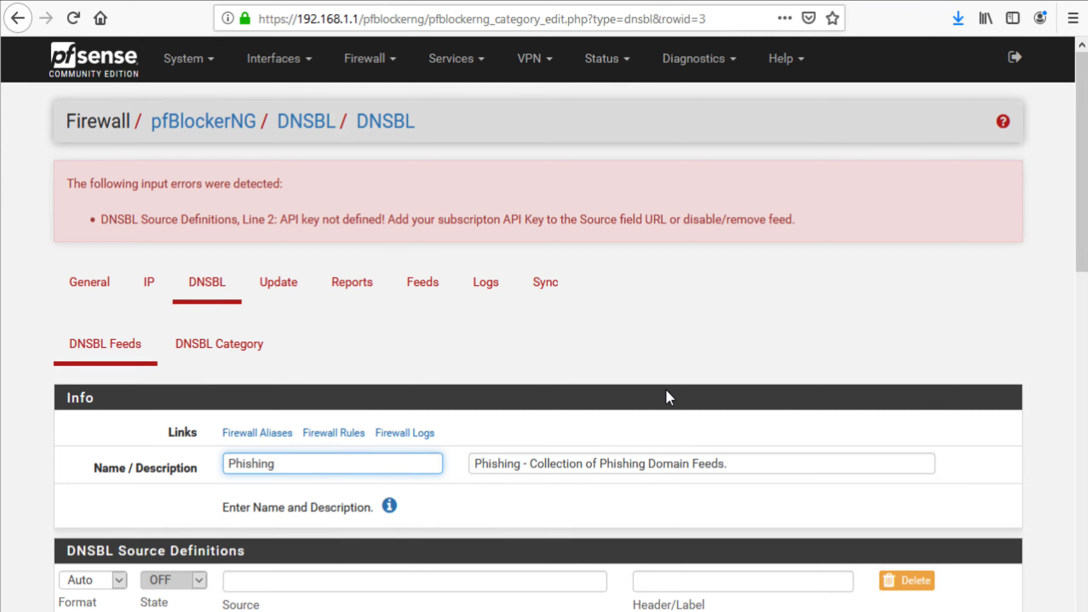
Step: Read the input error, reopen the Phishing group, and select the API key placeholder in the MPatrol source URL
{"action": "scroll", "coordinate": [668, 395], "scroll_direction": "down", "scroll_amount": 2}
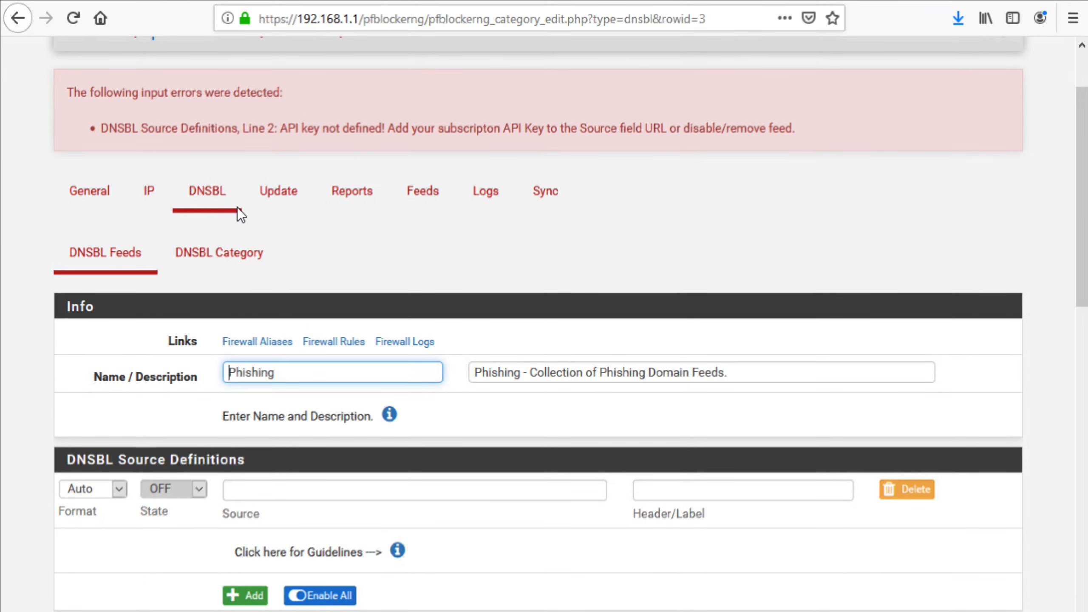
{"action": "left_click", "coordinate": [121, 257]}
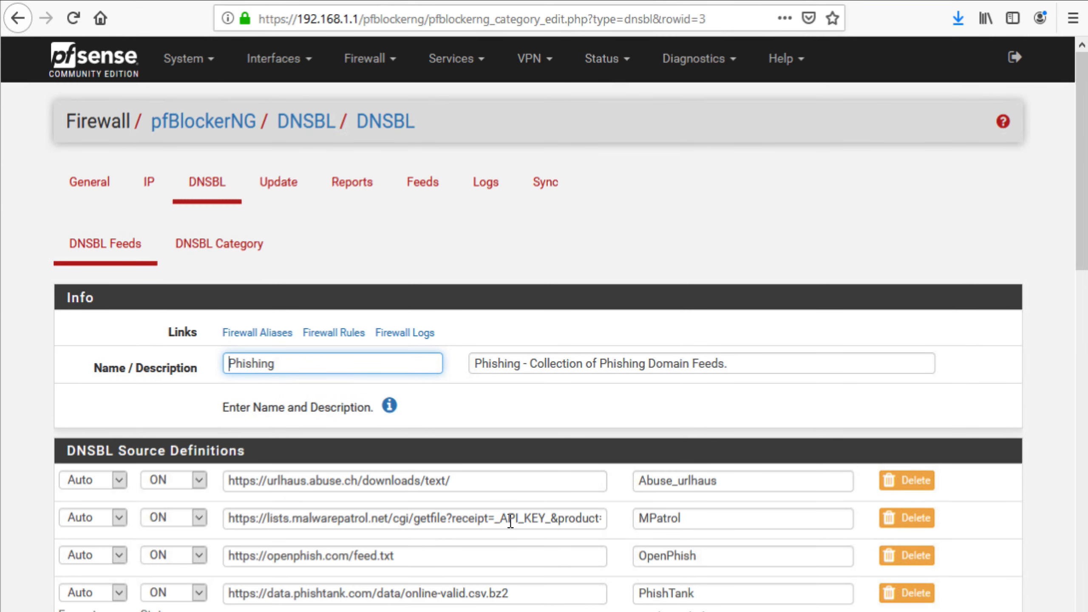
{"action": "left_click_drag", "start_coordinate": [500, 520], "coordinate": [550, 520]}
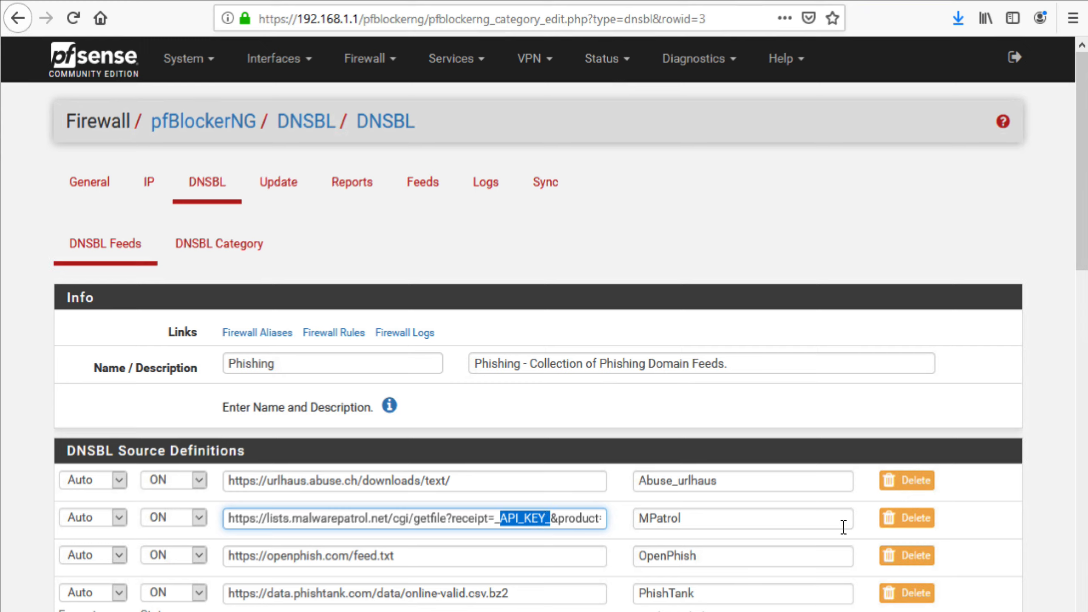
Step: Delete the MPatrol source from the Phishing group, save the group, and return to the DNSBL feeds summary
{"action": "left_click", "coordinate": [906, 518]}
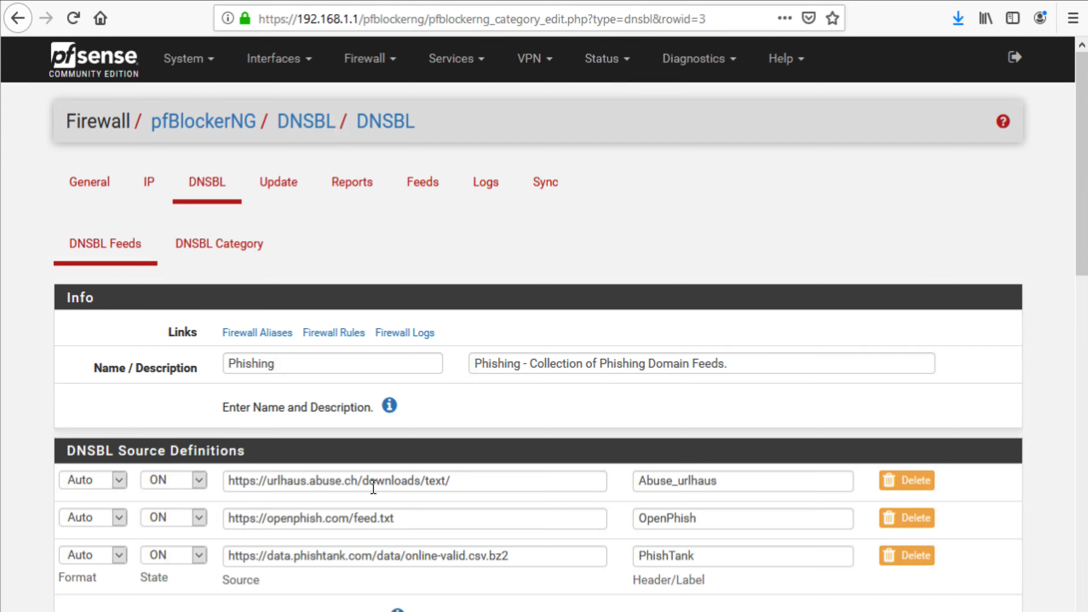
{"action": "scroll", "coordinate": [356, 600], "scroll_direction": "down", "scroll_amount": 5}
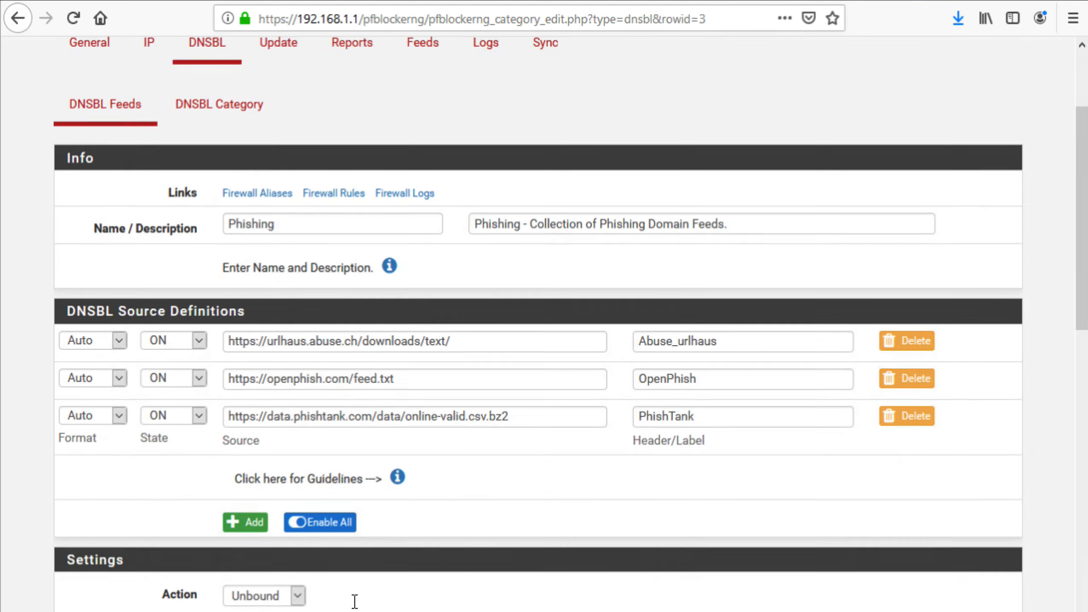
{"action": "scroll", "coordinate": [300, 514], "scroll_direction": "down", "scroll_amount": 3}
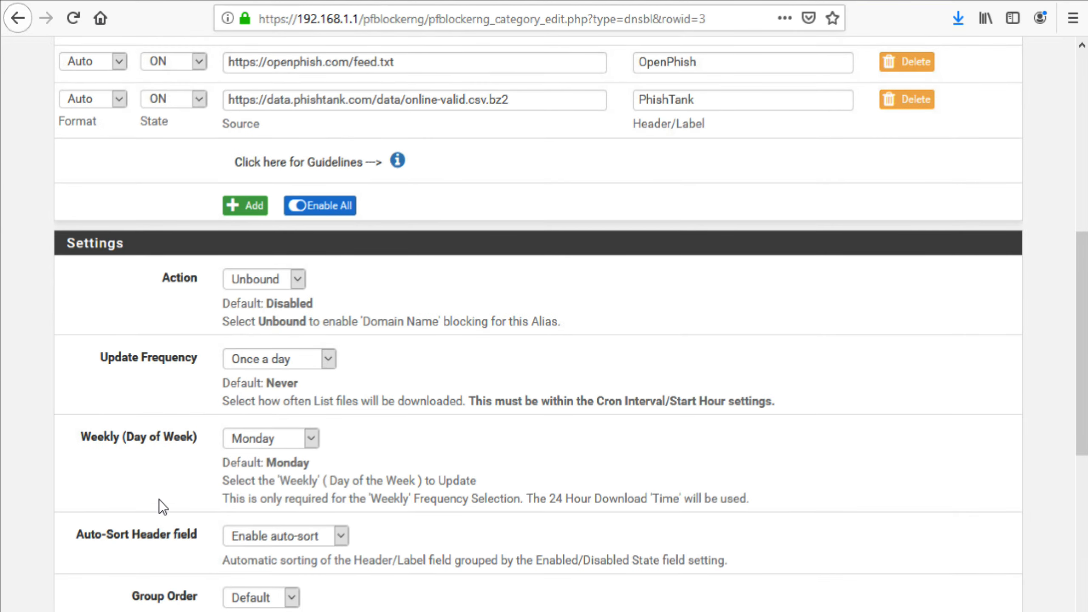
{"action": "scroll", "coordinate": [163, 506], "scroll_direction": "down", "scroll_amount": 8}
{"action": "left_click", "coordinate": [282, 446]}
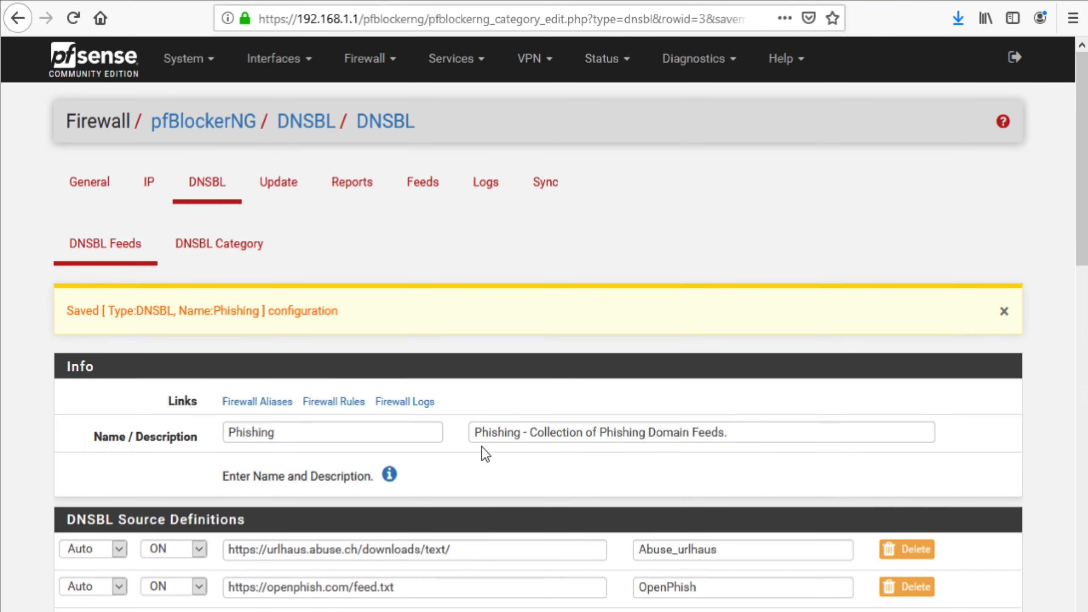
{"action": "scroll", "coordinate": [481, 450], "scroll_direction": "down", "scroll_amount": 2}
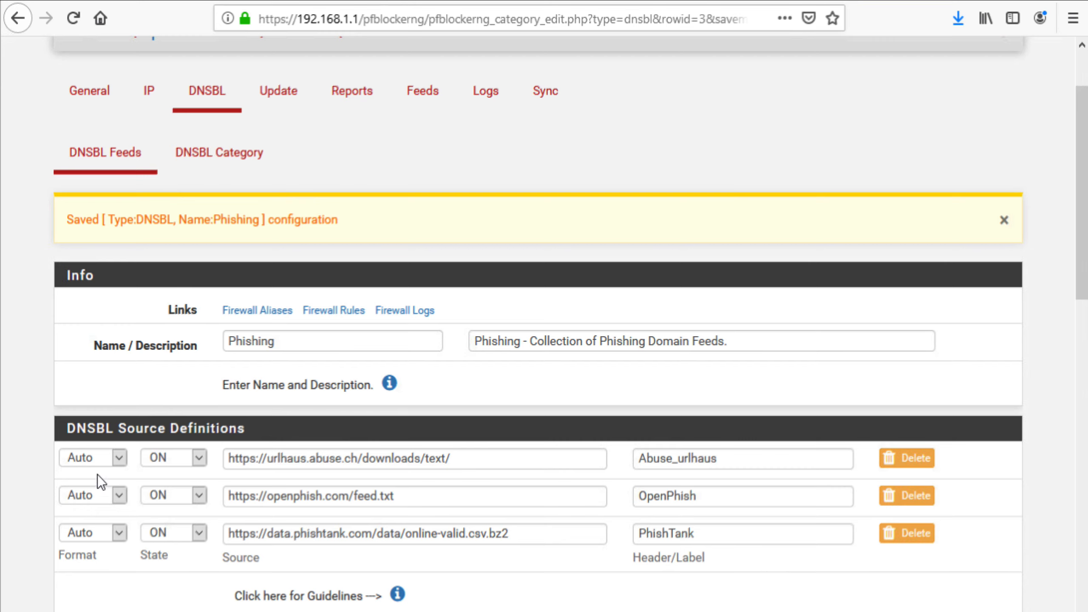
{"action": "left_click", "coordinate": [119, 164]}
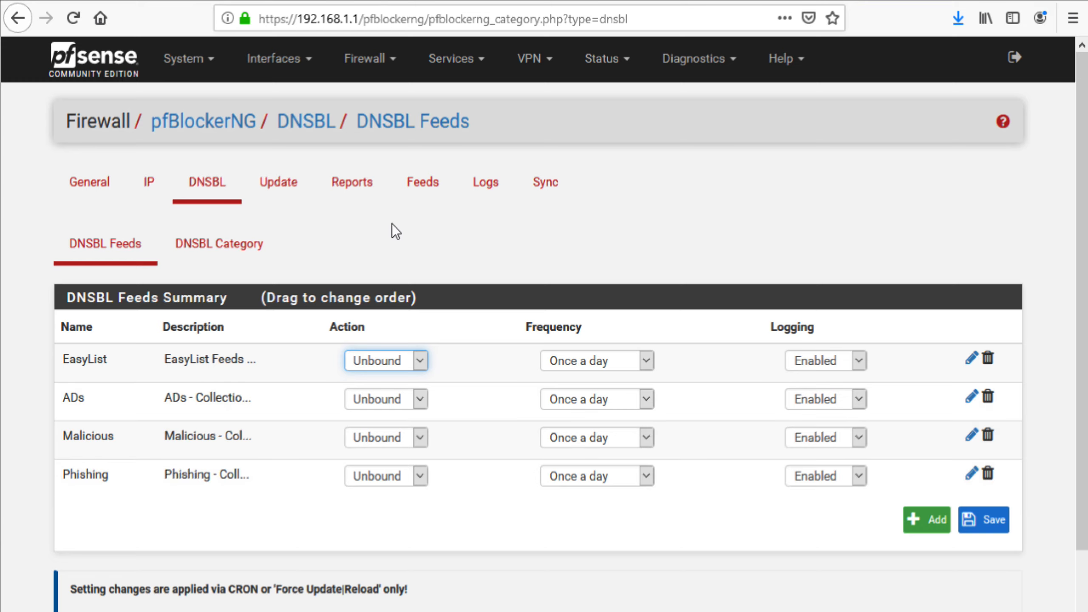
Step: Browse the predefined Feeds list through its DNSBL groups, from EasyList to Cryptojackers, checking which groups are already added
{"action": "left_click", "coordinate": [424, 189]}
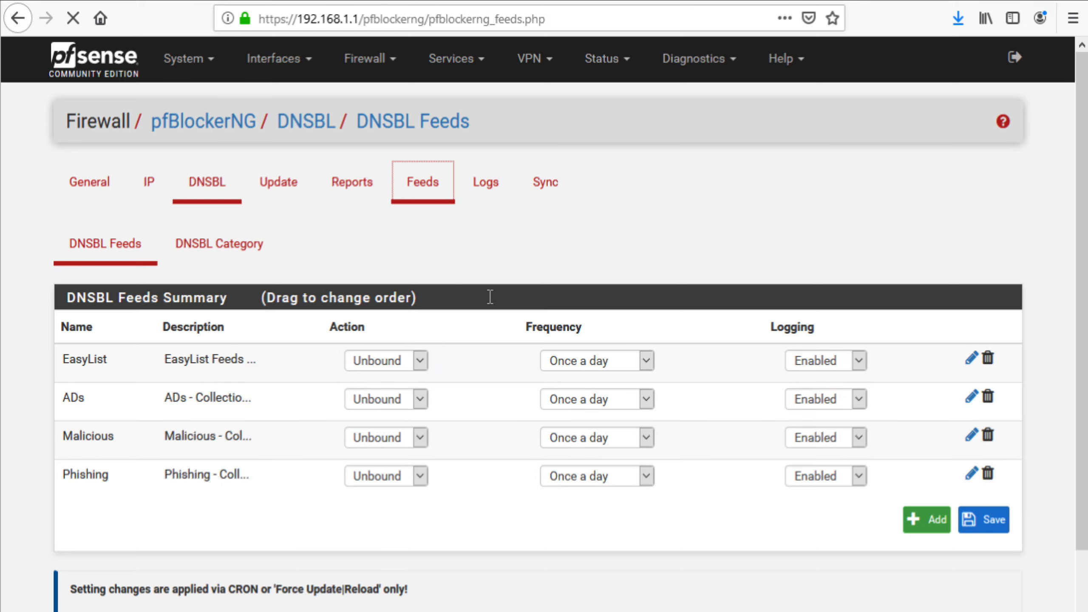
{"action": "scroll", "coordinate": [598, 406], "scroll_direction": "down", "scroll_amount": 10}
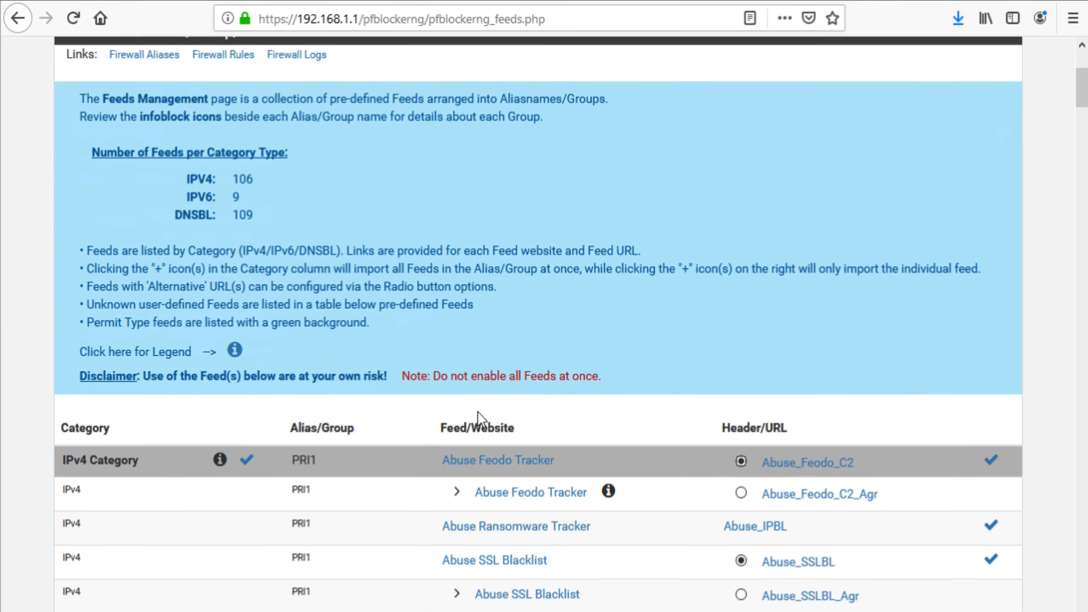
{"action": "scroll", "coordinate": [445, 428], "scroll_direction": "down", "scroll_amount": 20}
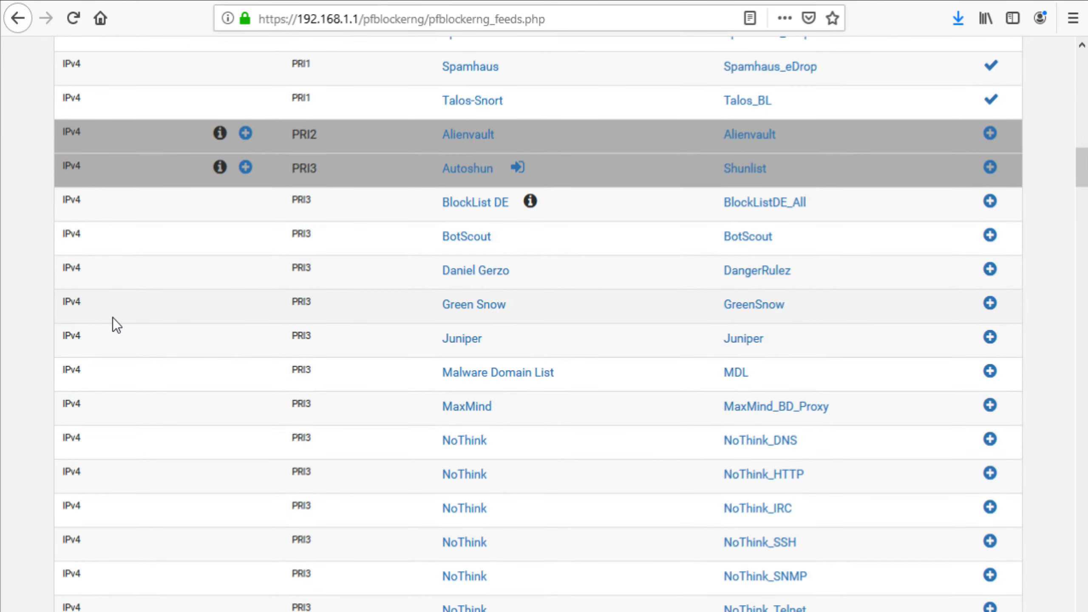
{"action": "scroll", "coordinate": [134, 305], "scroll_direction": "down", "scroll_amount": 20}
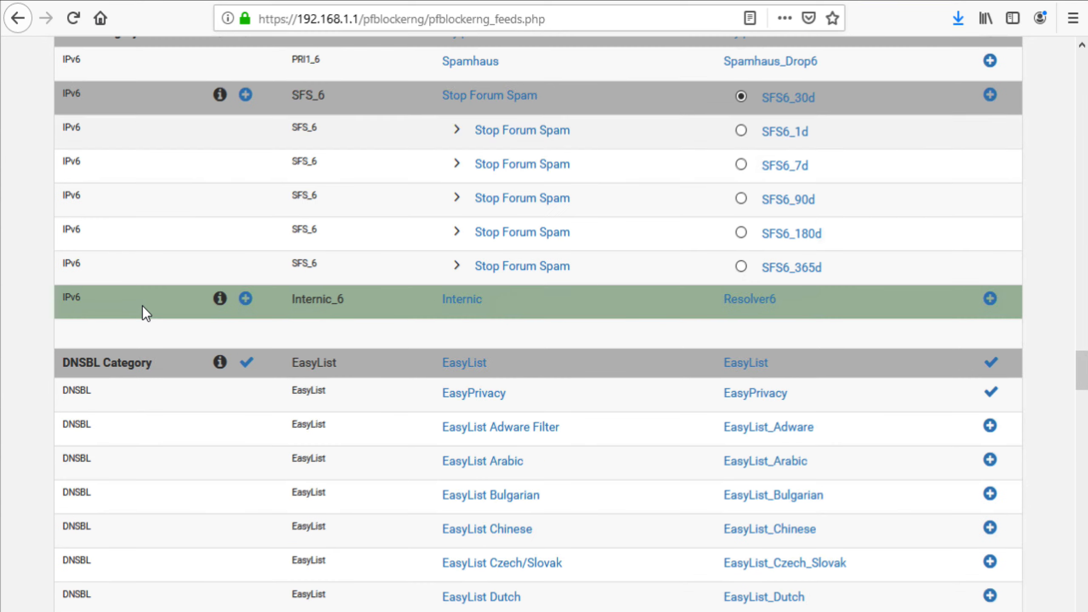
{"action": "scroll", "coordinate": [142, 306], "scroll_direction": "down", "scroll_amount": 1}
{"action": "scroll", "coordinate": [809, 338], "scroll_direction": "down", "scroll_amount": 17}
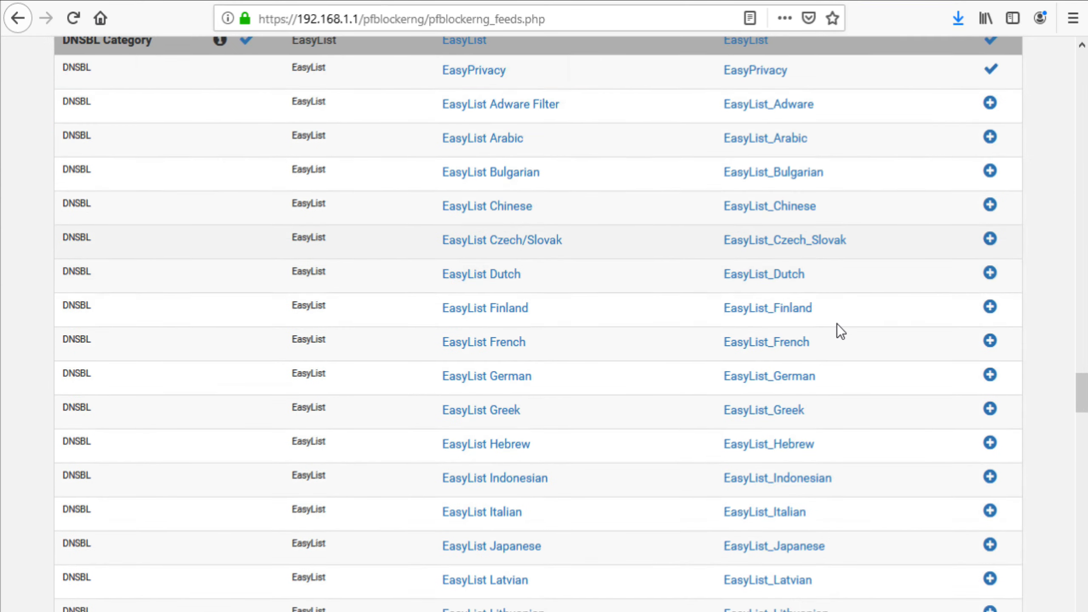
{"action": "scroll", "coordinate": [807, 340], "scroll_direction": "down", "scroll_amount": 14}
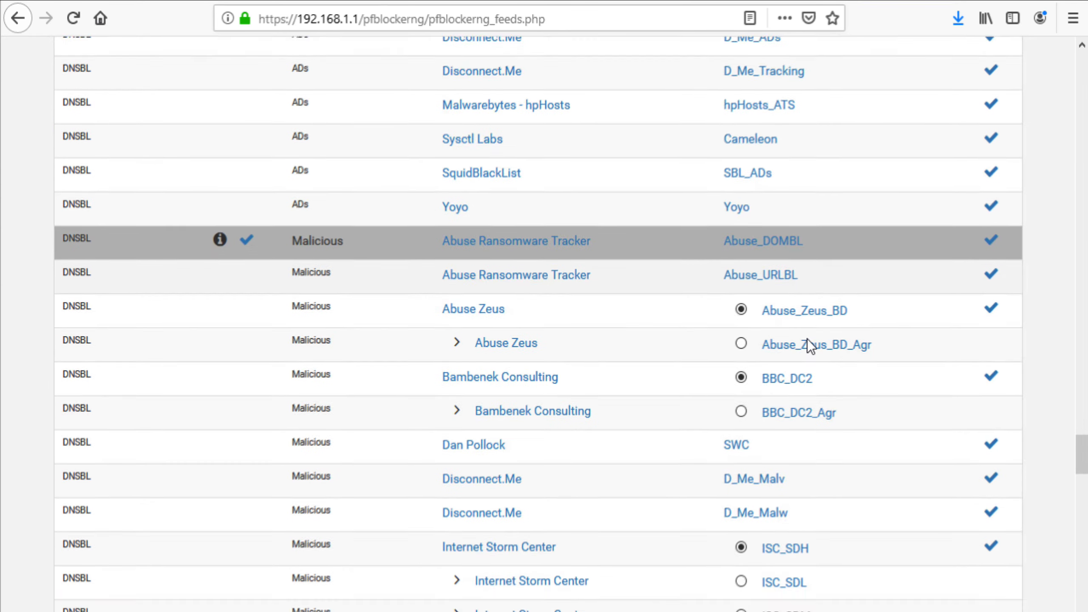
{"action": "scroll", "coordinate": [808, 339], "scroll_direction": "down", "scroll_amount": 3}
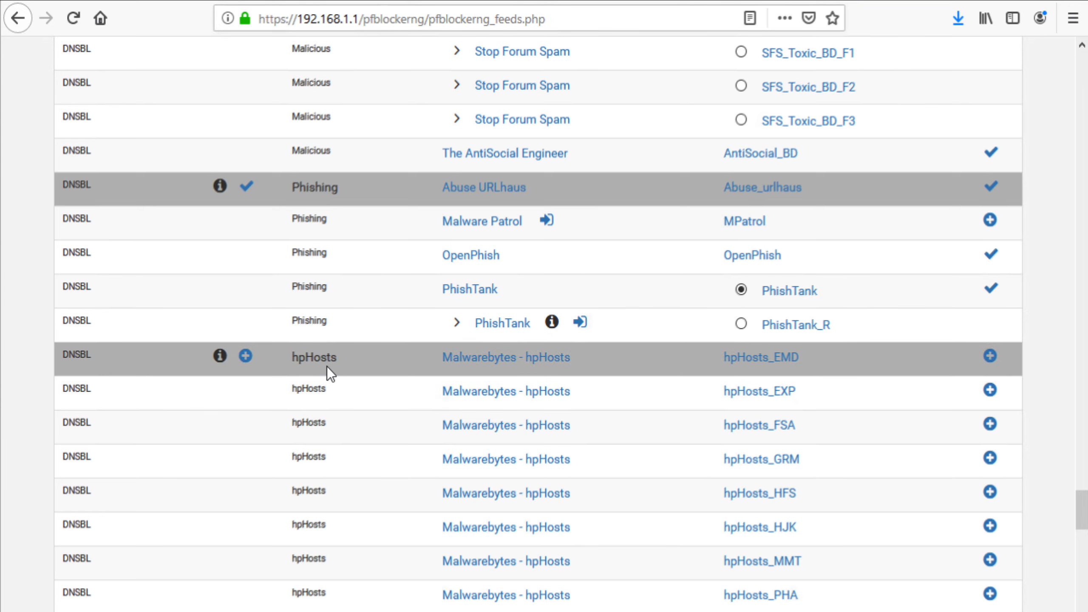
{"action": "scroll", "coordinate": [326, 368], "scroll_direction": "down", "scroll_amount": 4}
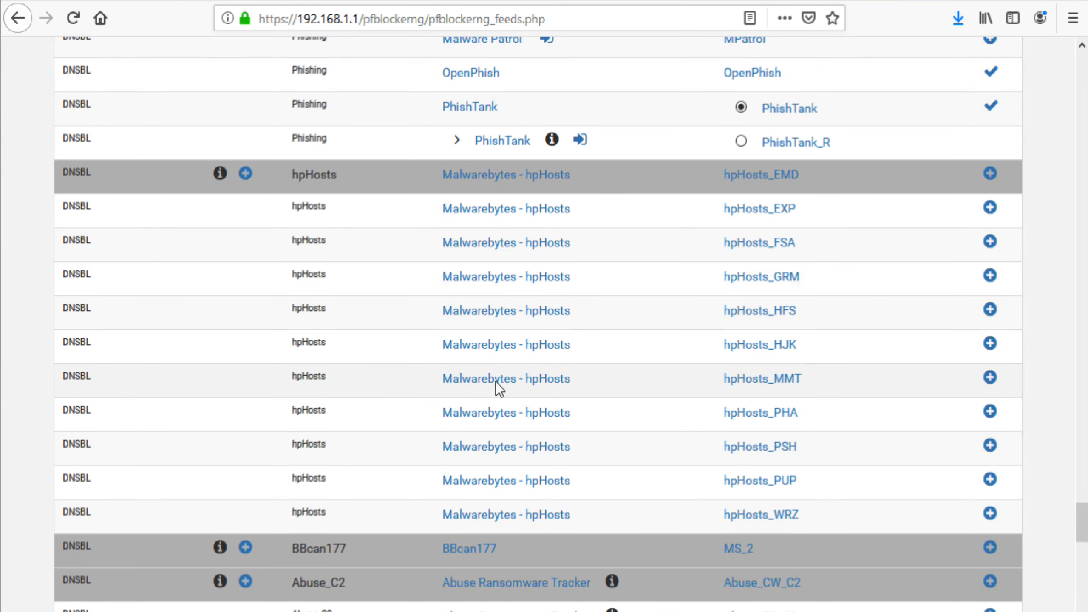
{"action": "scroll", "coordinate": [968, 180], "scroll_direction": "up", "scroll_amount": 2}
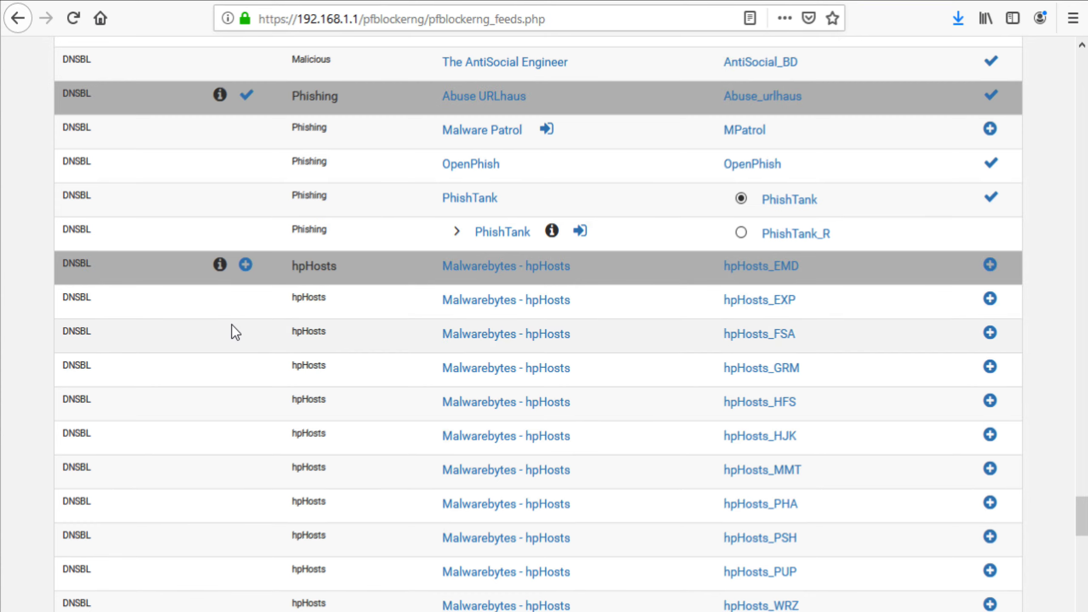
{"action": "scroll", "coordinate": [231, 330], "scroll_direction": "down", "scroll_amount": 1}
{"action": "scroll", "coordinate": [232, 325], "scroll_direction": "down", "scroll_amount": 8}
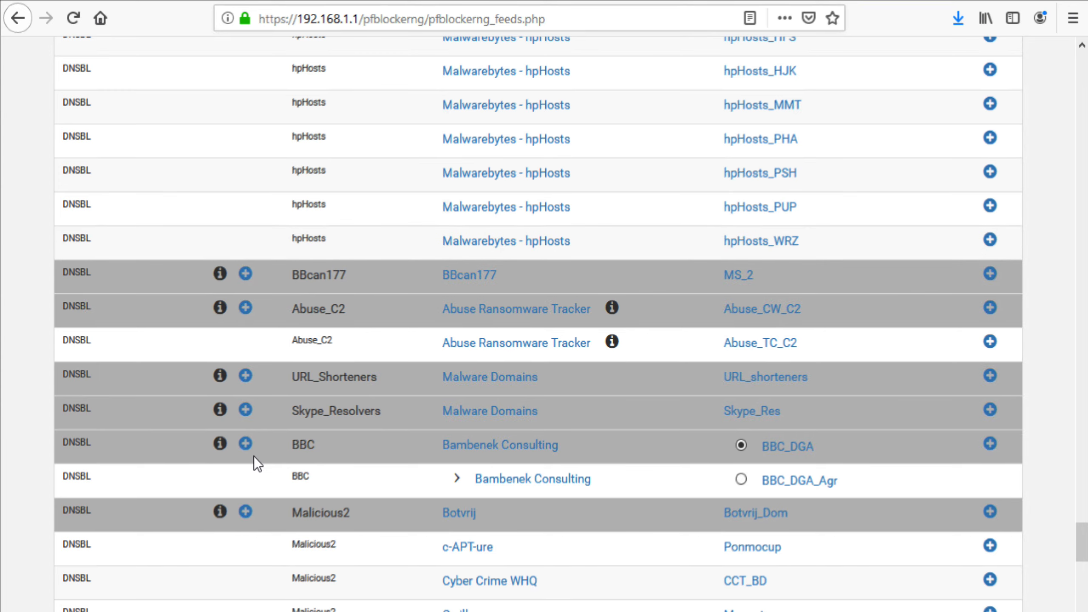
{"action": "scroll", "coordinate": [270, 480], "scroll_direction": "down", "scroll_amount": 2}
{"action": "scroll", "coordinate": [270, 480], "scroll_direction": "down", "scroll_amount": 4}
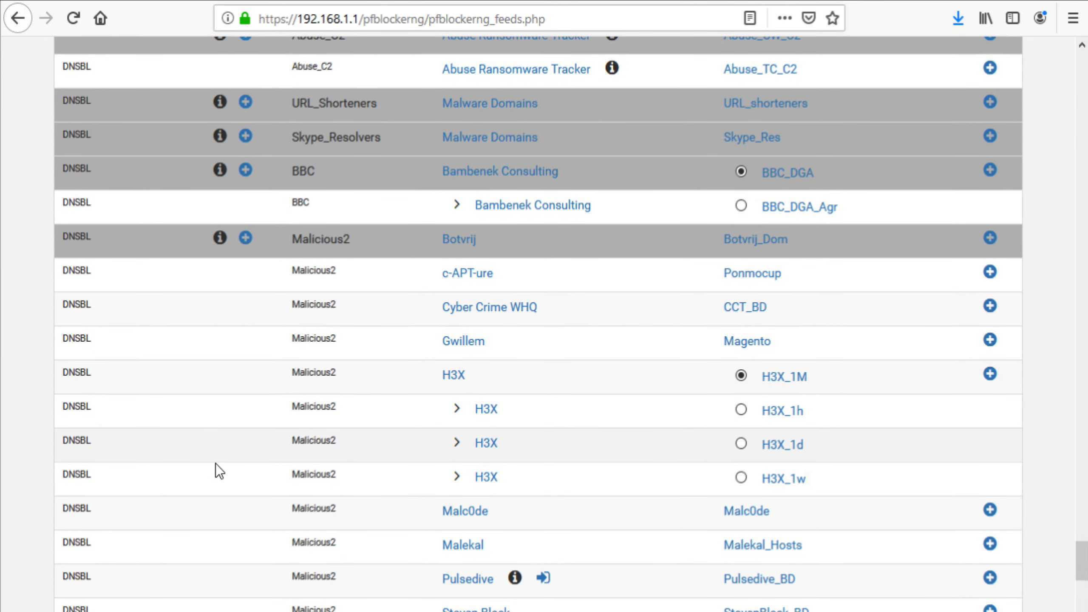
{"action": "scroll", "coordinate": [214, 463], "scroll_direction": "down", "scroll_amount": 6}
{"action": "scroll", "coordinate": [214, 463], "scroll_direction": "down", "scroll_amount": 9}
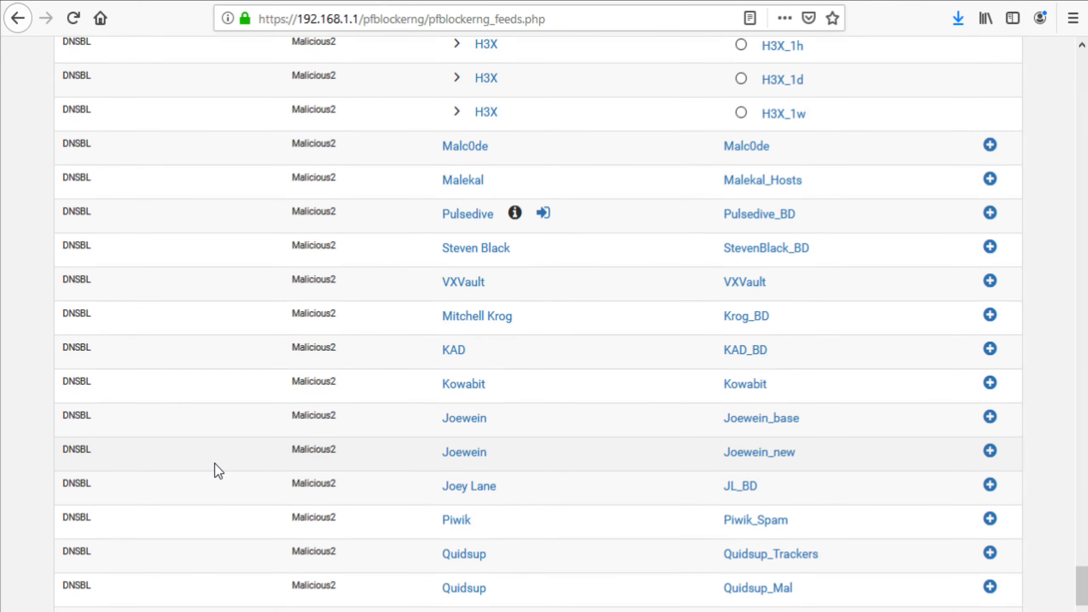
{"action": "scroll", "coordinate": [214, 464], "scroll_direction": "down", "scroll_amount": 3}
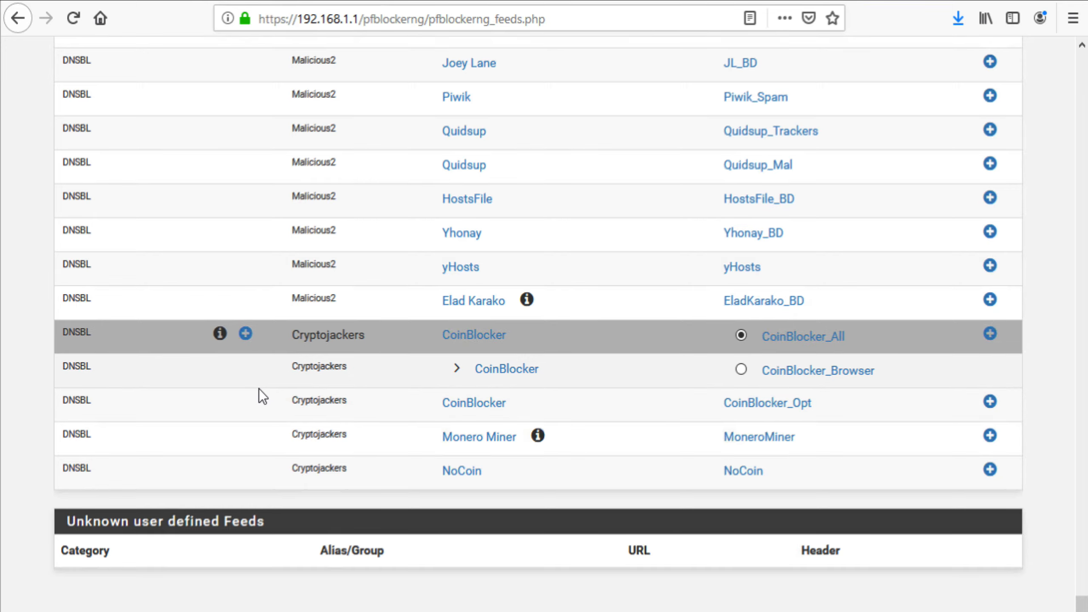
{"action": "scroll", "coordinate": [258, 389], "scroll_direction": "up", "scroll_amount": 15}
{"action": "scroll", "coordinate": [255, 391], "scroll_direction": "up", "scroll_amount": 20}
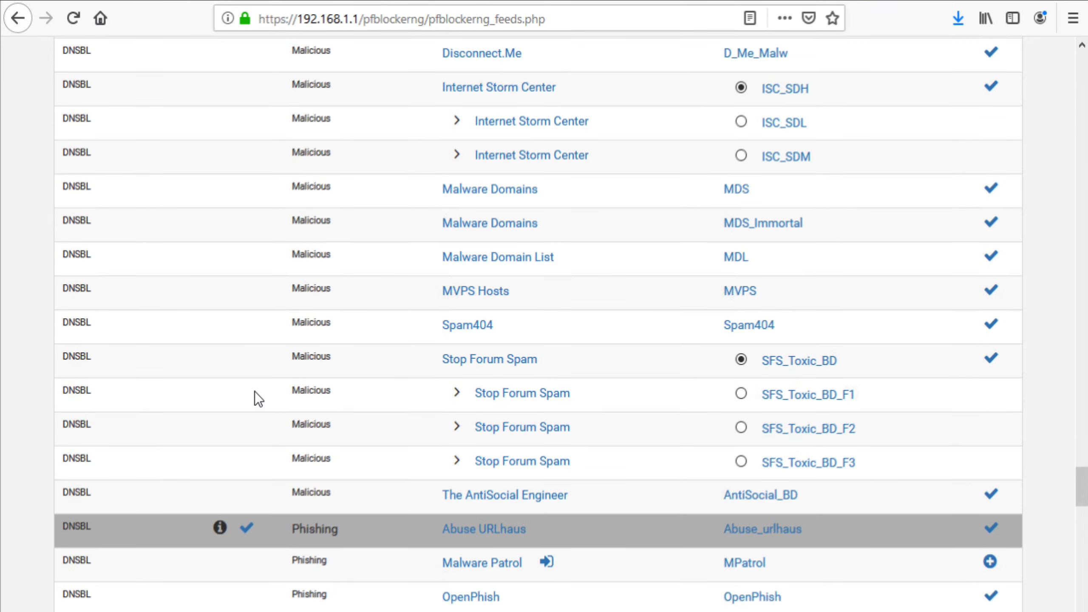
{"action": "scroll", "coordinate": [255, 391], "scroll_direction": "up", "scroll_amount": 20}
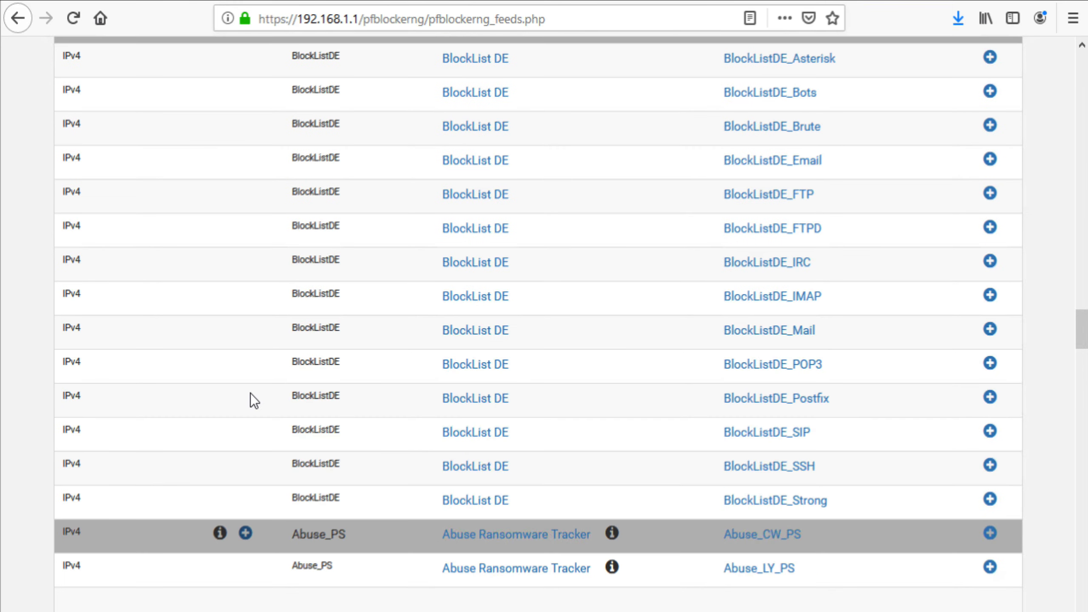
{"action": "scroll", "coordinate": [249, 394], "scroll_direction": "up", "scroll_amount": 20}
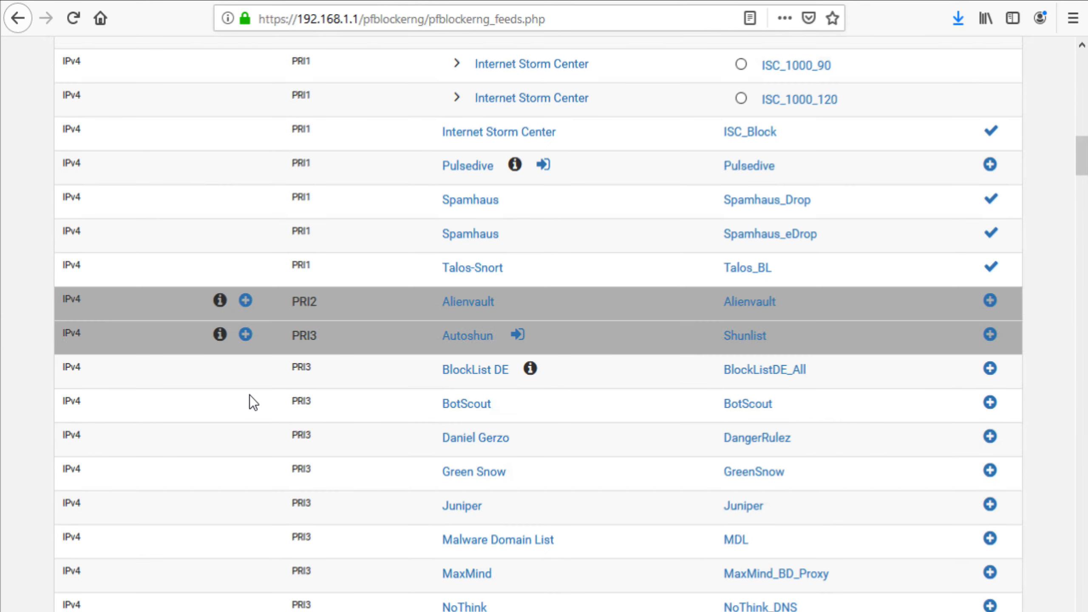
{"action": "scroll", "coordinate": [250, 395], "scroll_direction": "up", "scroll_amount": 5}
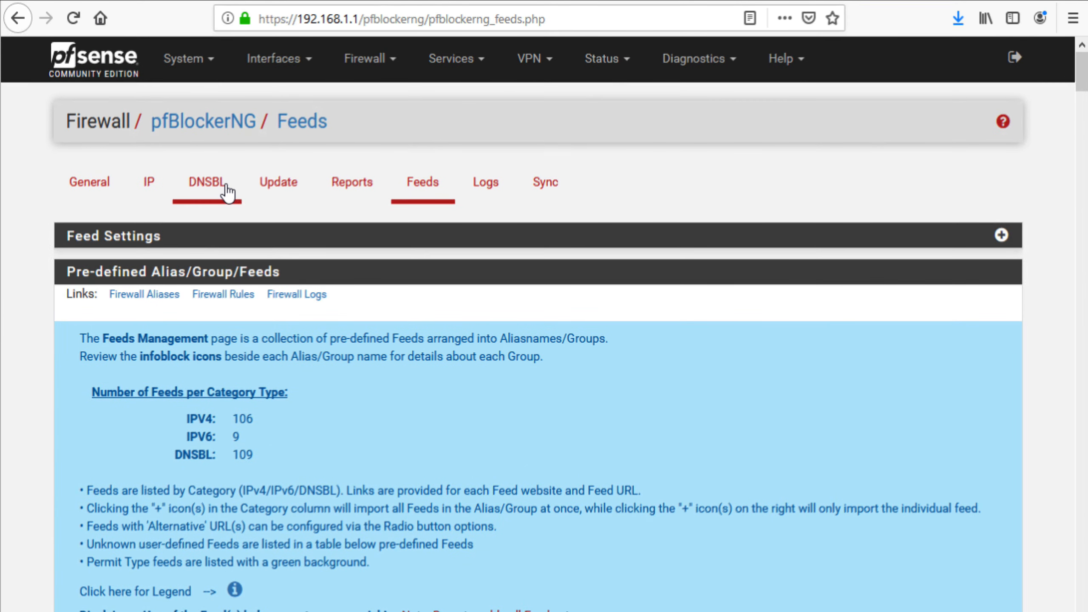
Step: Review the main DNSBL settings, the DNSBL feeds summary and the blacklist category settings
{"action": "left_click", "coordinate": [210, 189]}
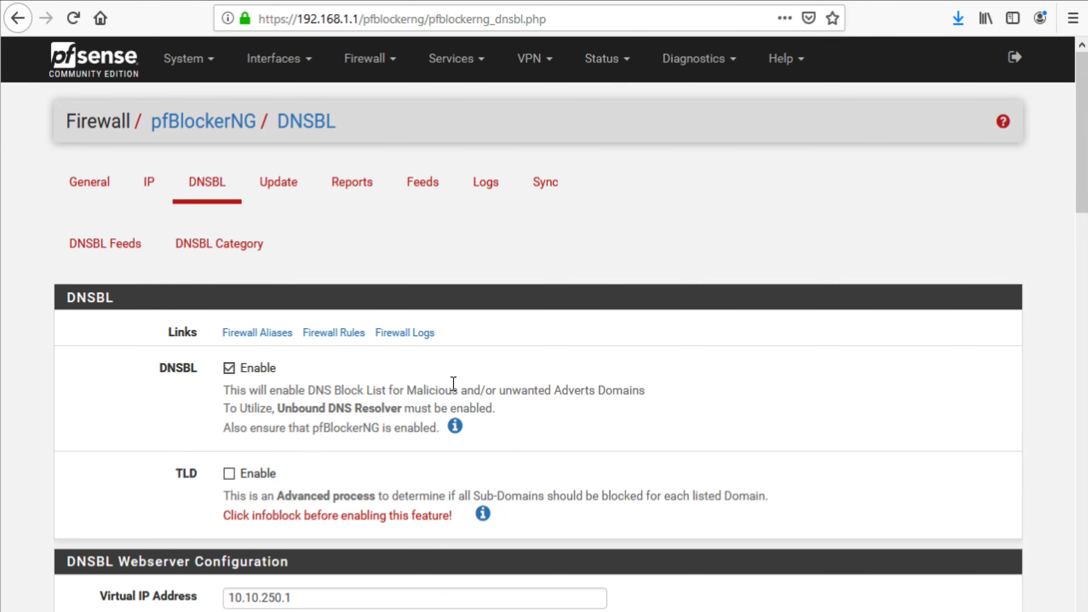
{"action": "left_click", "coordinate": [105, 245]}
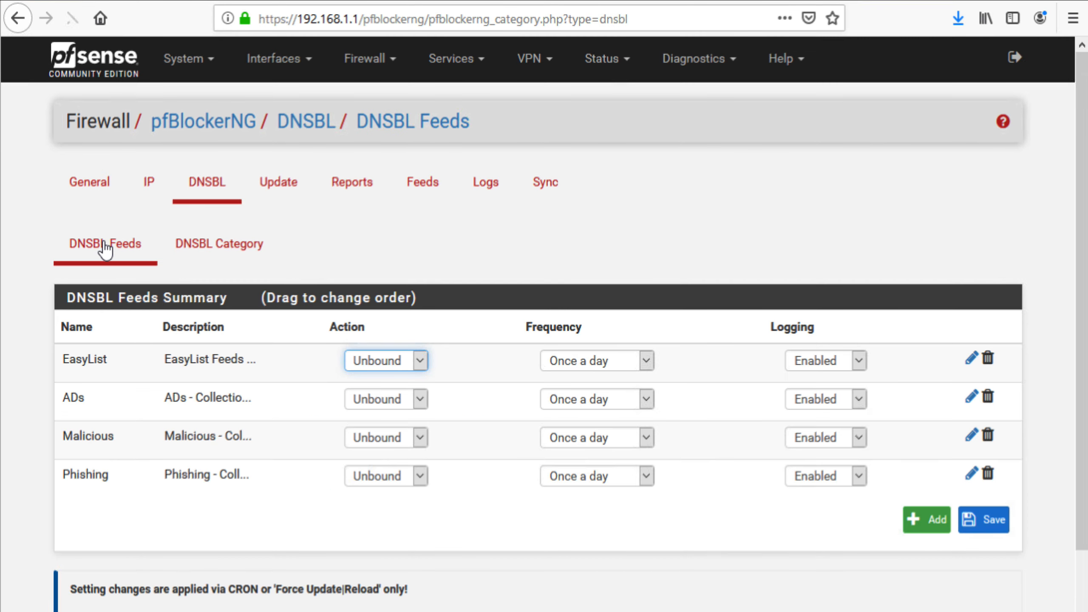
{"action": "left_click", "coordinate": [229, 252]}
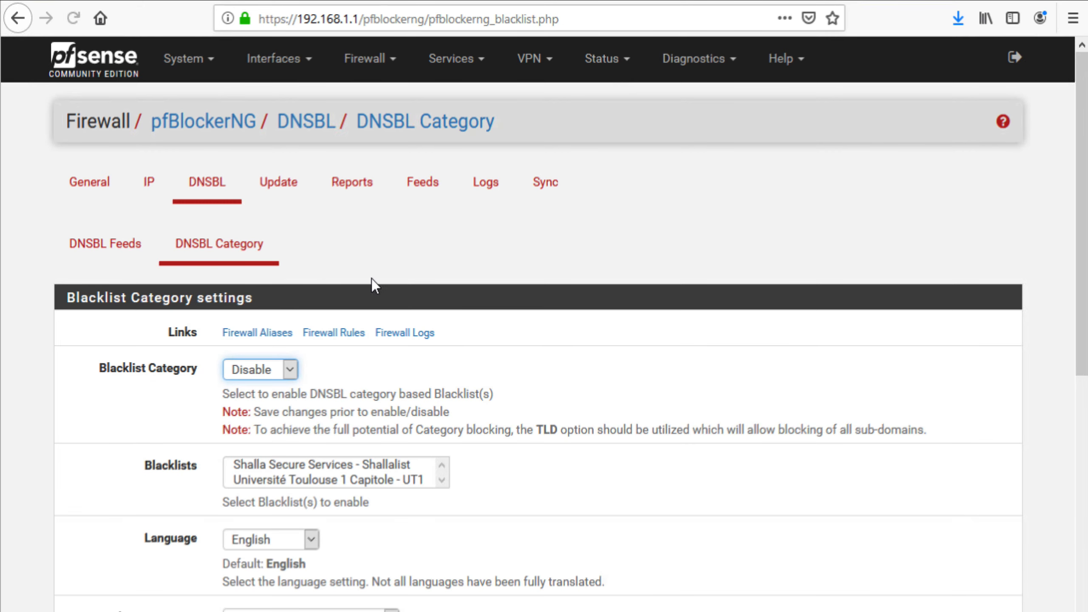
{"action": "left_click", "coordinate": [111, 249]}
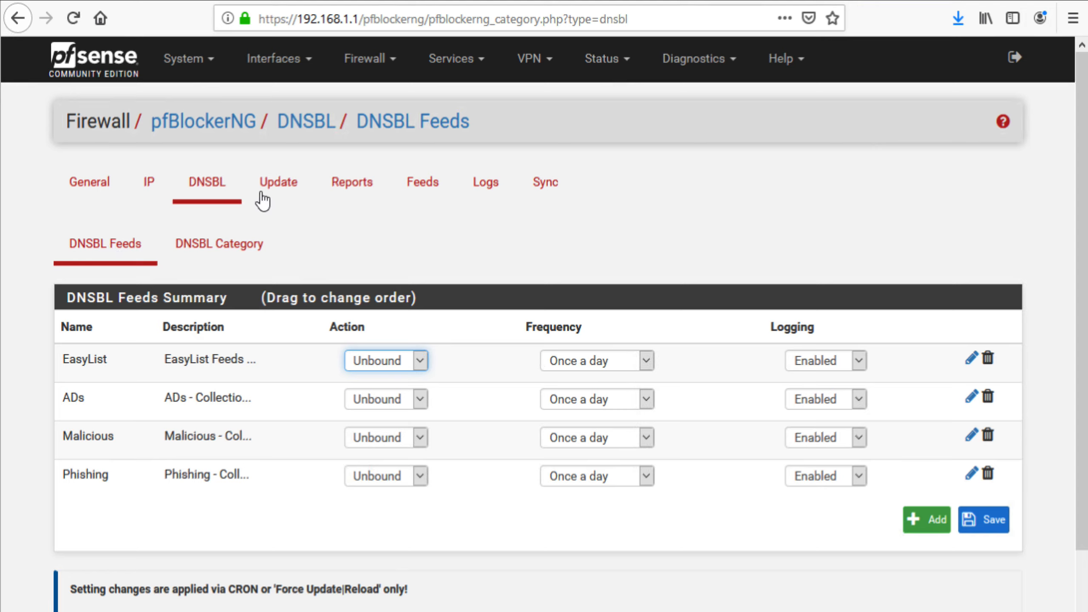
Step: Check the pfBlockerNG Alerts report for Deny, DNSBL and Permit entries
{"action": "left_click", "coordinate": [352, 185]}
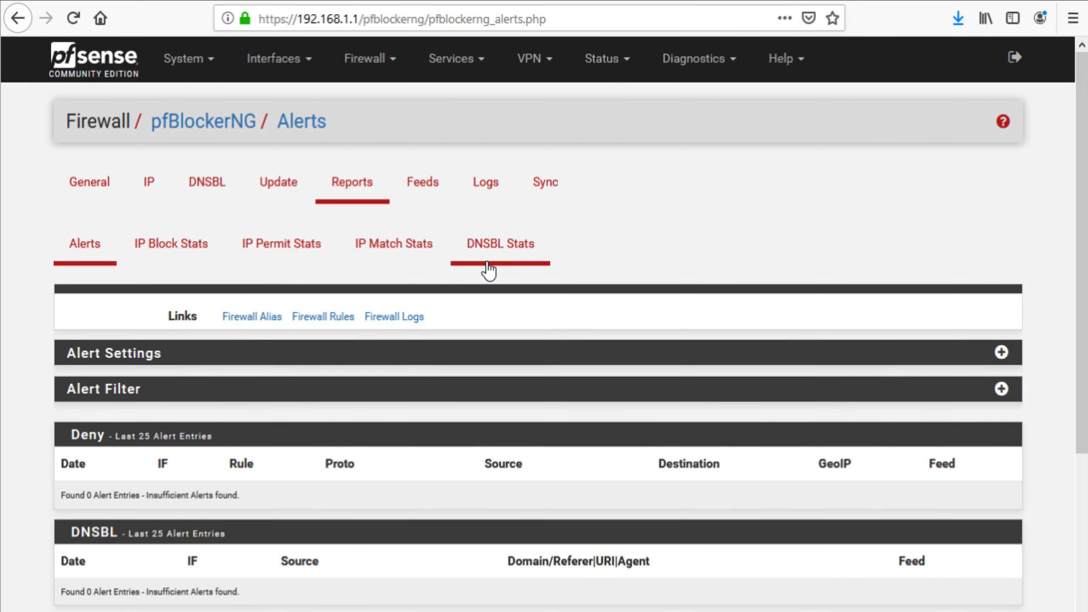
{"action": "scroll", "coordinate": [364, 296], "scroll_direction": "down", "scroll_amount": 3}
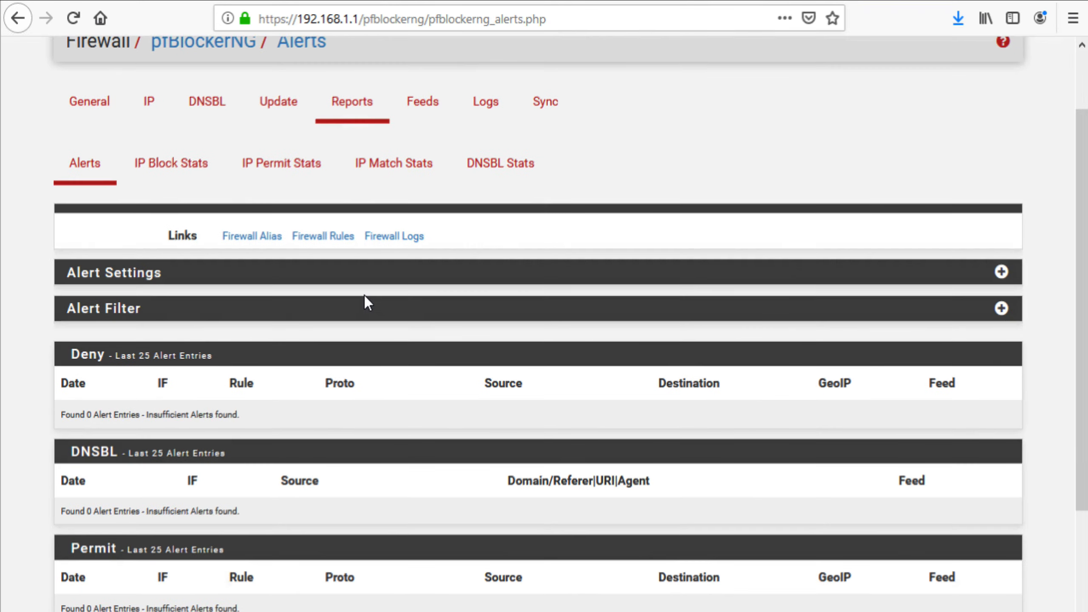
{"action": "scroll", "coordinate": [361, 296], "scroll_direction": "up", "scroll_amount": 3}
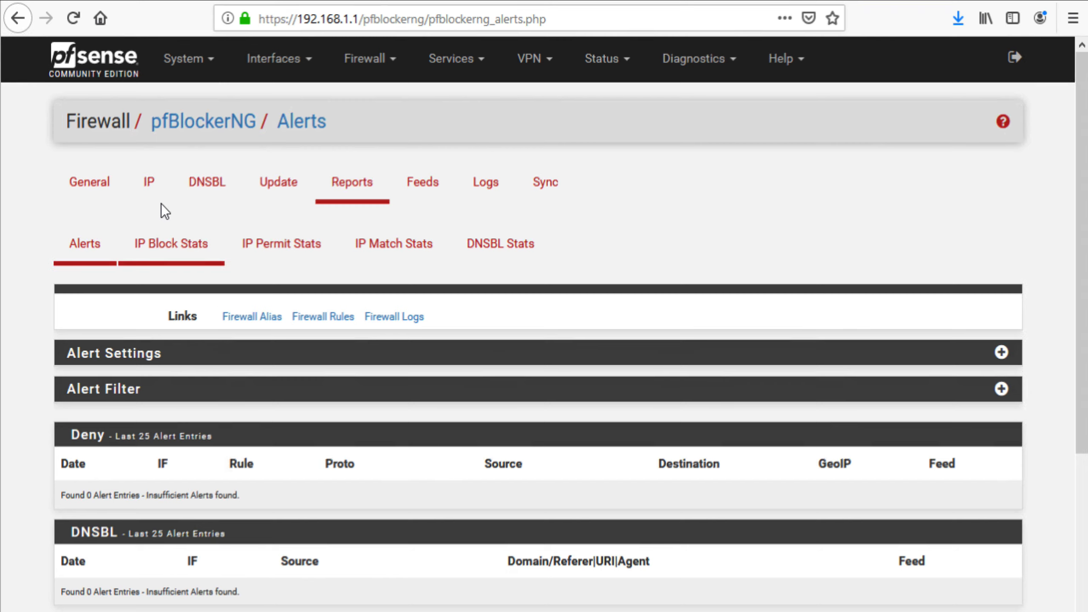
Step: Minimize the Command Prompt, then review pfBlockerNG's DNSBL settings, update status, Alerts report and General settings
{"action": "left_click", "coordinate": [206, 189]}
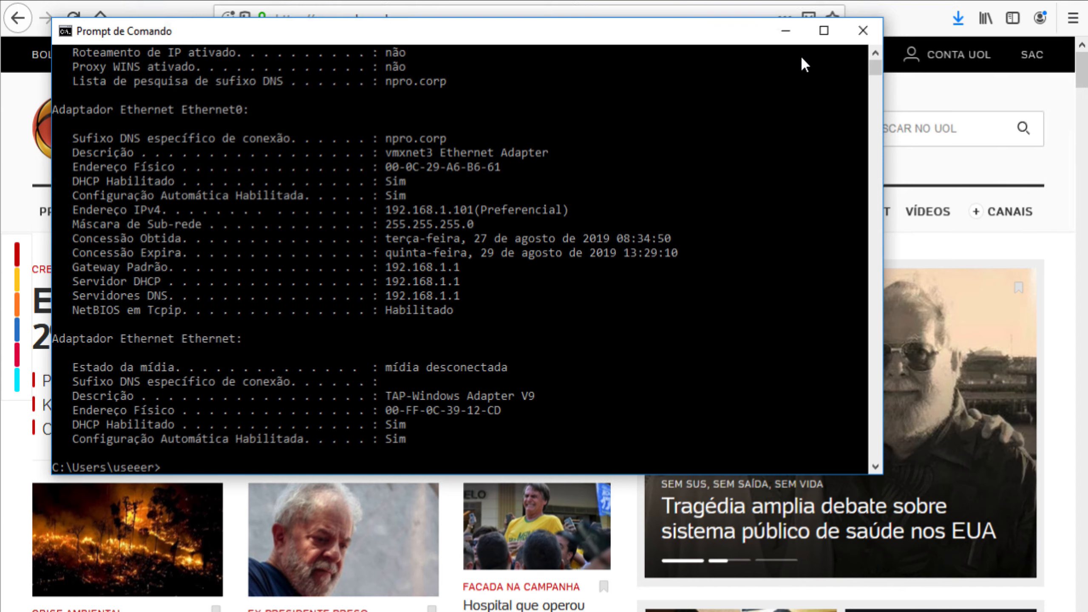
{"action": "left_click", "coordinate": [785, 30]}
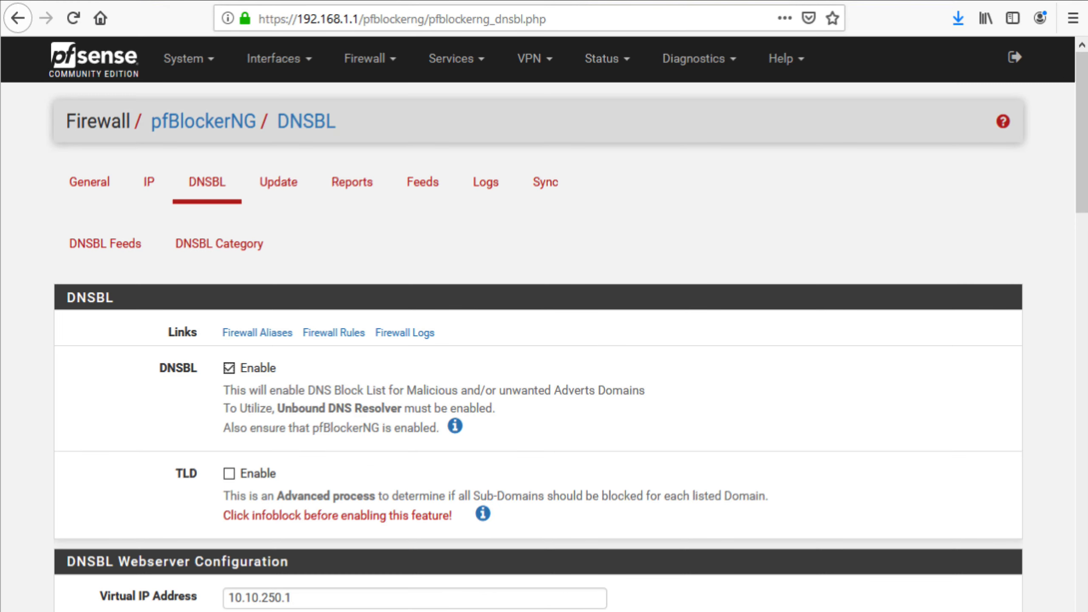
{"action": "left_click", "coordinate": [296, 187]}
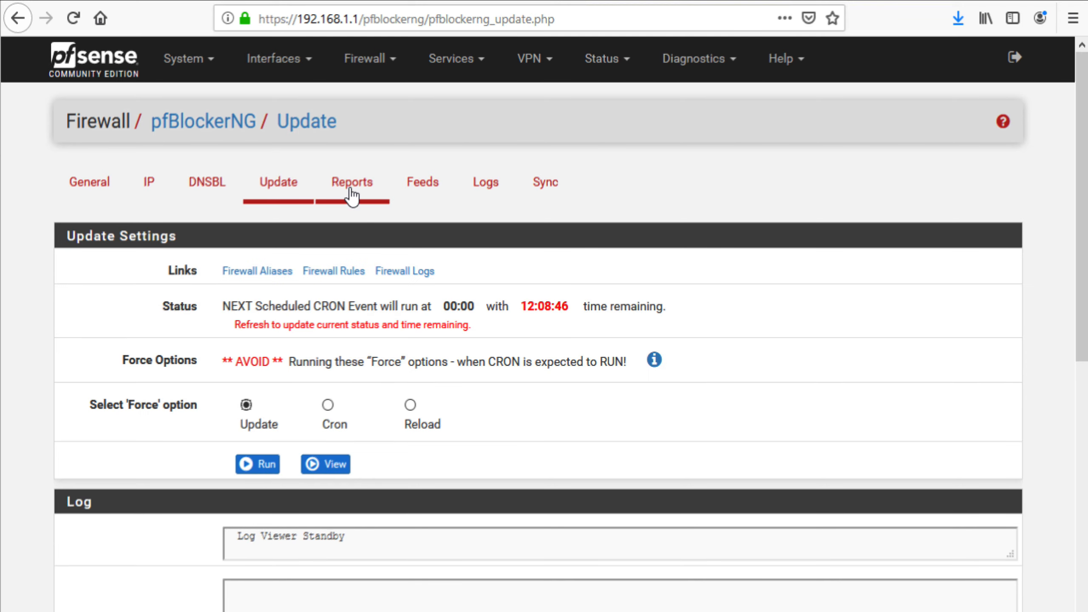
{"action": "left_click", "coordinate": [352, 191]}
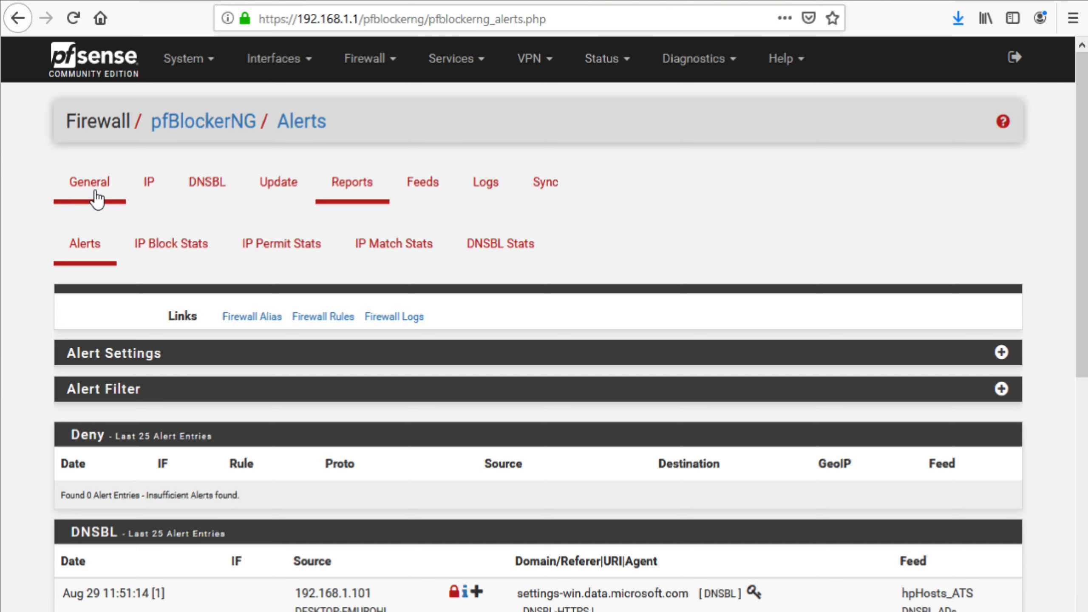
{"action": "left_click", "coordinate": [90, 189]}
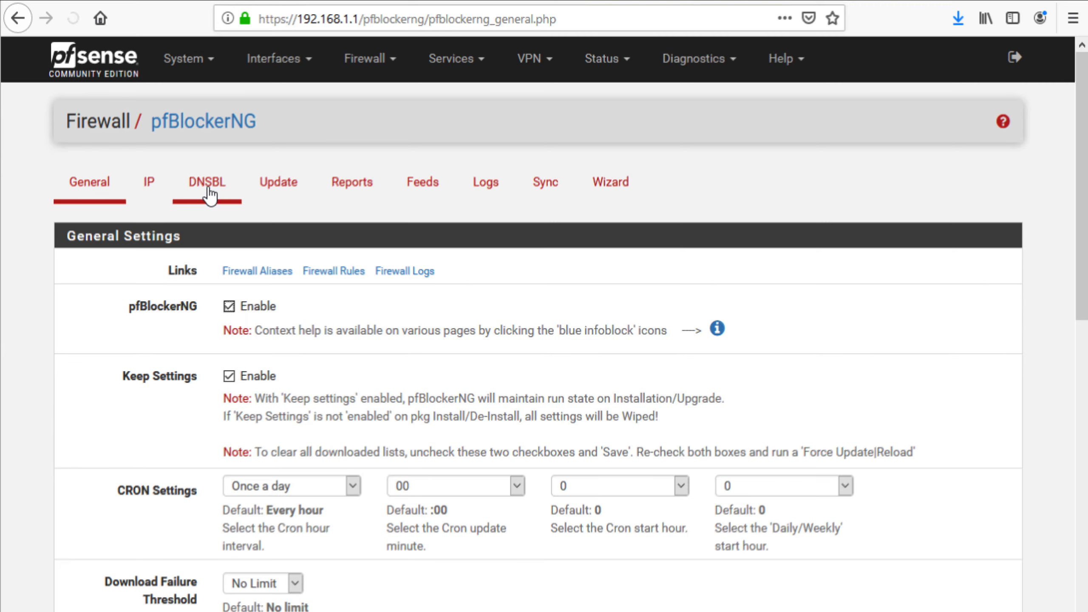
Step: Open the pfBlockerNG Alerts report and review its DNSBL entries
{"action": "left_click", "coordinate": [210, 194]}
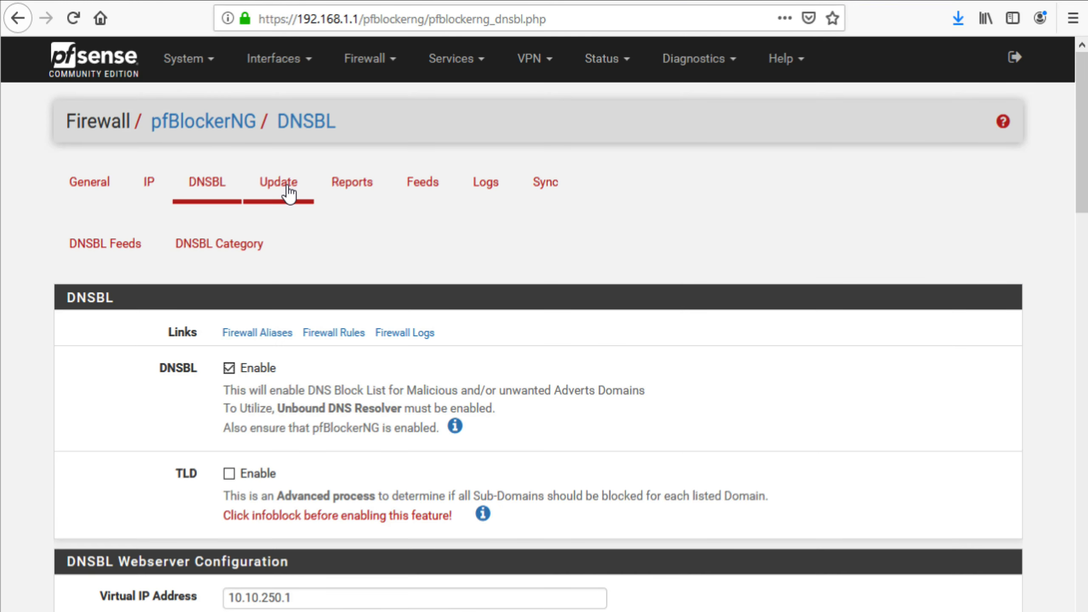
{"action": "left_click", "coordinate": [341, 196]}
{"action": "scroll", "coordinate": [530, 334], "scroll_direction": "down", "scroll_amount": 2}
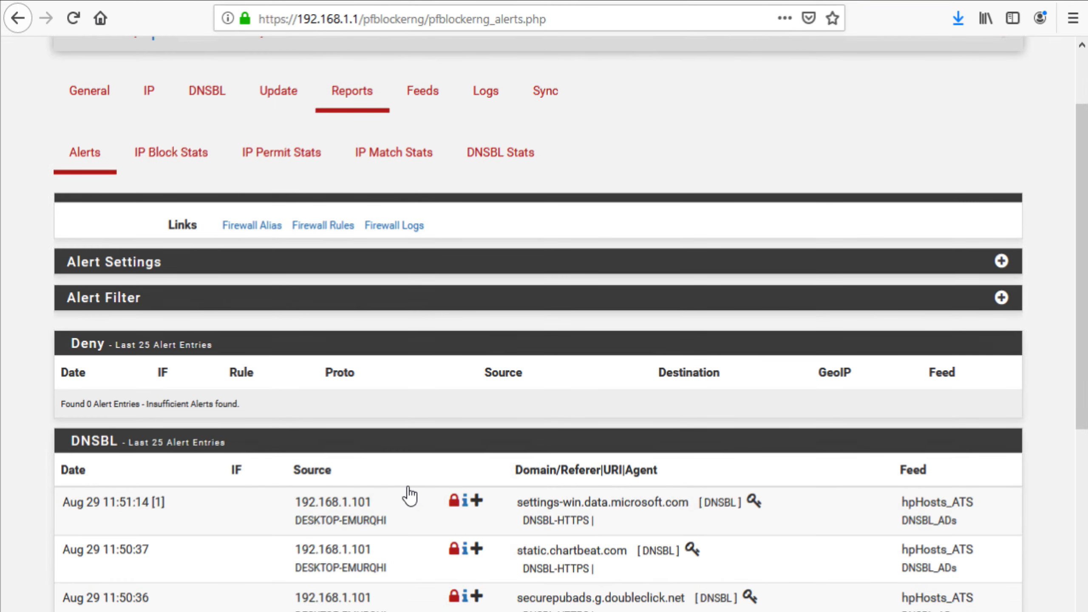
{"action": "scroll", "coordinate": [408, 488], "scroll_direction": "down", "scroll_amount": 2}
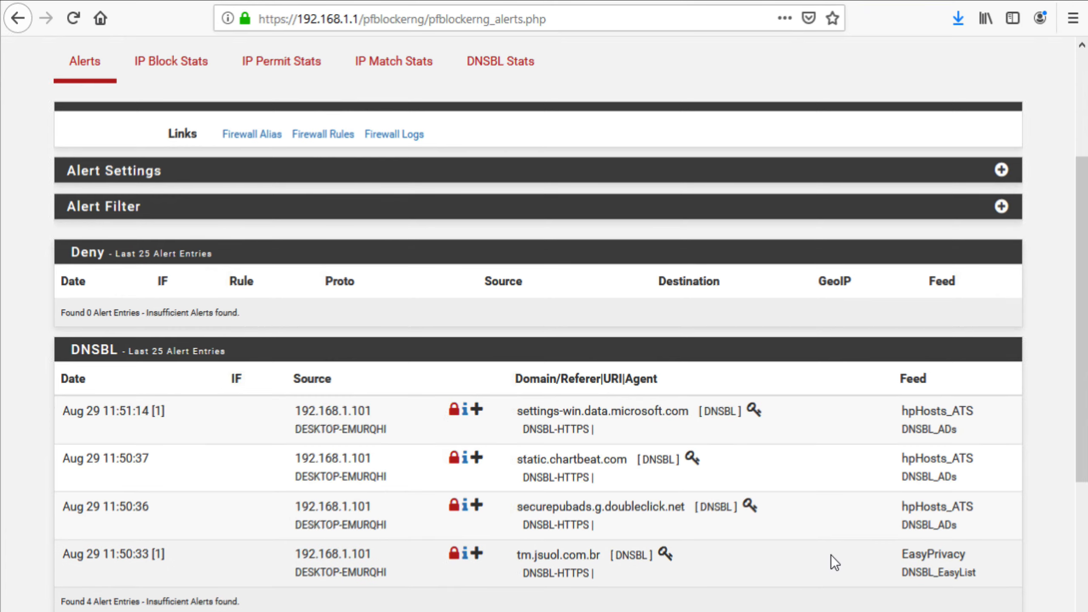
{"action": "key", "text": "ctrl+t"}
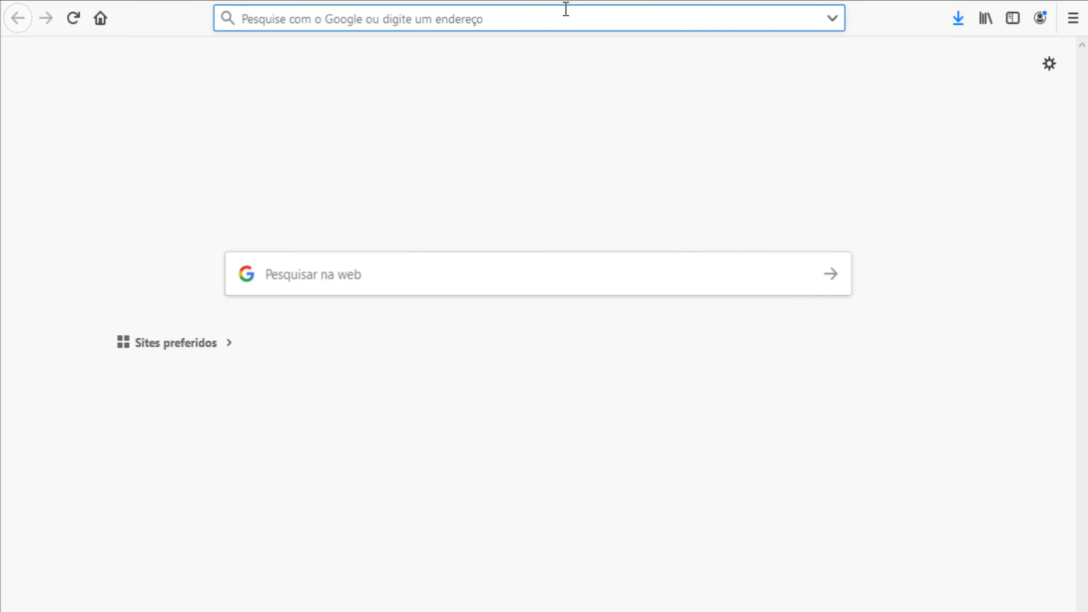
{"action": "type", "text": "ter"}
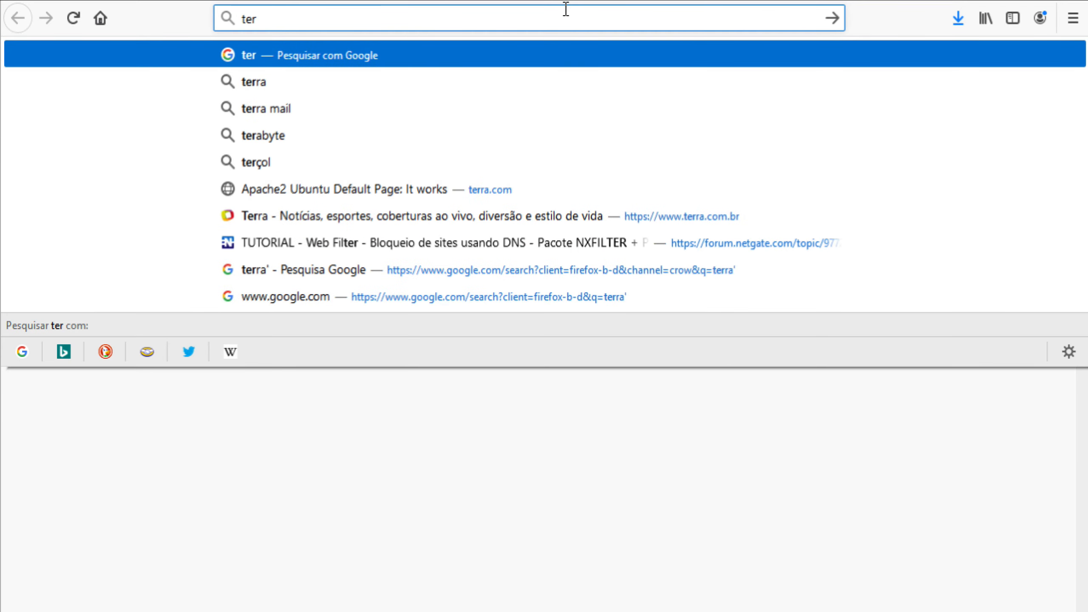
{"action": "type", "text": "r"}
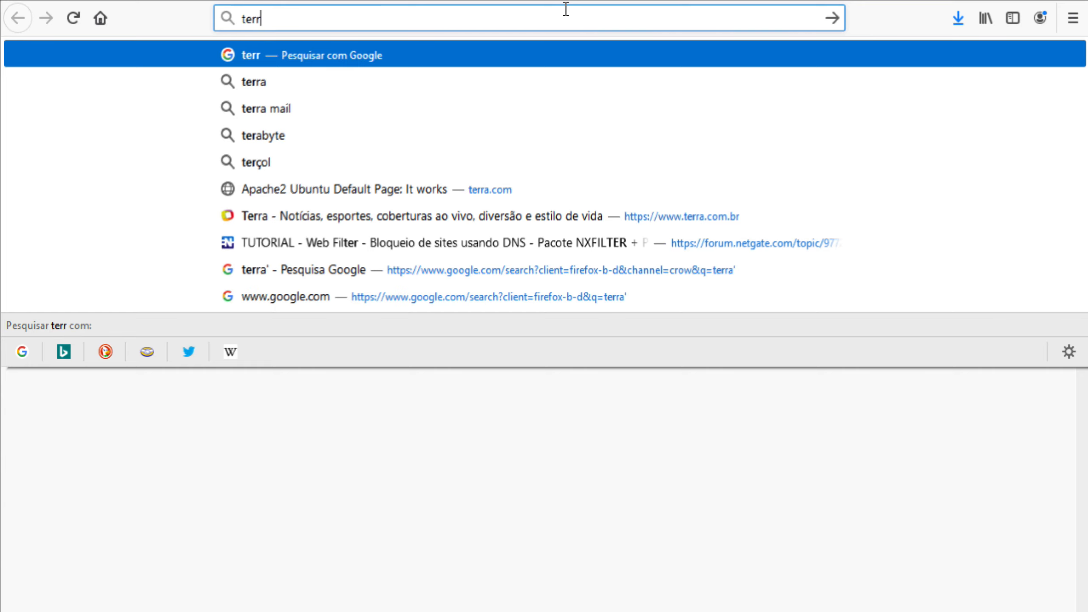
{"action": "type", "text": "a.c"}
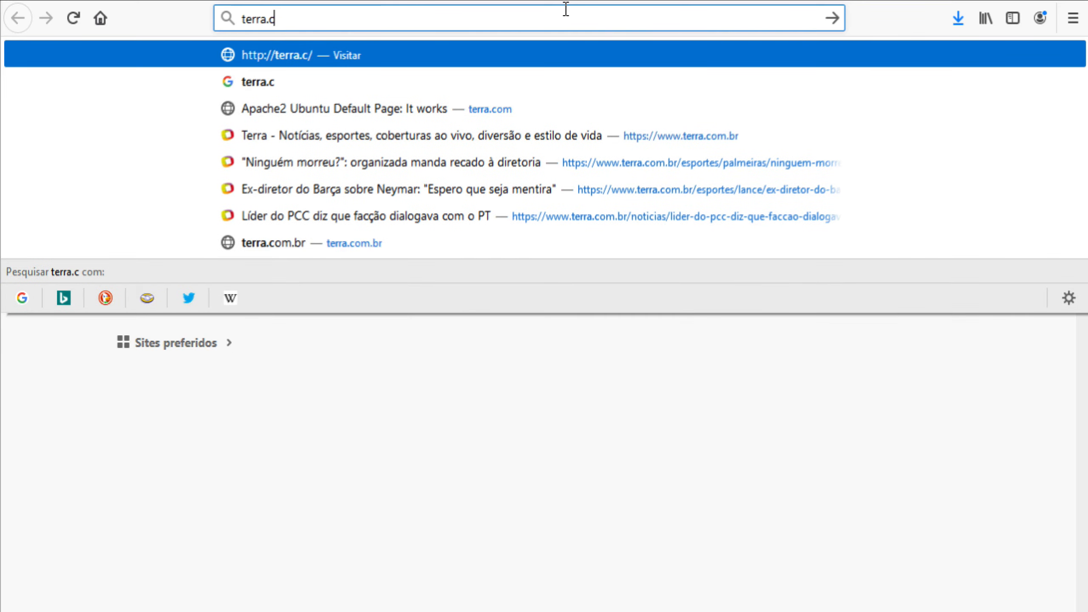
{"action": "key", "text": "BackSpace"}
{"action": "key", "text": "BackSpace"}
{"action": "key", "text": "BackSpace"}
{"action": "key", "text": "BackSpace"}
{"action": "key", "text": "BackSpace"}
{"action": "key", "text": "BackSpace"}
{"action": "key", "text": "BackSpace"}
{"action": "type", "text": "www"}
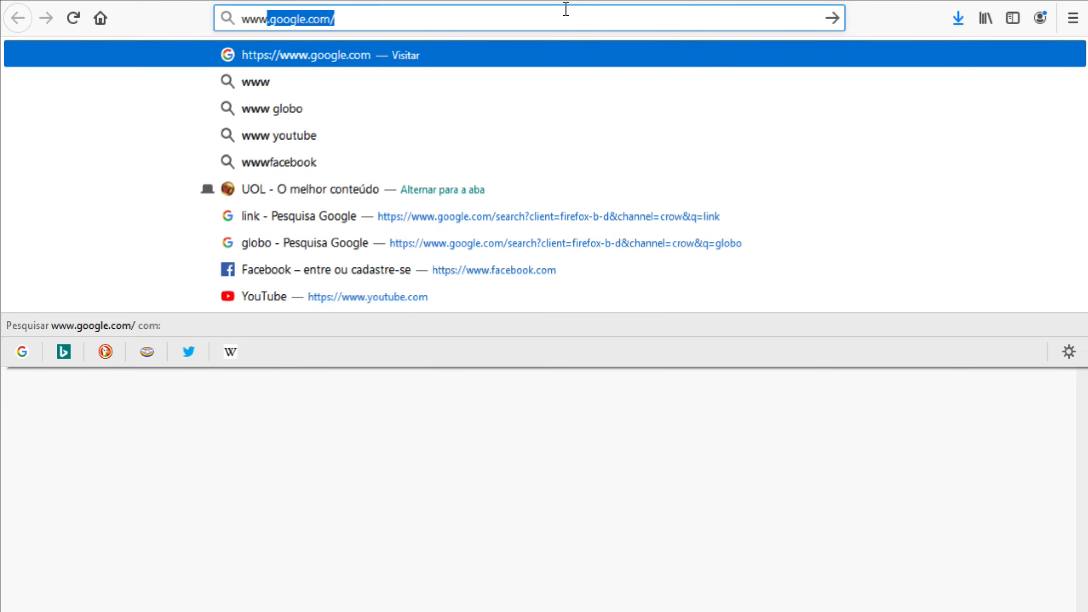
{"action": "type", "text": ".terra"}
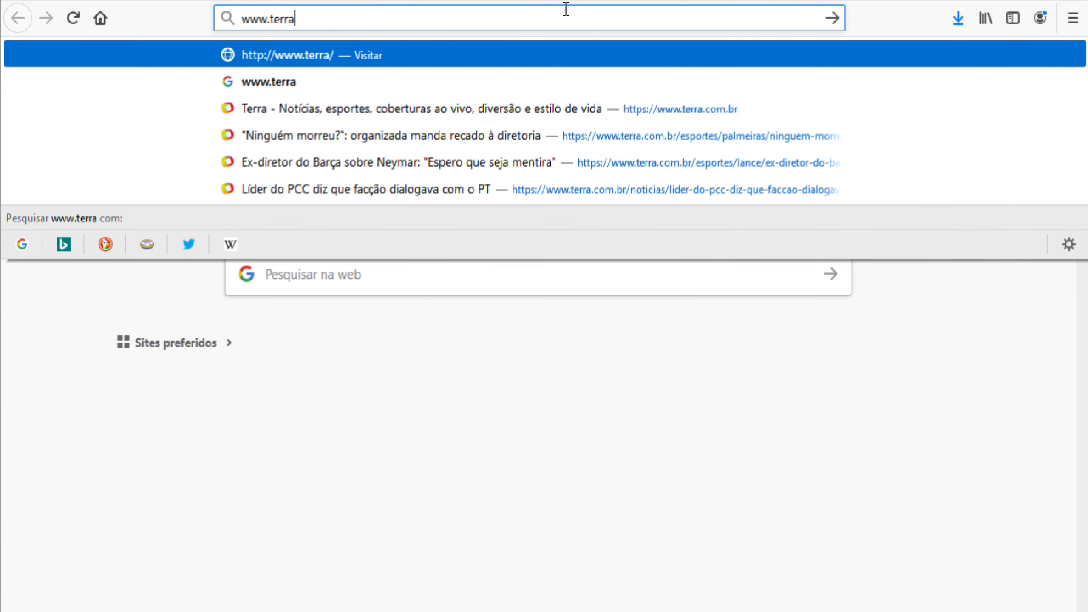
{"action": "type", "text": ".com.br"}
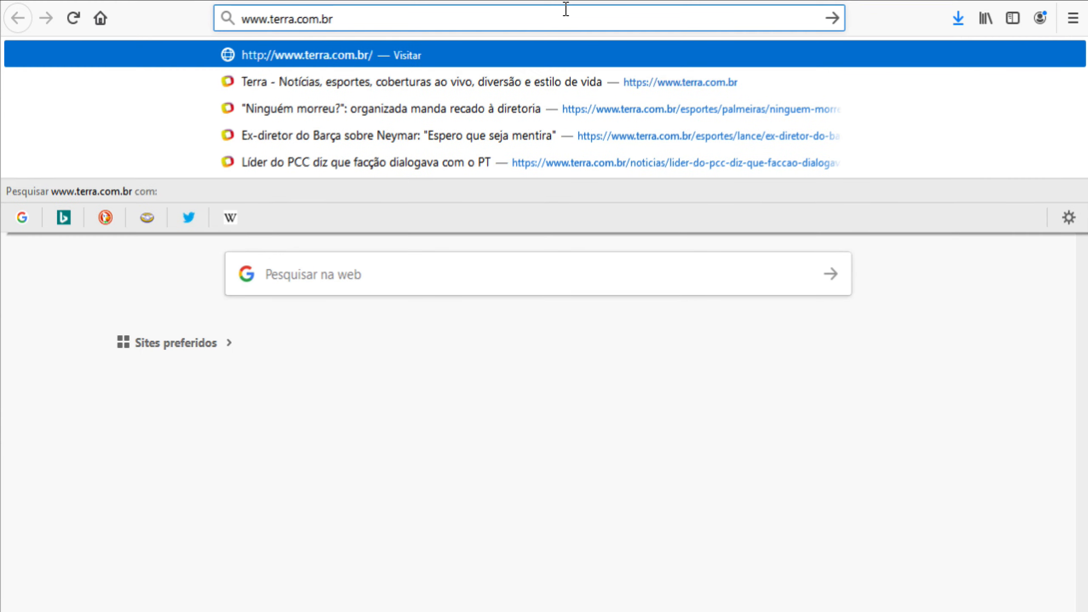
{"action": "key", "text": "Return"}
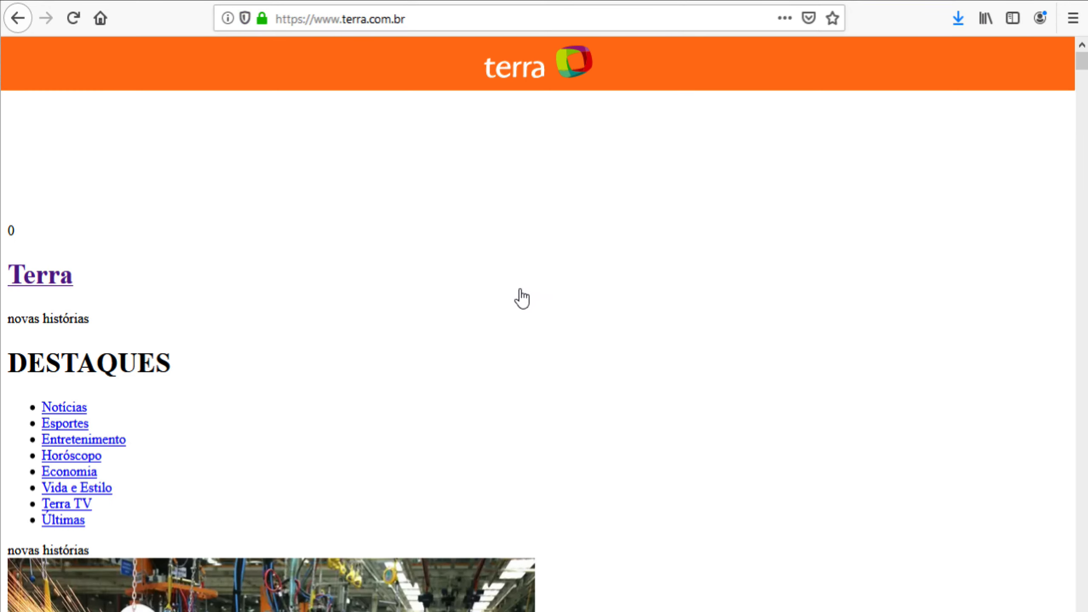
Step: Look through the Terra home page for content affected by blocking and reload it
{"action": "scroll", "coordinate": [521, 296], "scroll_direction": "down", "scroll_amount": 10}
{"action": "scroll", "coordinate": [509, 299], "scroll_direction": "down", "scroll_amount": 1}
{"action": "scroll", "coordinate": [509, 298], "scroll_direction": "down", "scroll_amount": 10}
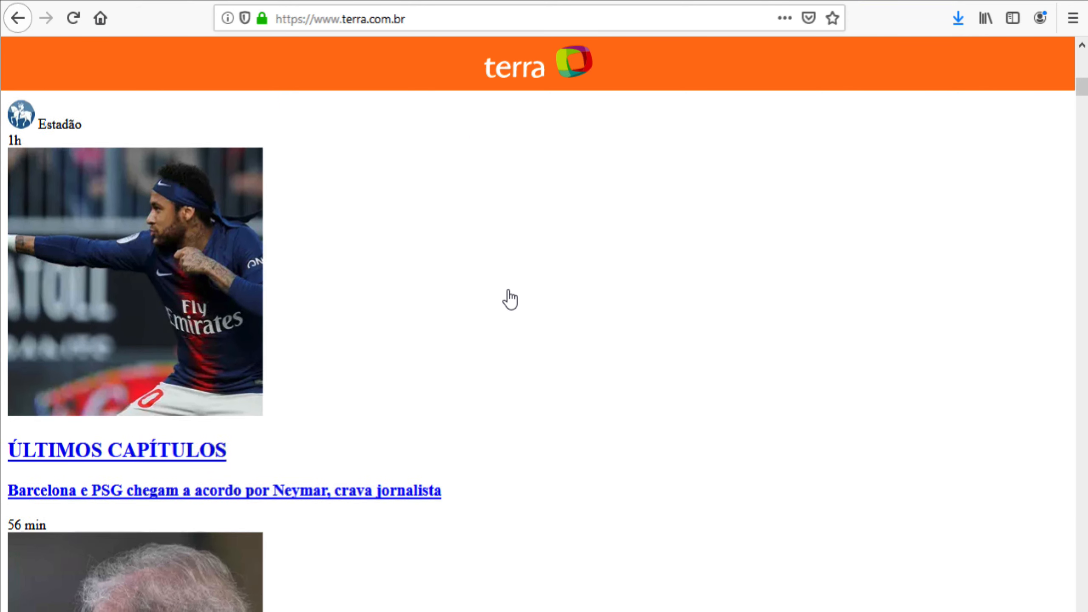
{"action": "scroll", "coordinate": [510, 299], "scroll_direction": "down", "scroll_amount": 10}
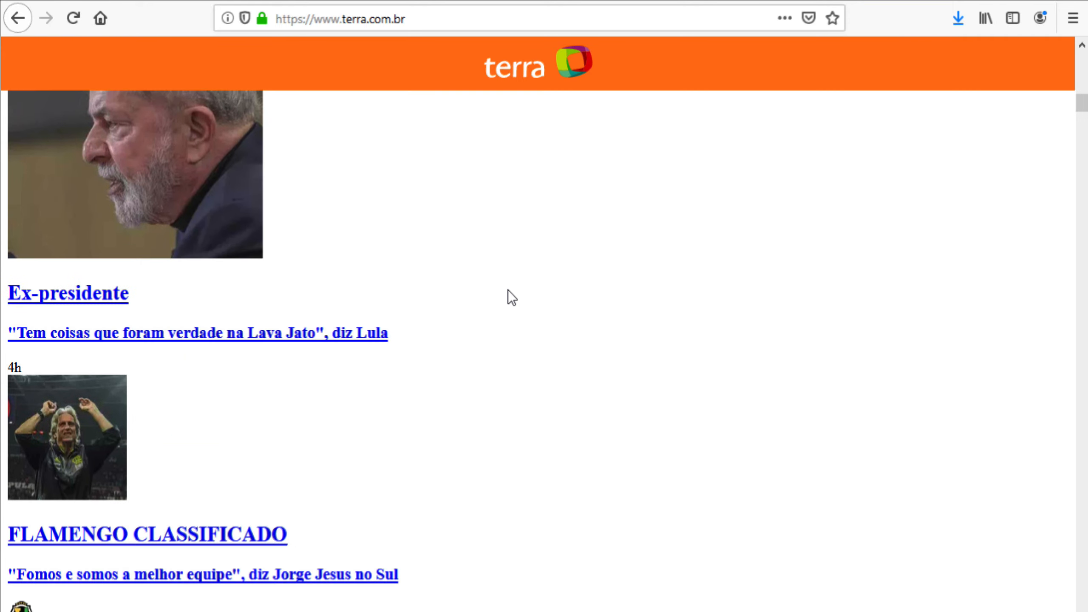
{"action": "scroll", "coordinate": [509, 299], "scroll_direction": "up", "scroll_amount": 20}
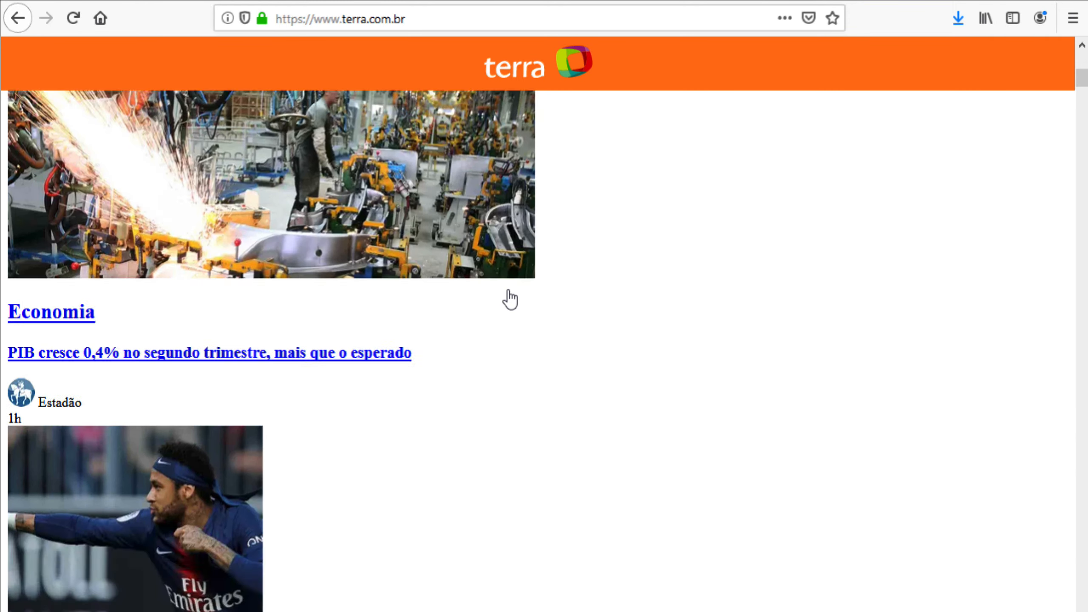
{"action": "left_click", "coordinate": [74, 23]}
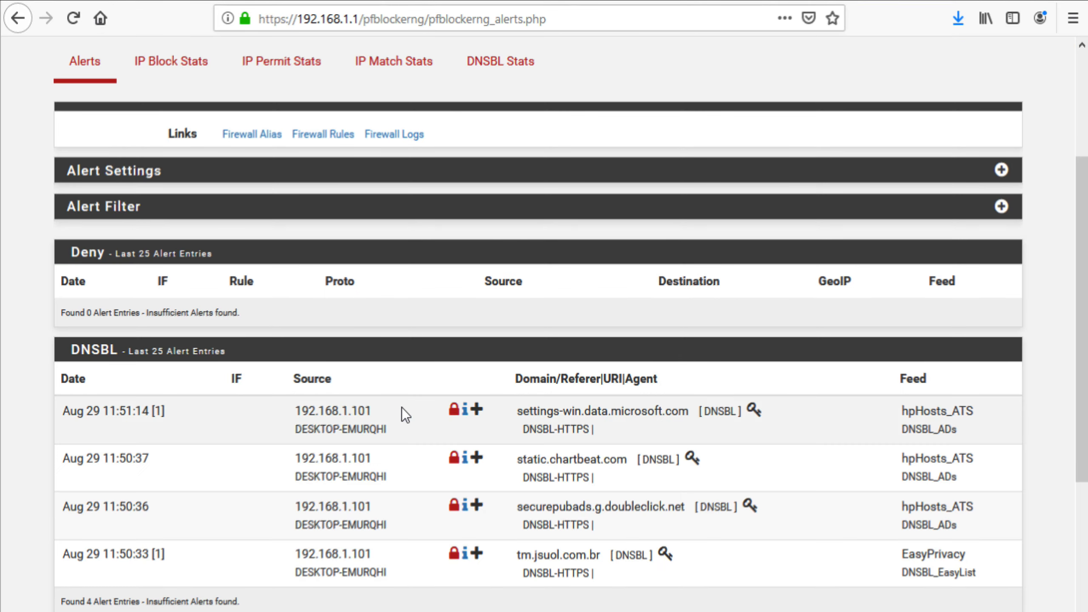
Step: Return to the pfBlockerNG tab, refresh the Alerts report and examine the newly logged DNSBL entries
{"action": "scroll", "coordinate": [346, 210], "scroll_direction": "up", "scroll_amount": 4}
{"action": "left_click", "coordinate": [350, 184]}
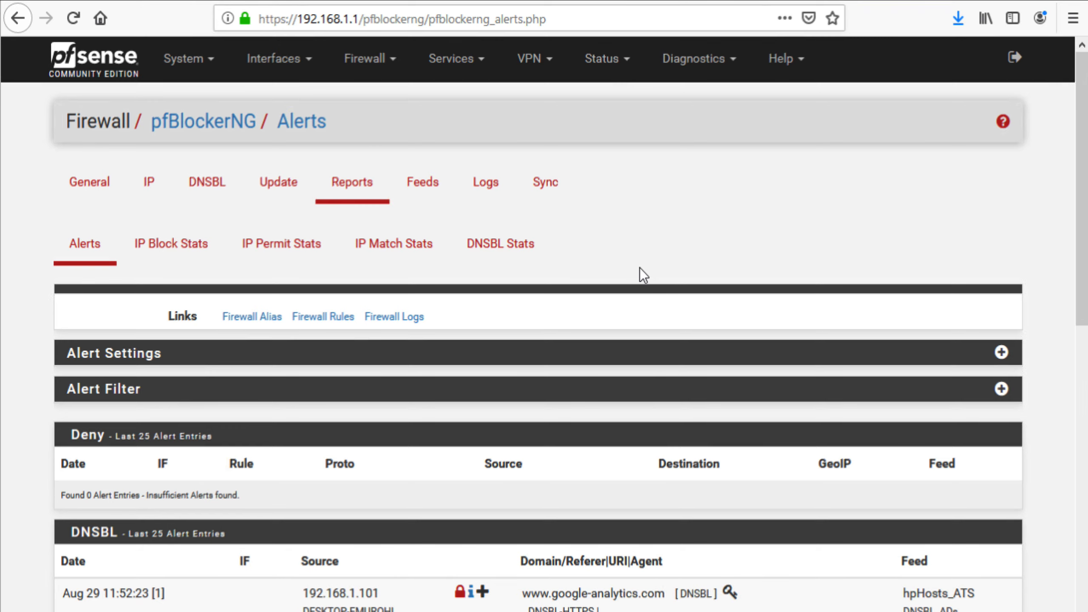
{"action": "scroll", "coordinate": [638, 268], "scroll_direction": "down", "scroll_amount": 8}
{"action": "scroll", "coordinate": [638, 269], "scroll_direction": "down", "scroll_amount": 2}
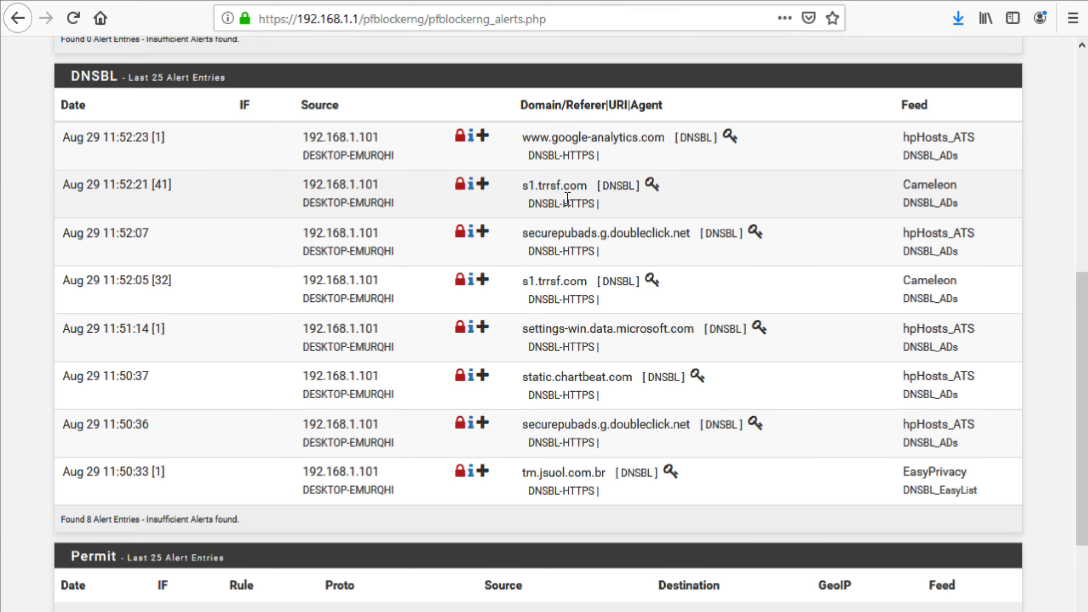
{"action": "left_click", "coordinate": [483, 185]}
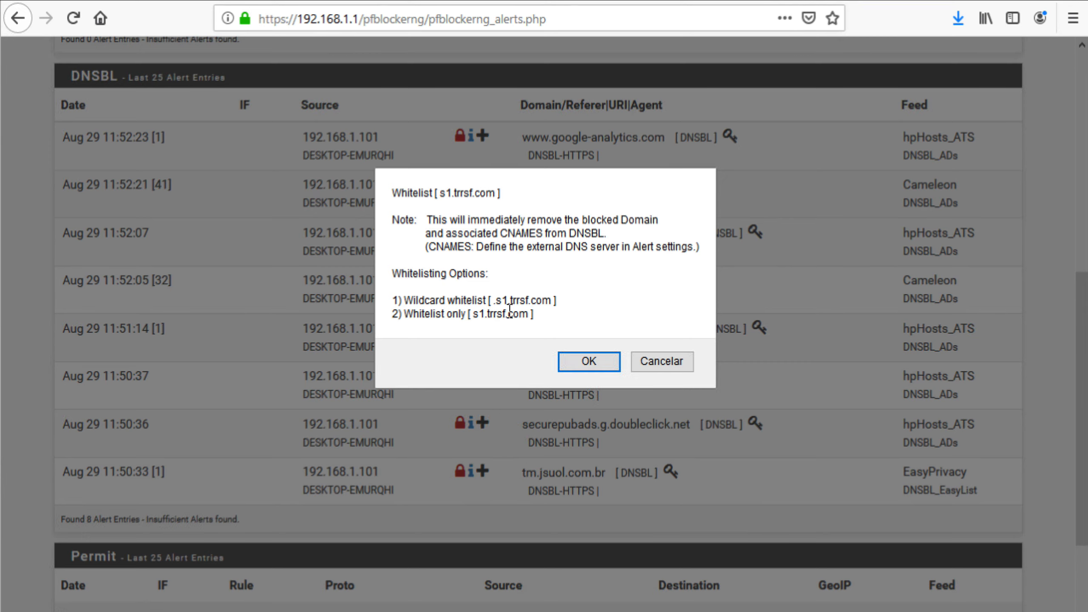
{"action": "left_click", "coordinate": [574, 358]}
{"action": "key", "text": "Escape"}
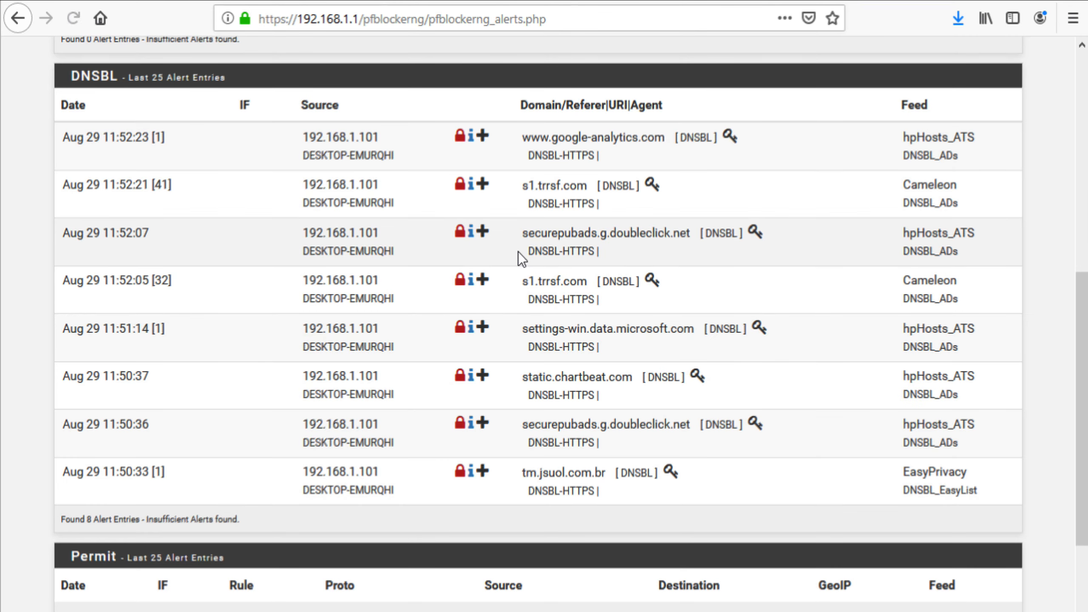
Step: Wildcard-whitelist the blocked domain s1.trrsf.com from its DNSBL alert, with the description "liberacao site terra.com.br"
{"action": "left_click", "coordinate": [483, 189]}
{"action": "left_click", "coordinate": [595, 363]}
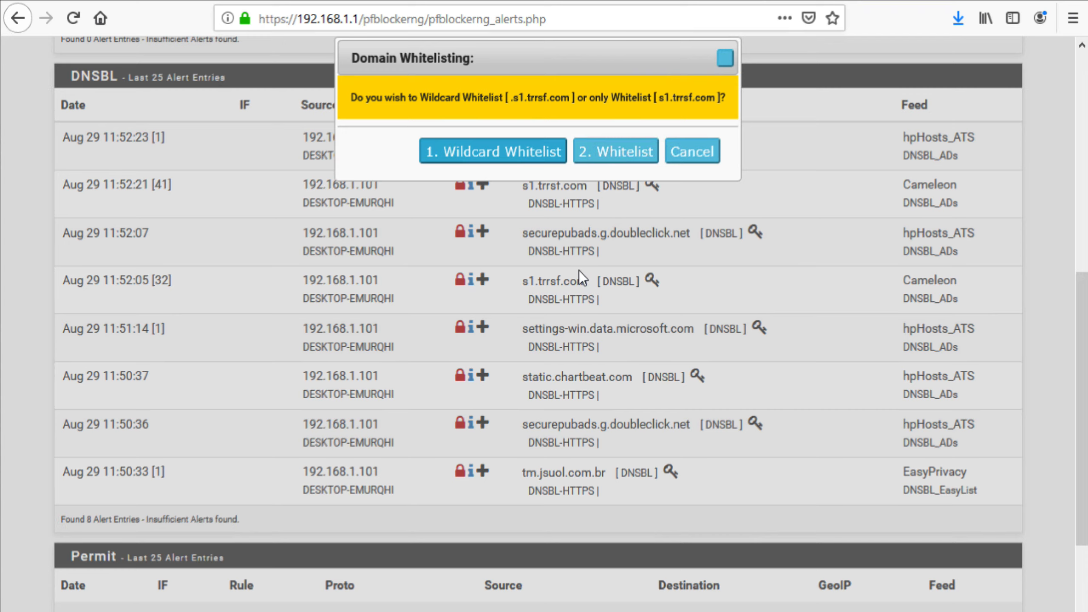
{"action": "left_click", "coordinate": [499, 153]}
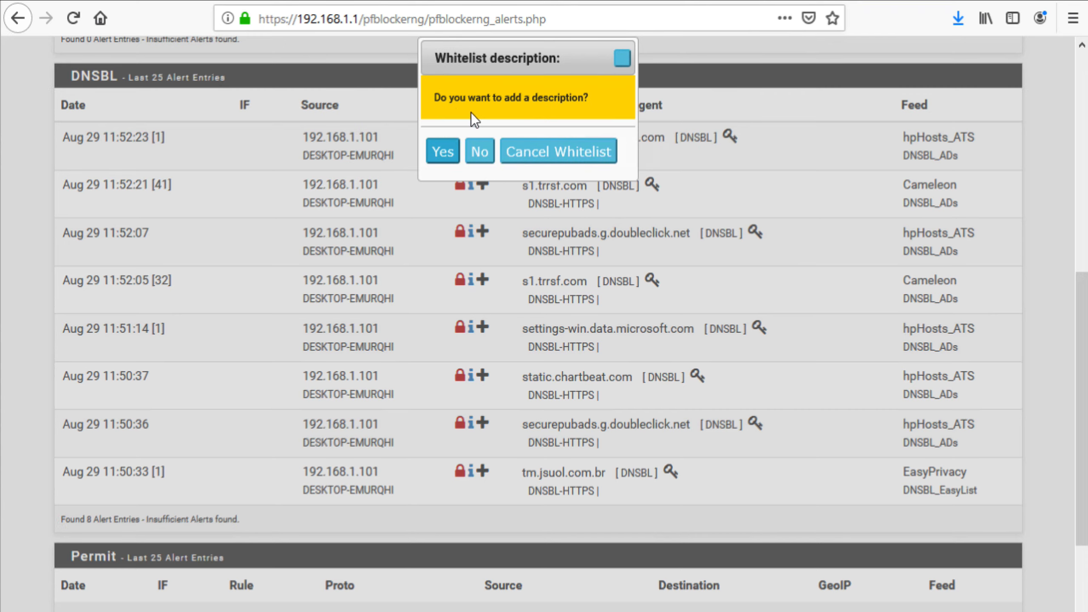
{"action": "left_click", "coordinate": [442, 152]}
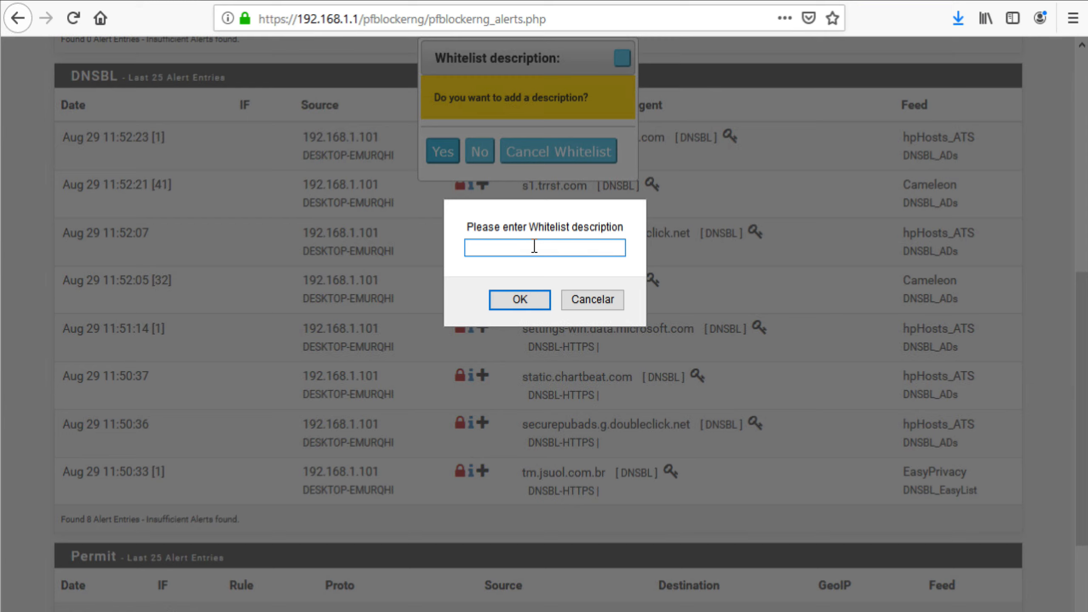
{"action": "type", "text": "liberacao site terra.com.br"}
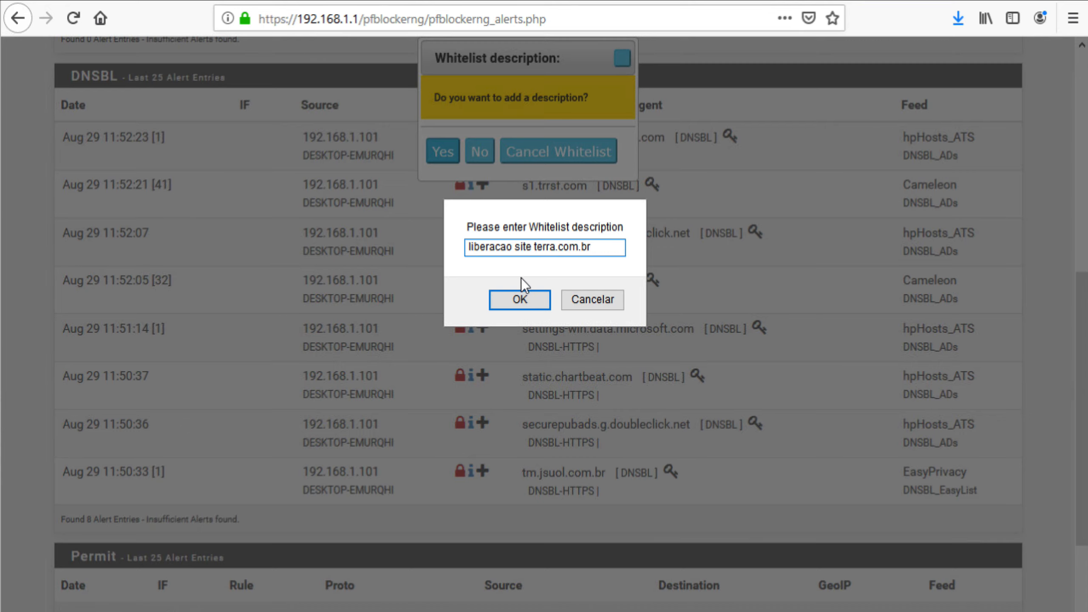
{"action": "left_click", "coordinate": [508, 300]}
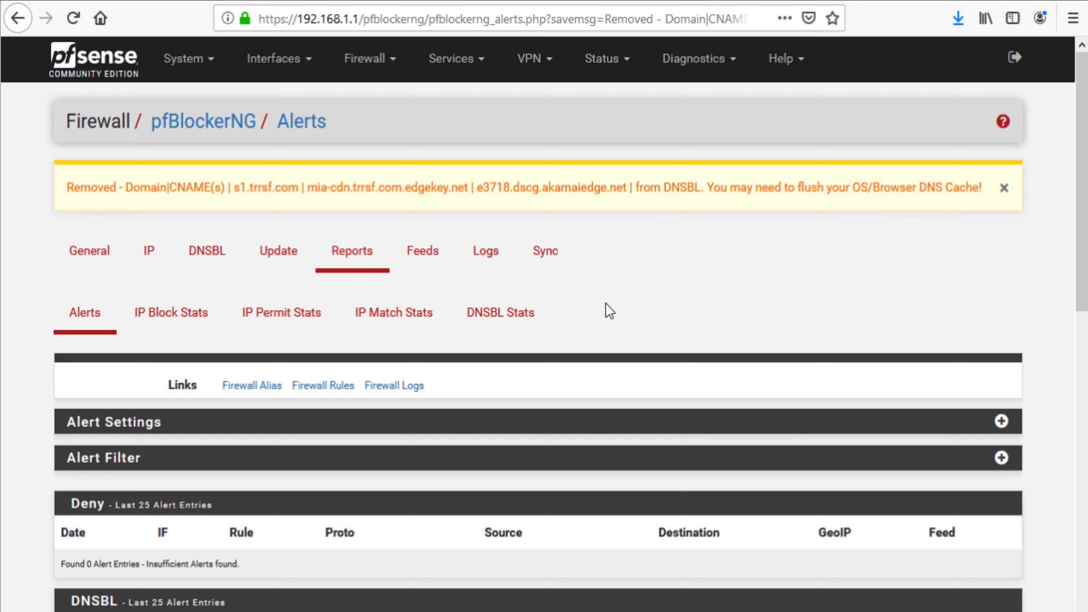
Step: Check the s1.trrsf.com entries and the rest of the Alerts report after the whitelisting
{"action": "scroll", "coordinate": [605, 303], "scroll_direction": "down", "scroll_amount": 4}
{"action": "scroll", "coordinate": [707, 323], "scroll_direction": "down", "scroll_amount": 4}
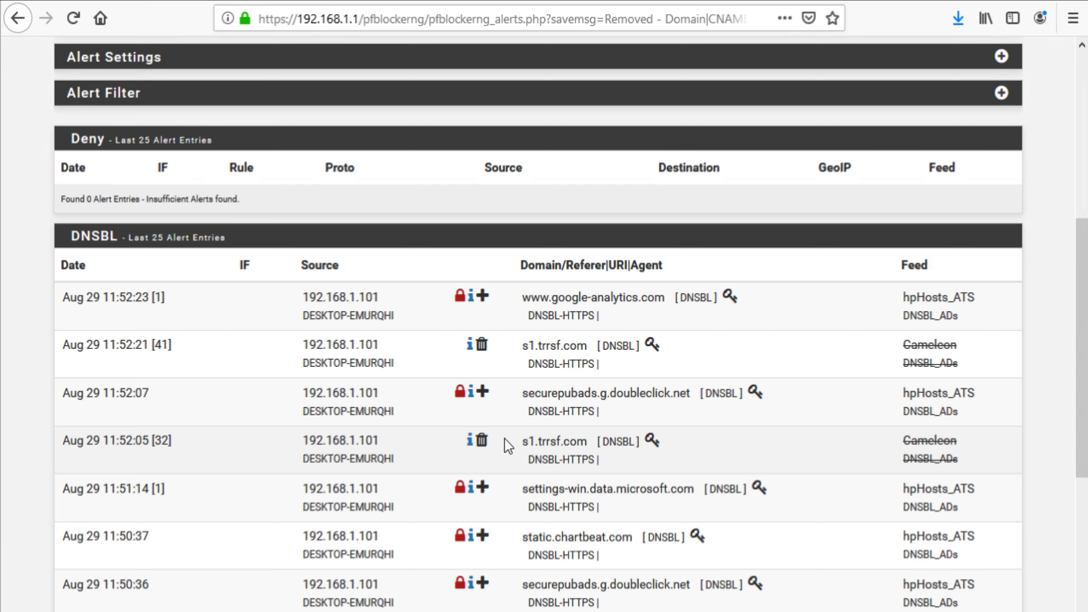
{"action": "scroll", "coordinate": [579, 500], "scroll_direction": "down", "scroll_amount": 4}
{"action": "scroll", "coordinate": [575, 496], "scroll_direction": "down", "scroll_amount": 2}
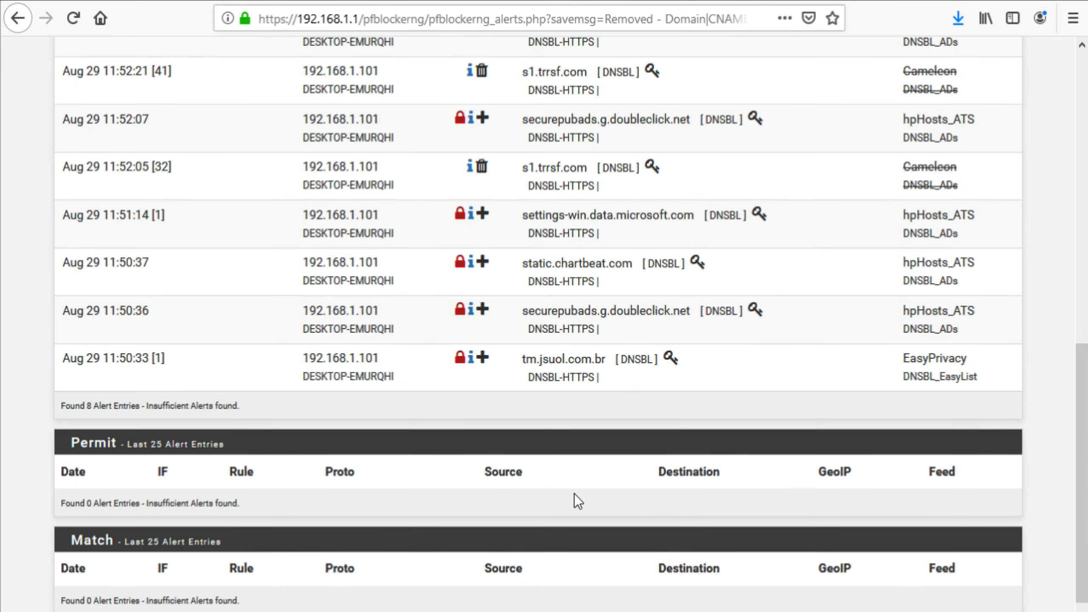
{"action": "scroll", "coordinate": [574, 497], "scroll_direction": "up", "scroll_amount": 14}
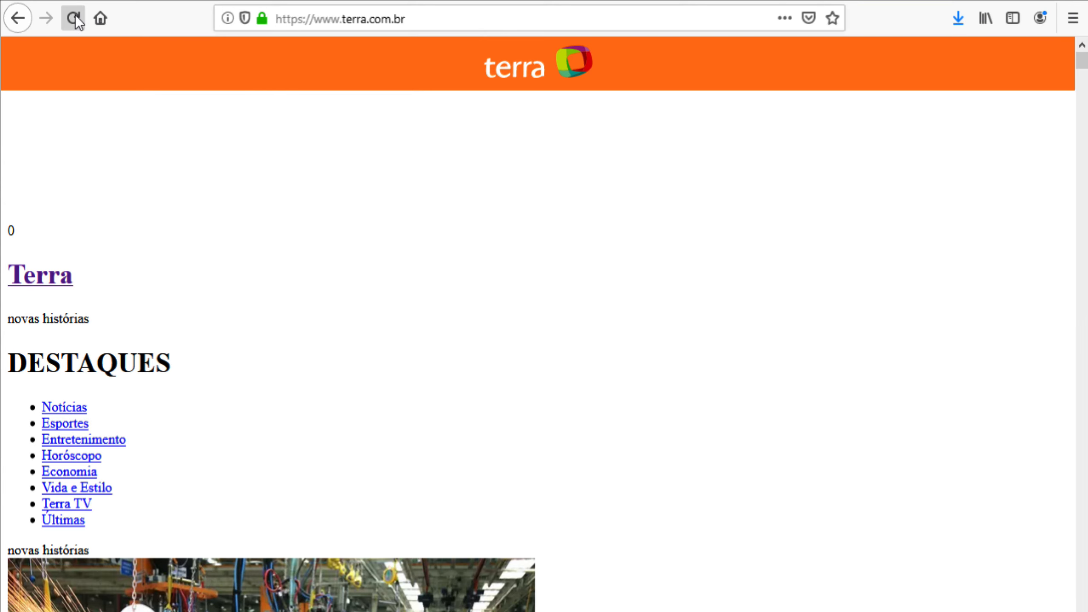
{"action": "left_click", "coordinate": [75, 17]}
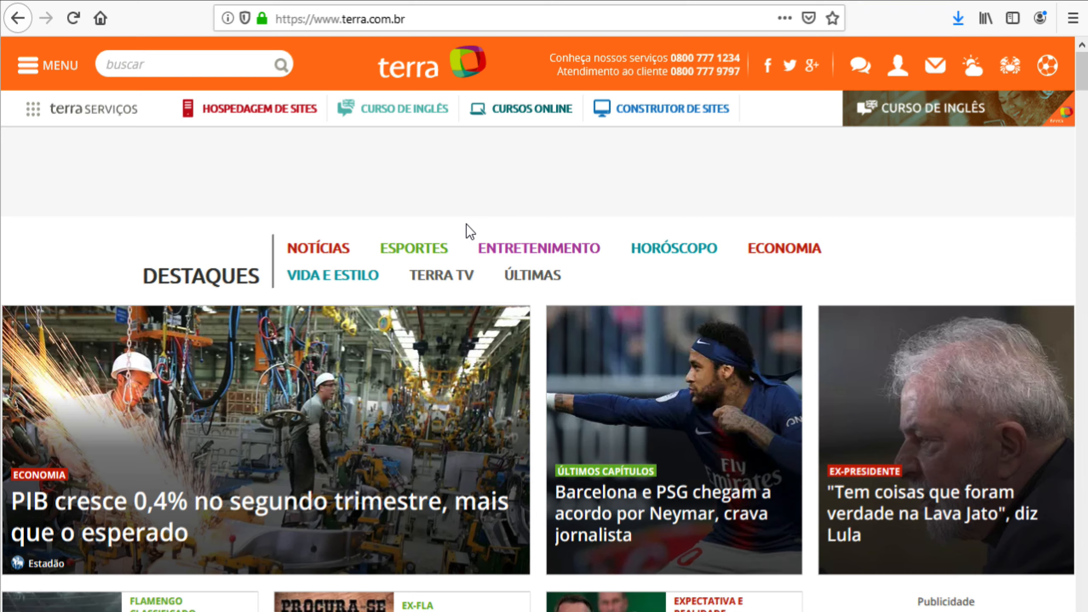
{"action": "scroll", "coordinate": [466, 224], "scroll_direction": "down", "scroll_amount": 5}
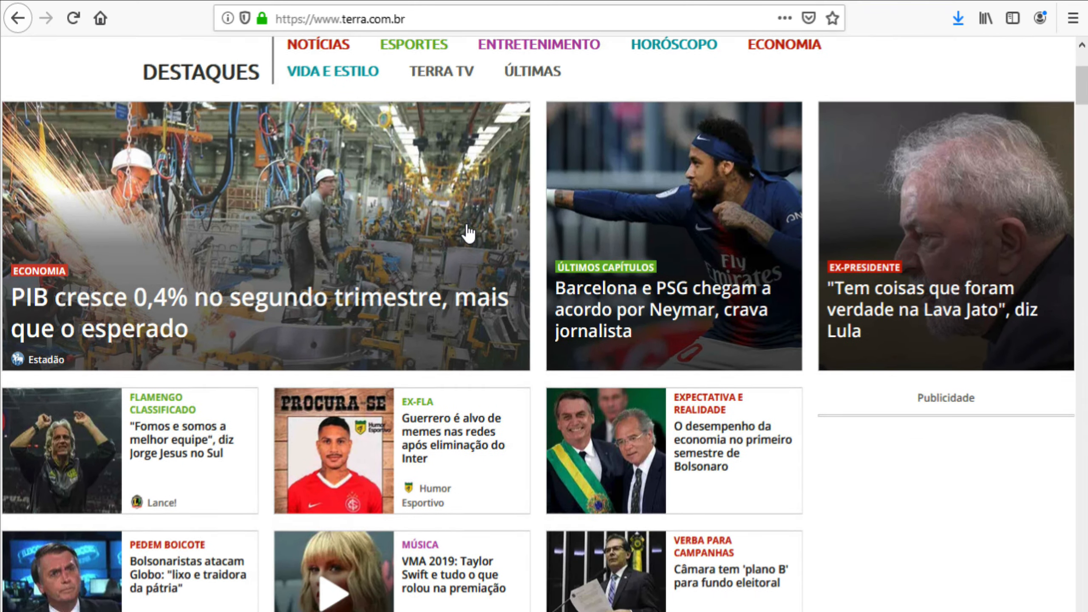
{"action": "scroll", "coordinate": [468, 233], "scroll_direction": "down", "scroll_amount": 4}
{"action": "scroll", "coordinate": [468, 233], "scroll_direction": "up", "scroll_amount": 2}
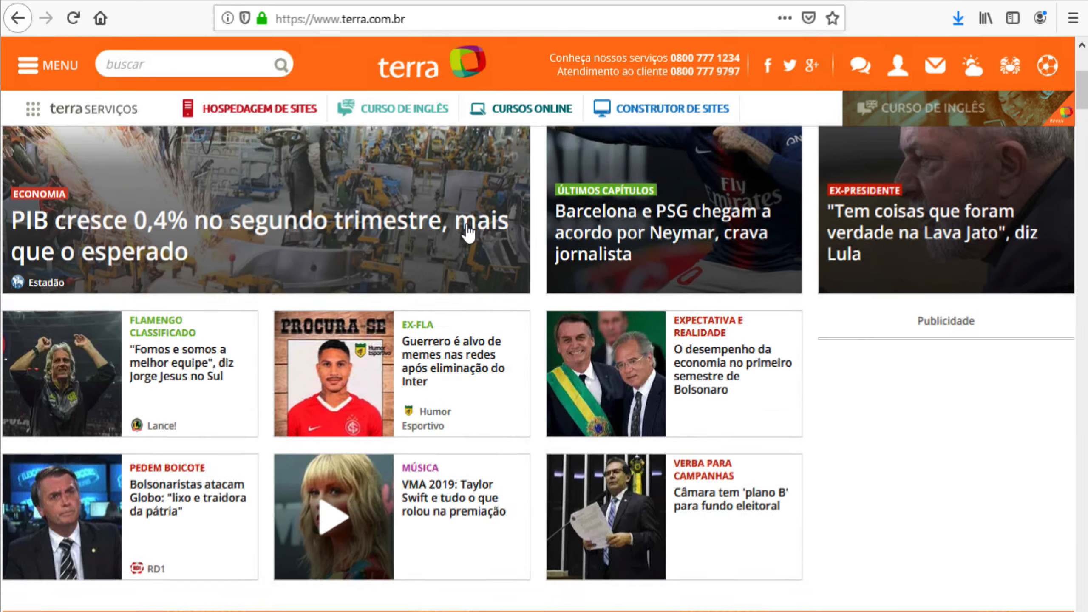
{"action": "scroll", "coordinate": [469, 233], "scroll_direction": "up", "scroll_amount": 4}
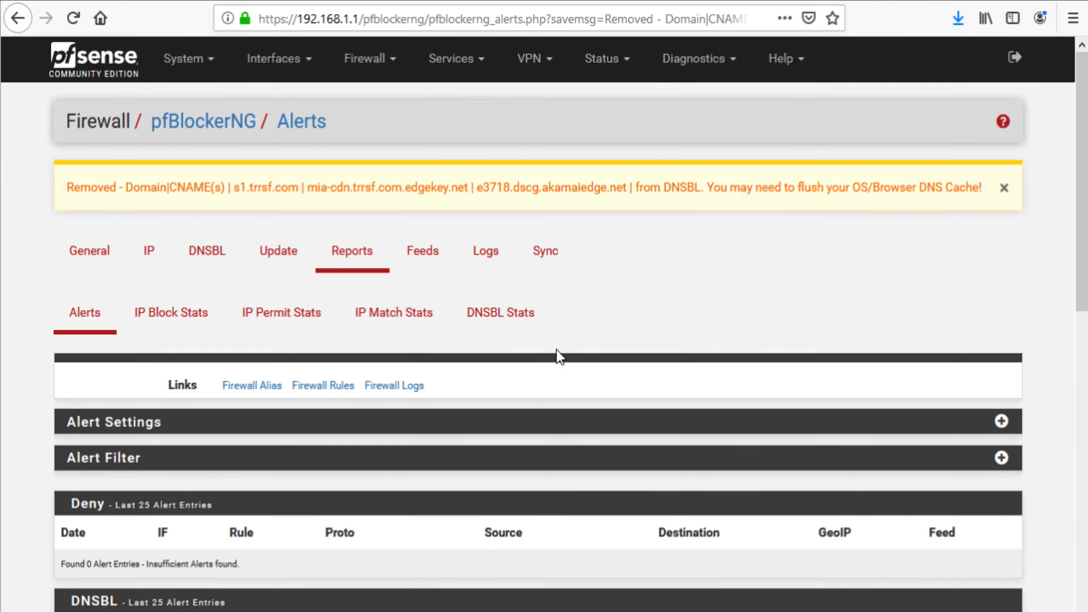
Step: Go to pfBlockerNG's DNSBL settings and expand the DNSBL Whitelist section
{"action": "left_click", "coordinate": [388, 268]}
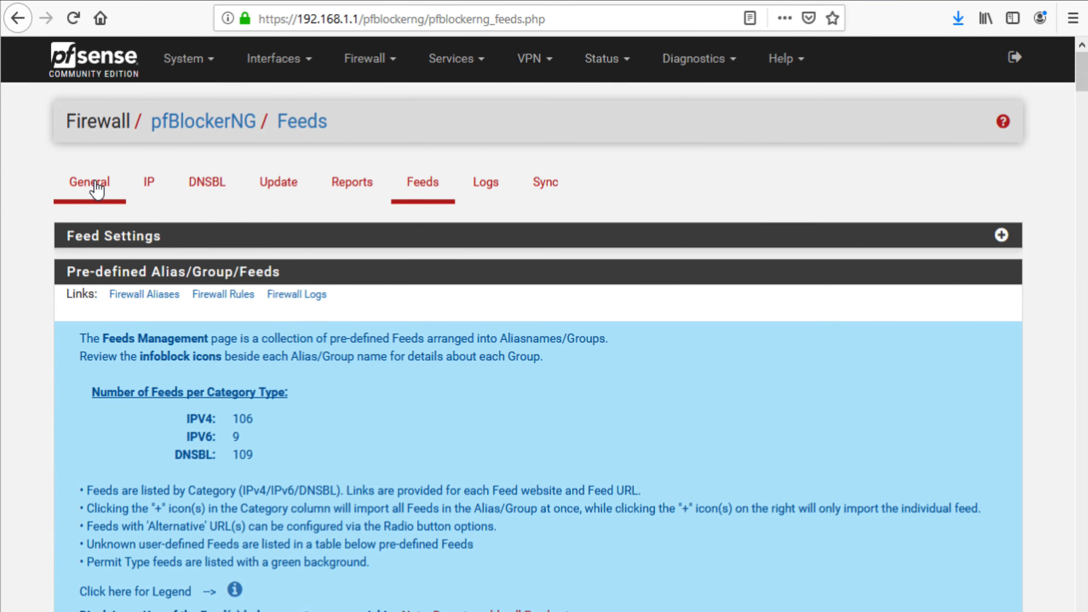
{"action": "left_click", "coordinate": [210, 185]}
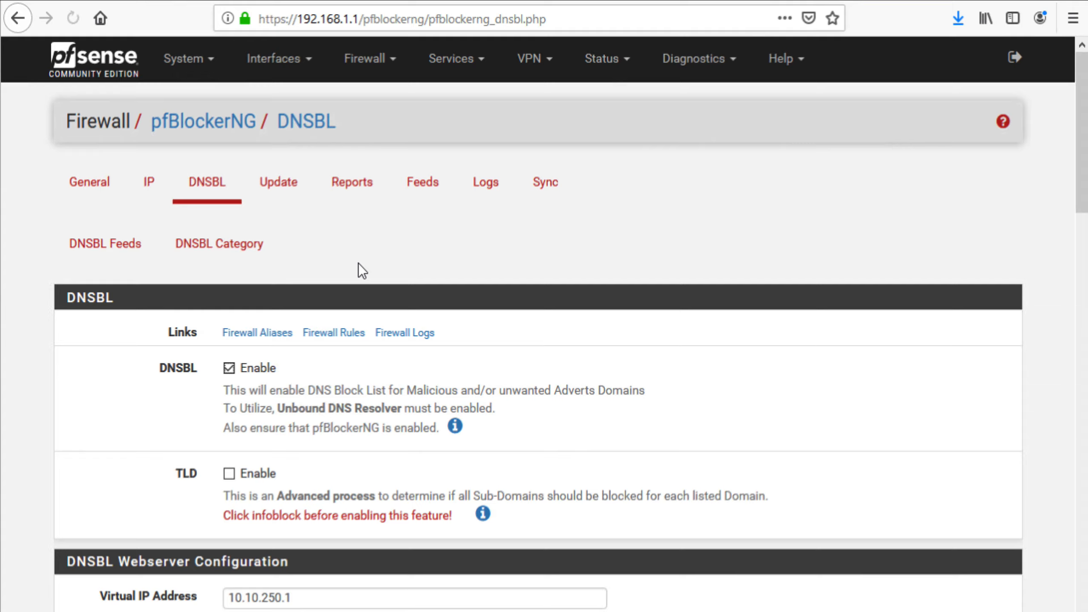
{"action": "scroll", "coordinate": [556, 446], "scroll_direction": "down", "scroll_amount": 8}
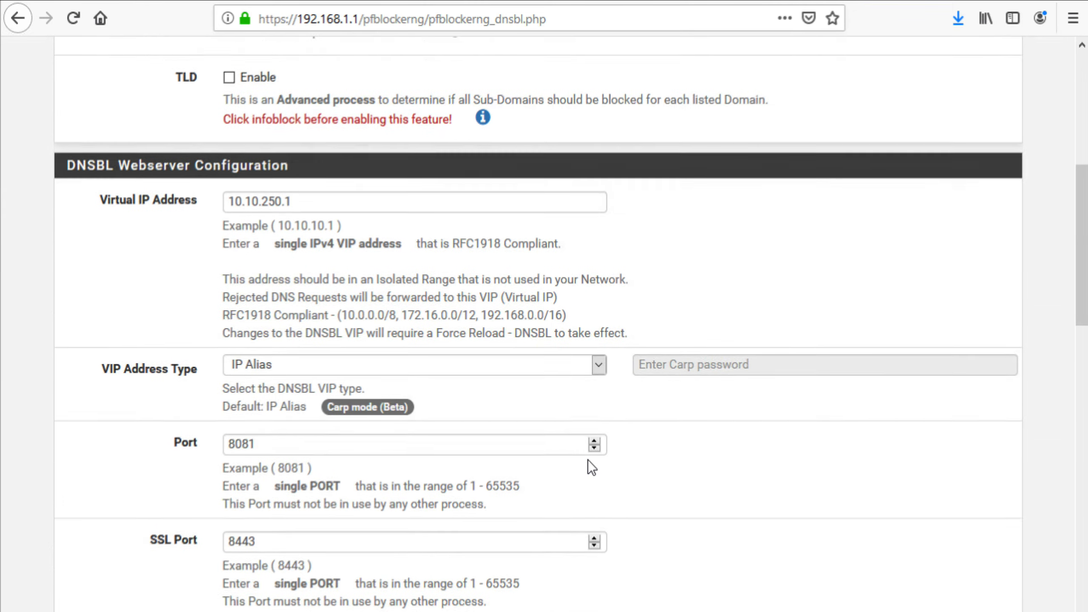
{"action": "scroll", "coordinate": [588, 460], "scroll_direction": "down", "scroll_amount": 10}
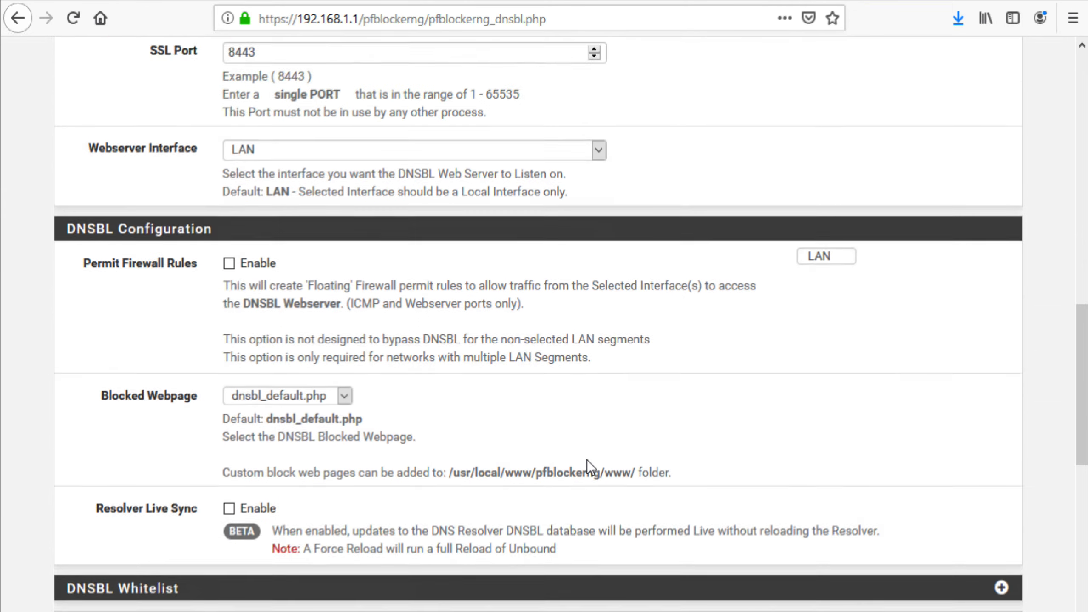
{"action": "scroll", "coordinate": [586, 460], "scroll_direction": "down", "scroll_amount": 6}
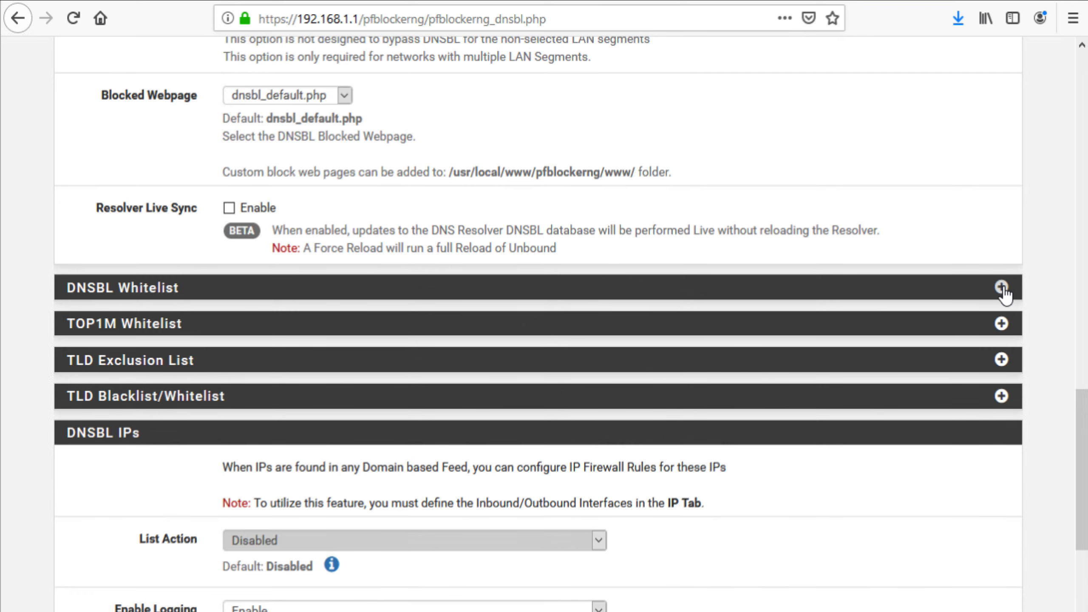
{"action": "left_click", "coordinate": [1001, 287]}
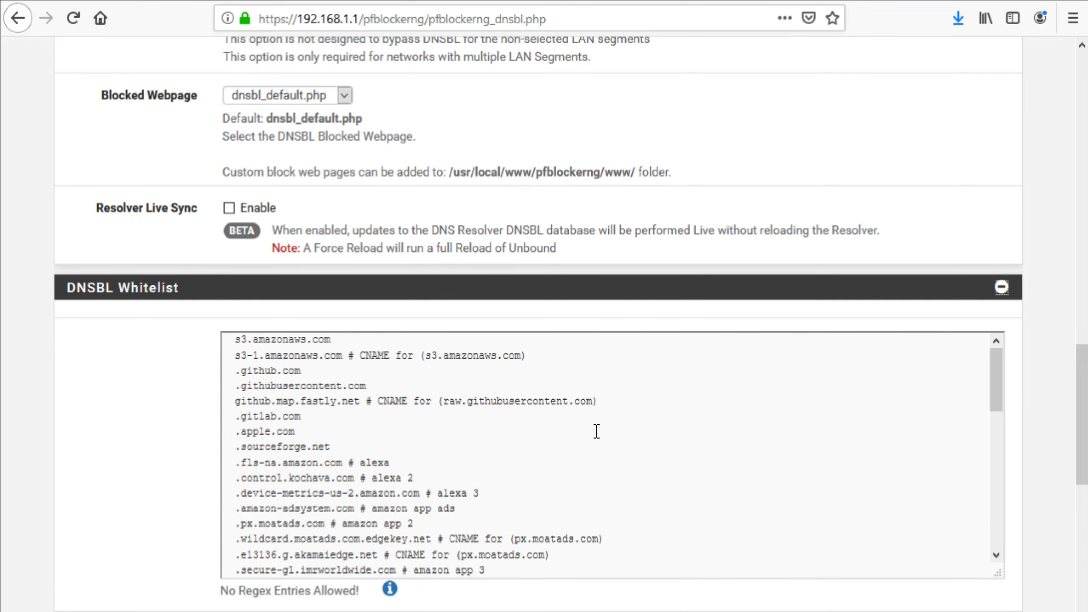
Step: Check the last entries of the DNSBL Whitelist for s1.trrsf.com, its description and its related CNAME domains
{"action": "scroll", "coordinate": [596, 431], "scroll_direction": "down", "scroll_amount": 12}
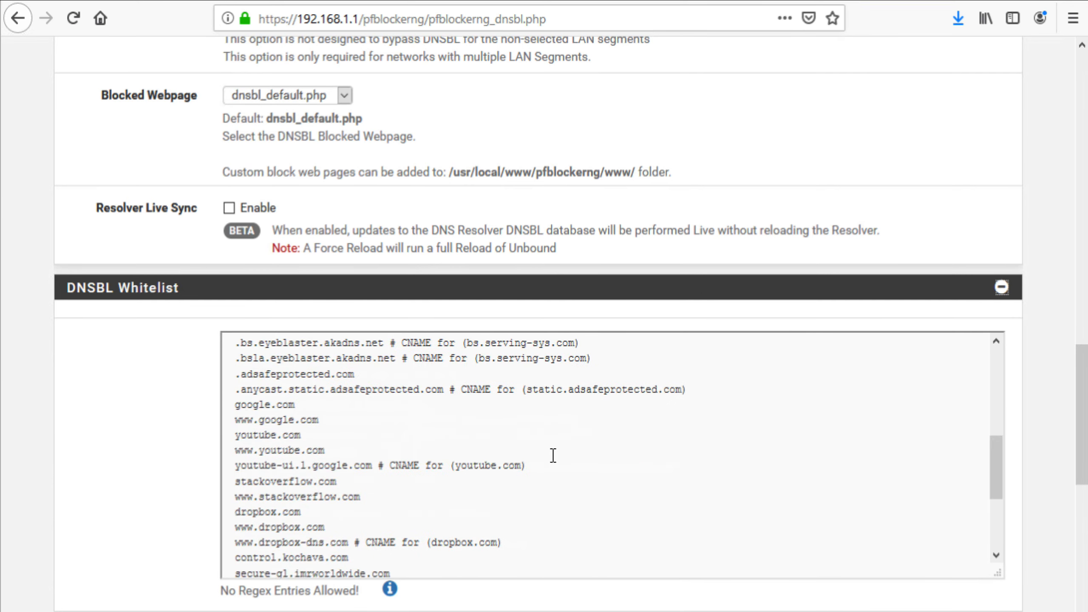
{"action": "scroll", "coordinate": [815, 198], "scroll_direction": "down", "scroll_amount": 10}
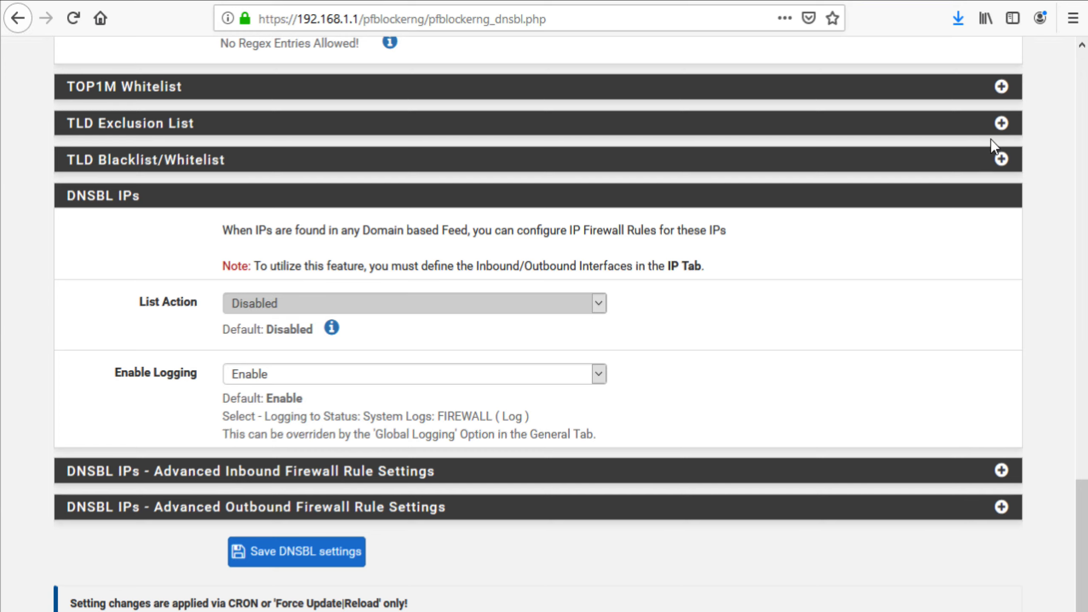
{"action": "scroll", "coordinate": [886, 283], "scroll_direction": "up", "scroll_amount": 2}
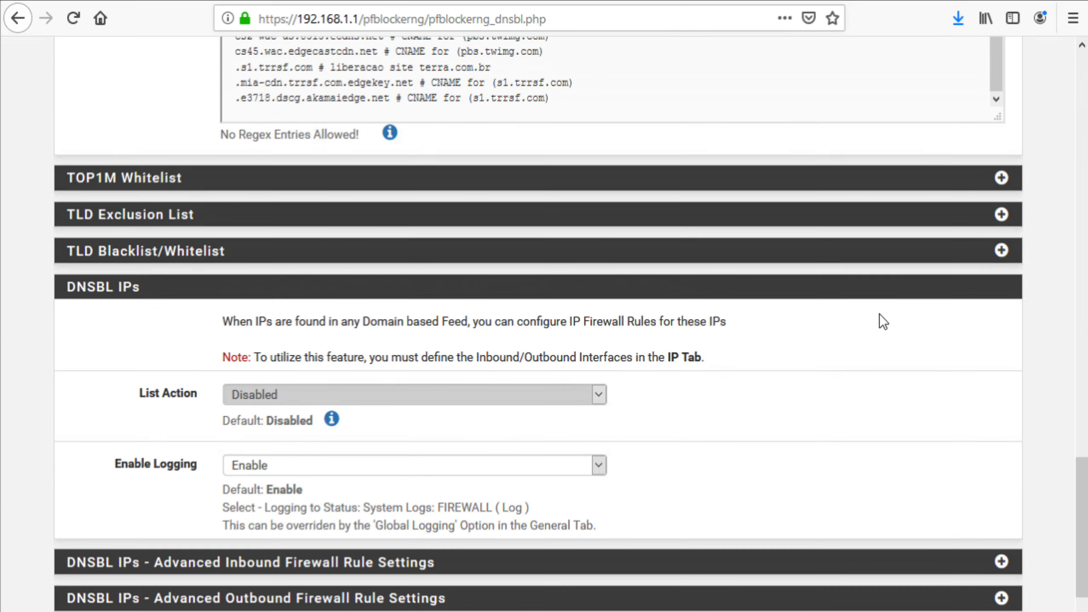
{"action": "scroll", "coordinate": [792, 308], "scroll_direction": "up", "scroll_amount": 4}
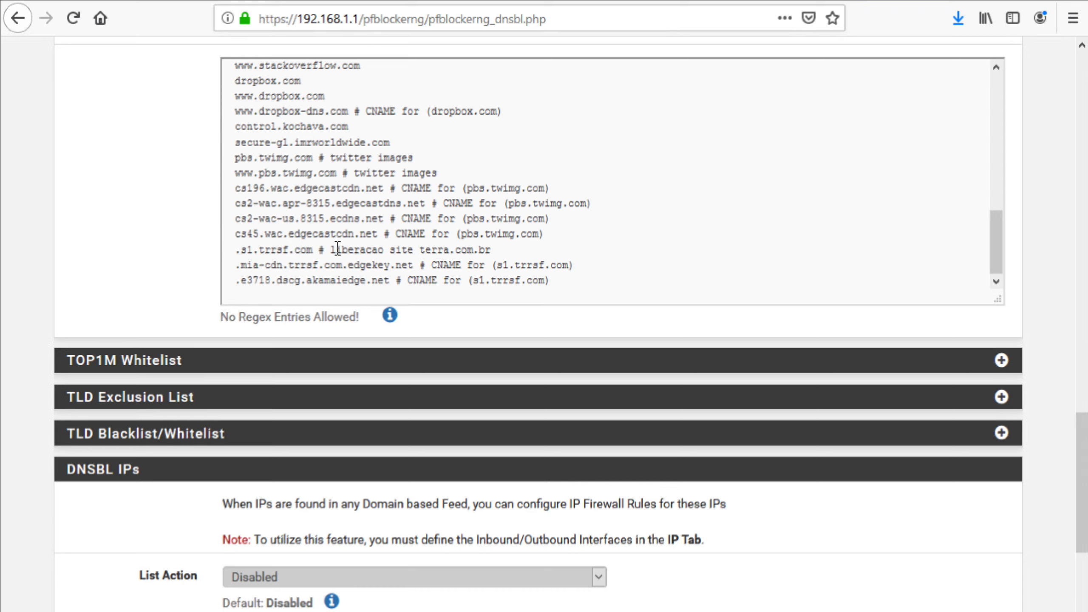
{"action": "left_click_drag", "start_coordinate": [336, 249], "coordinate": [421, 250]}
{"action": "left_click", "coordinate": [457, 252]}
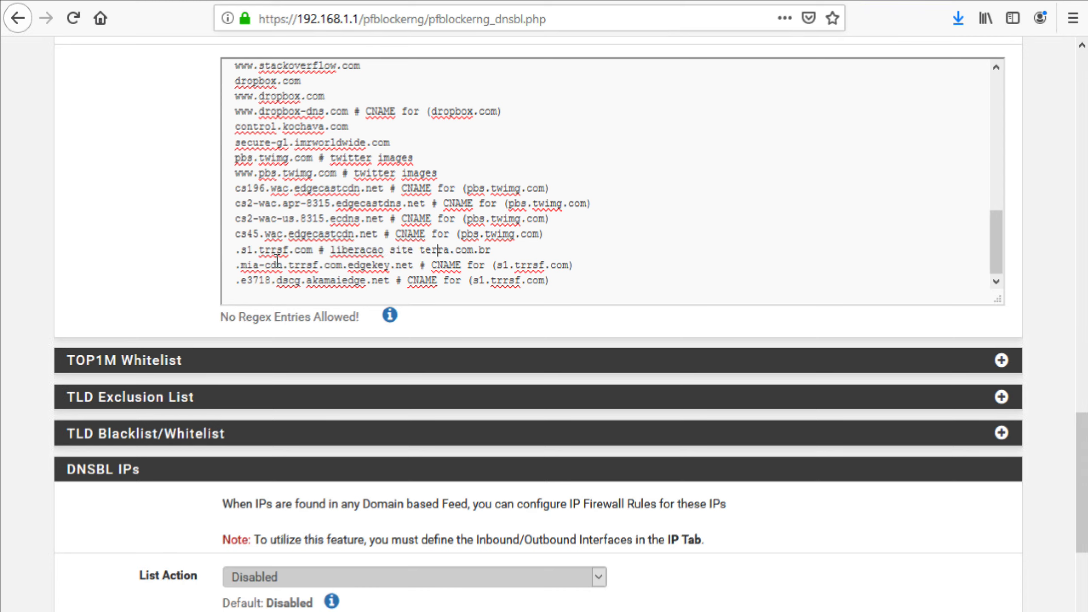